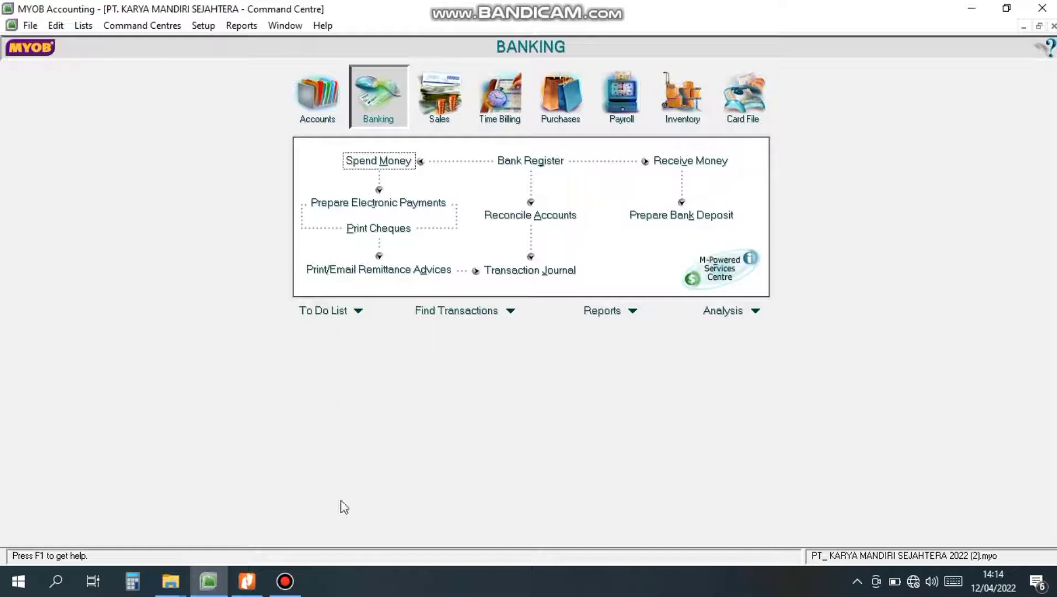
Consult the Bukti 17 invoice in the PDF, and start a new sales invoice in MYOB for customer PT SINAR MEDOW
click(236, 592)
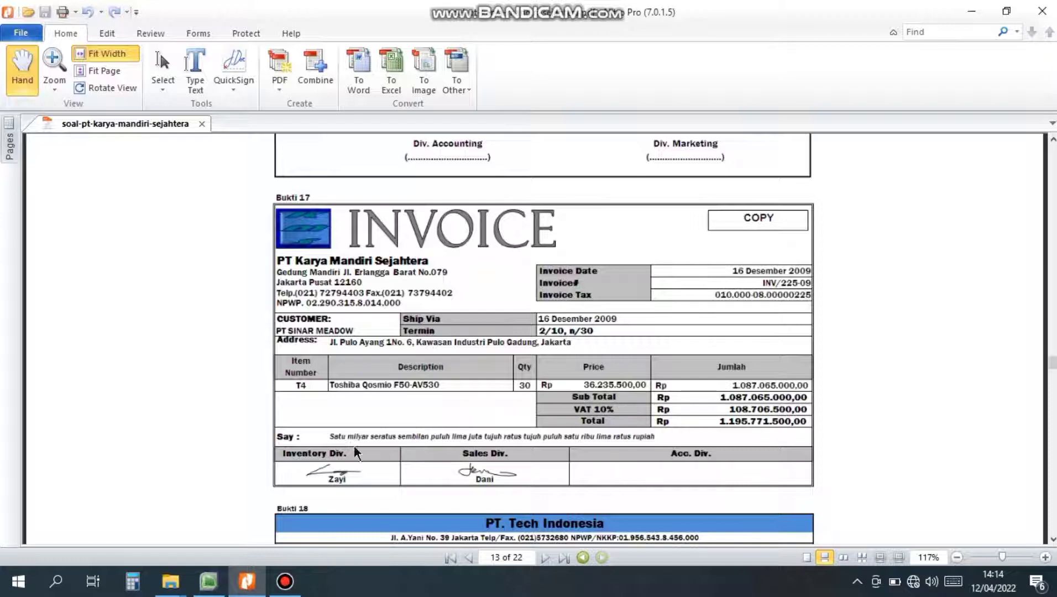
click(209, 581)
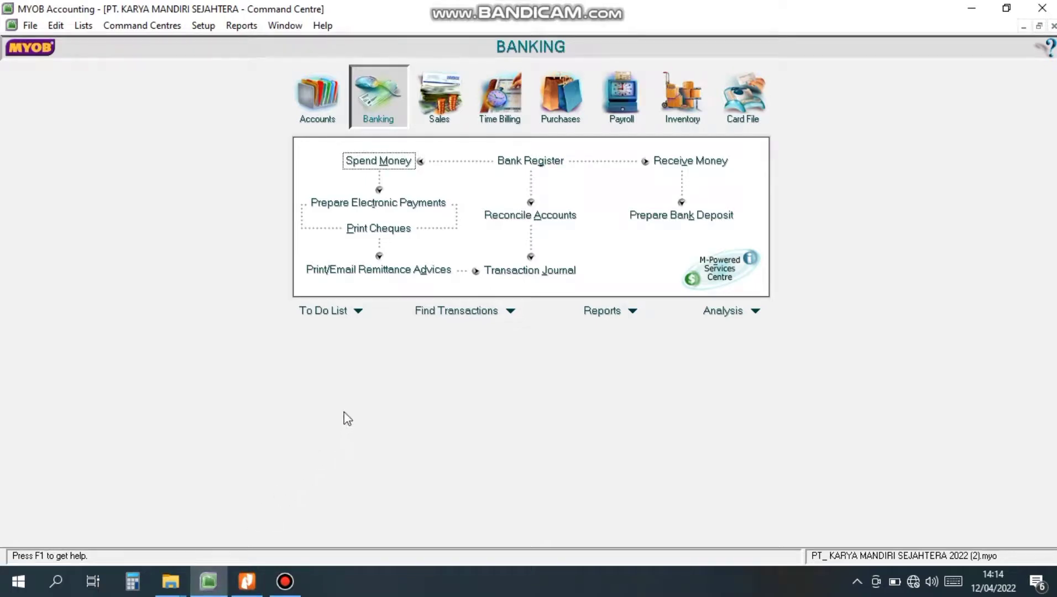
click(444, 105)
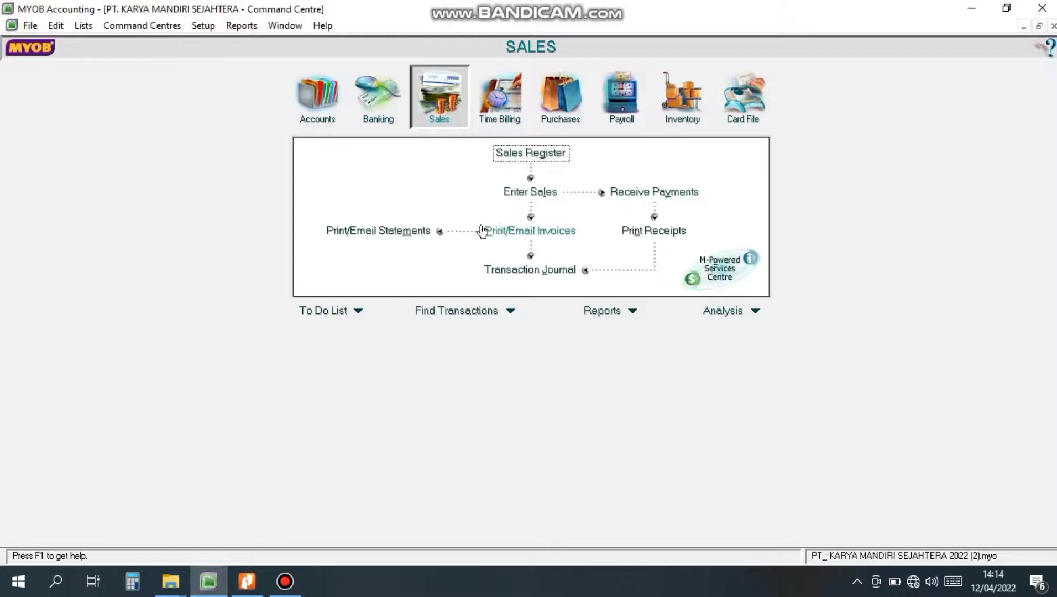
click(522, 201)
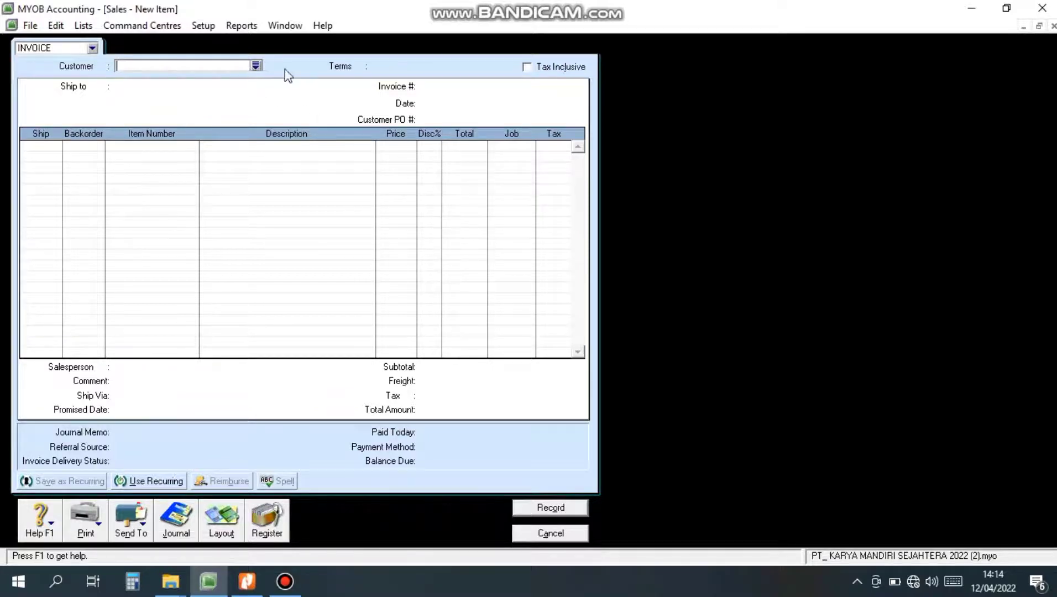
click(259, 67)
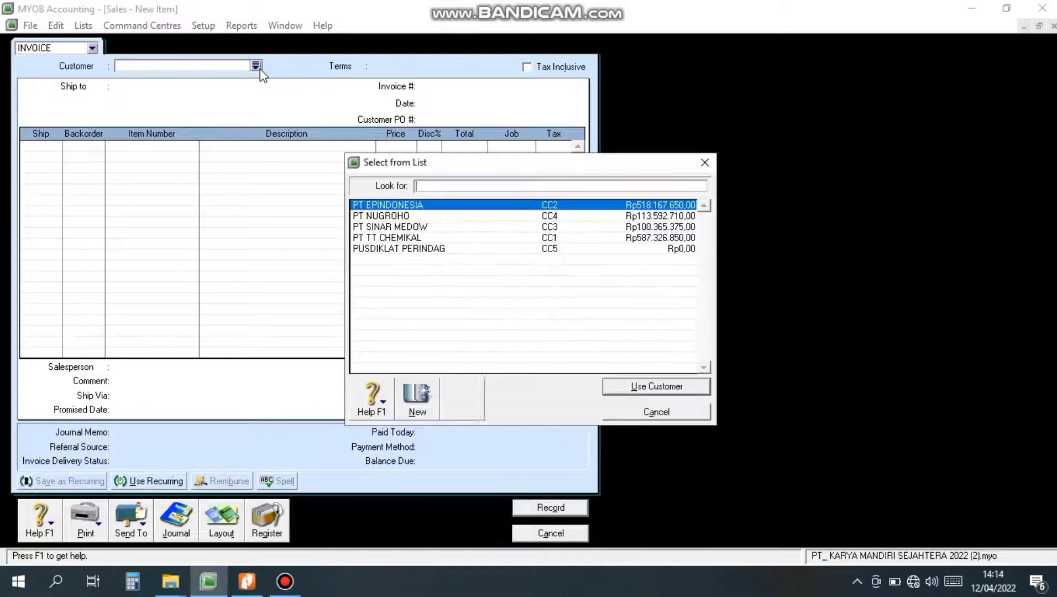
click(384, 229)
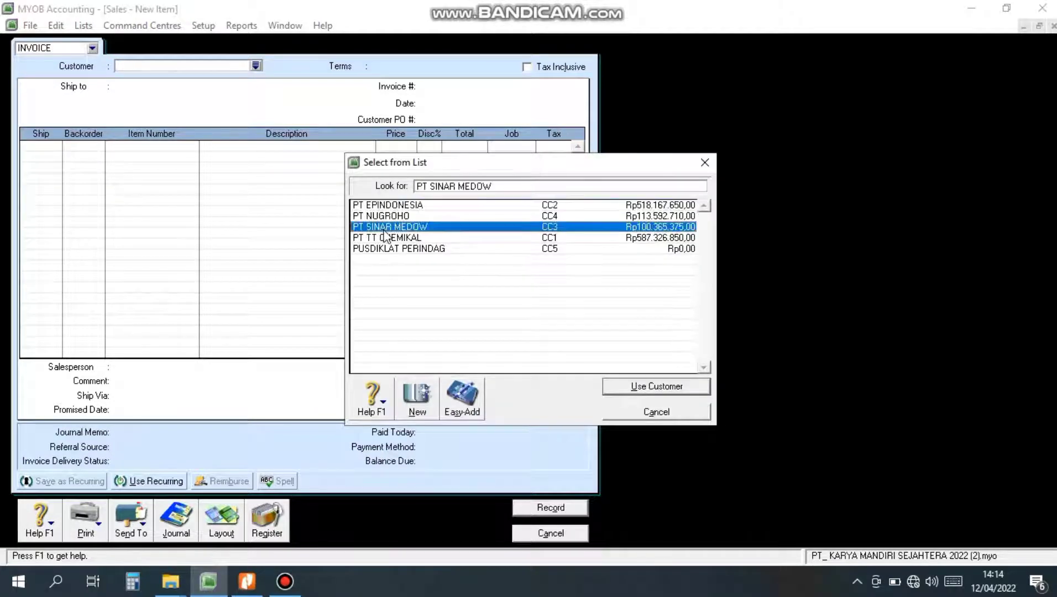
click(649, 390)
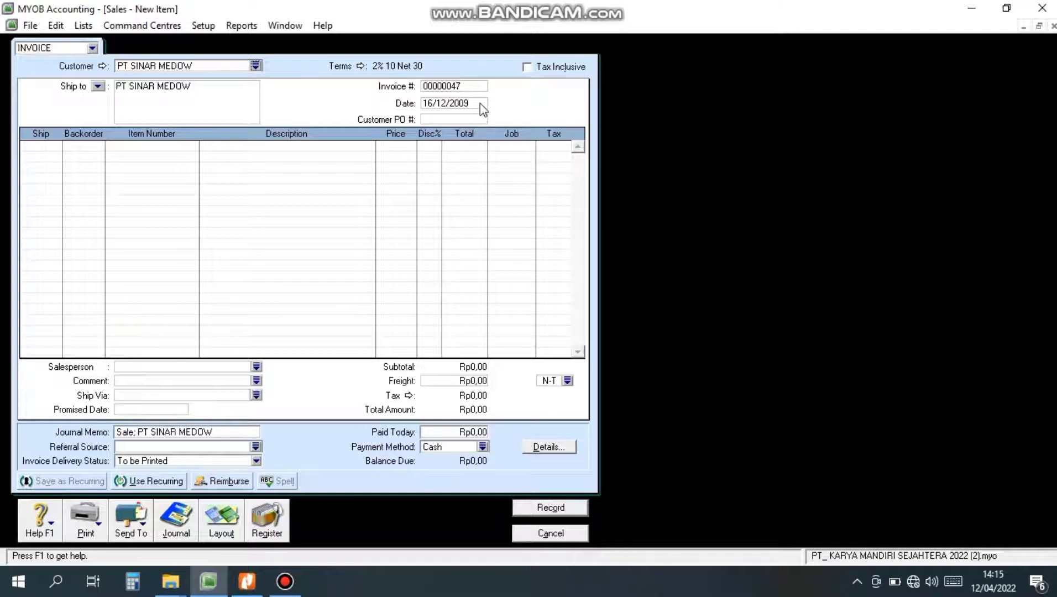
Set the sales invoice number to 225-09 and the date to 16/12/2009, following the Bukti 17 document in the PDF
click(232, 593)
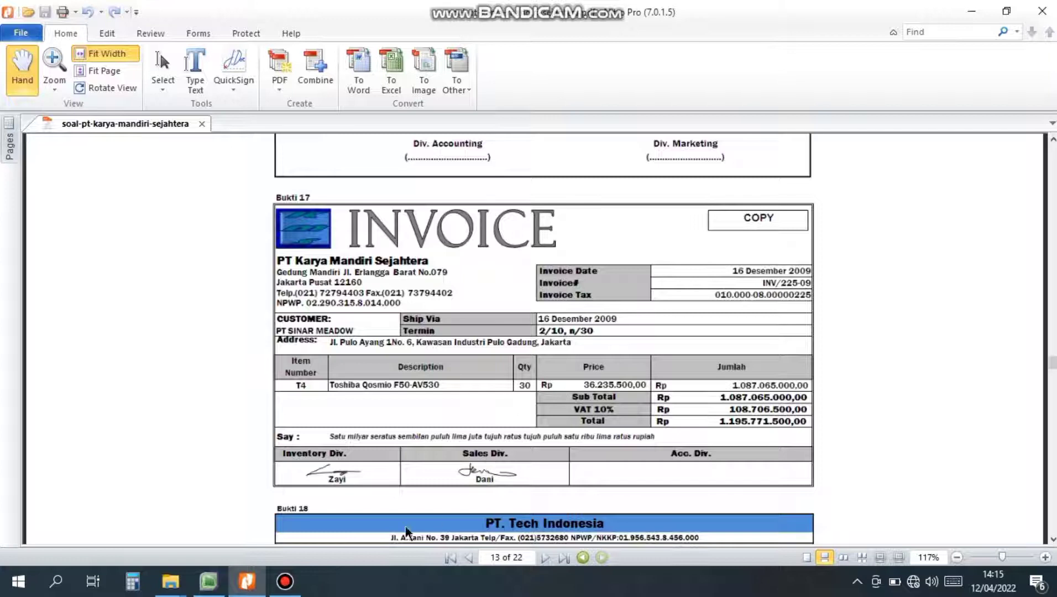
click(208, 581)
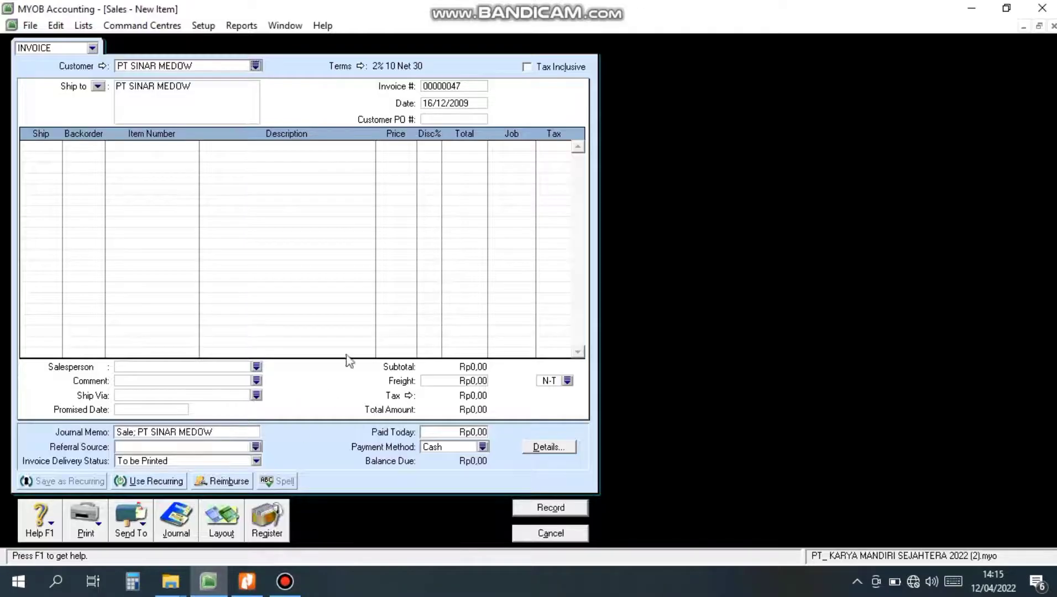
click(456, 84)
text(225)
text(-09)
text(16)
text(/12/2009)
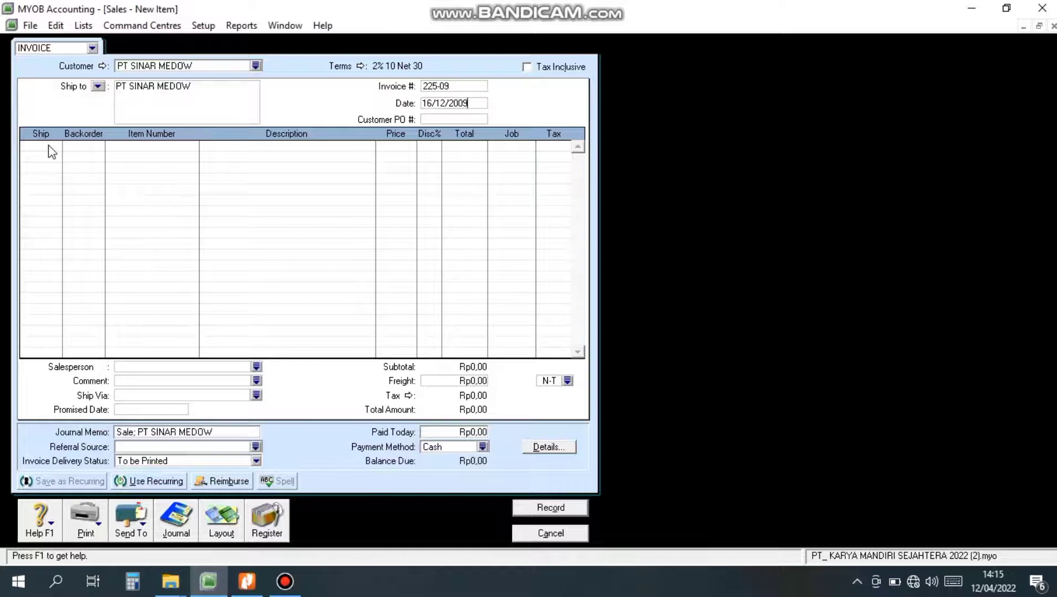
Check the Bukti 17 item line in the PDF, and enter 30 shipped units of item T04 (TOSIBA COSMIO) on the invoice
mouse_move(246, 579)
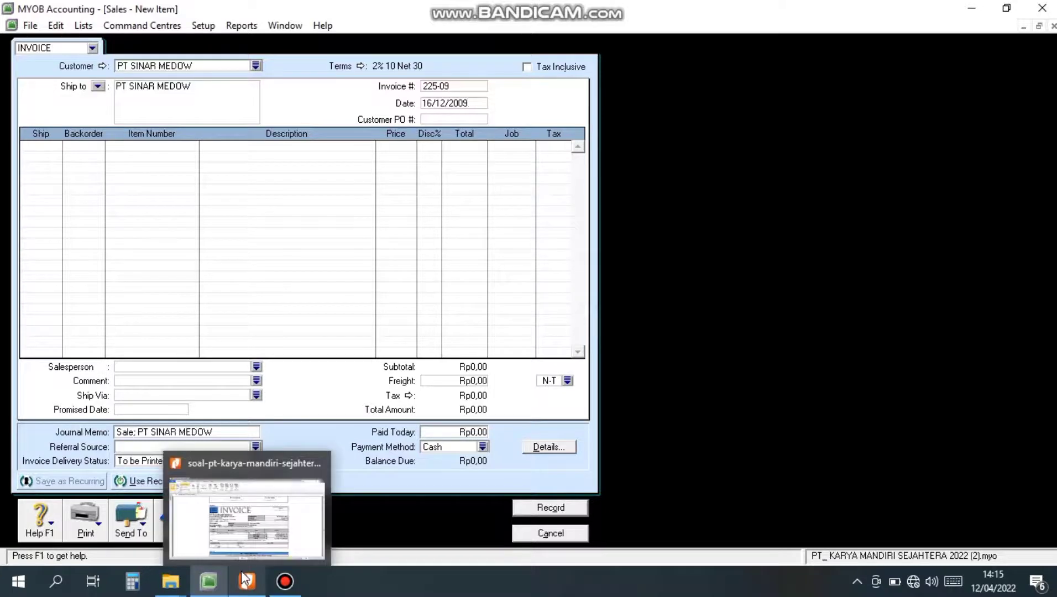
click(231, 528)
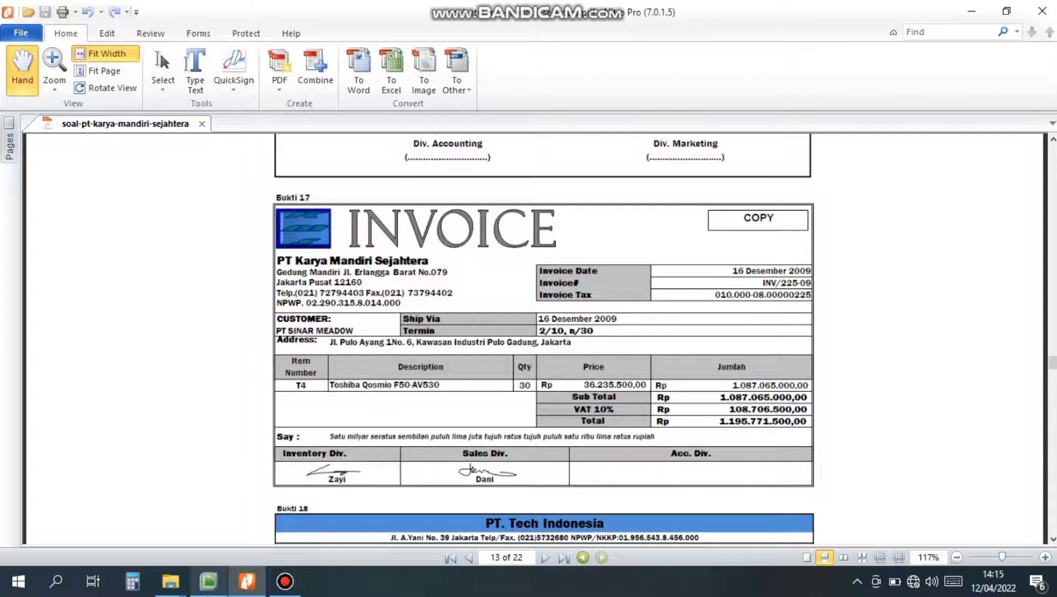
click(208, 581)
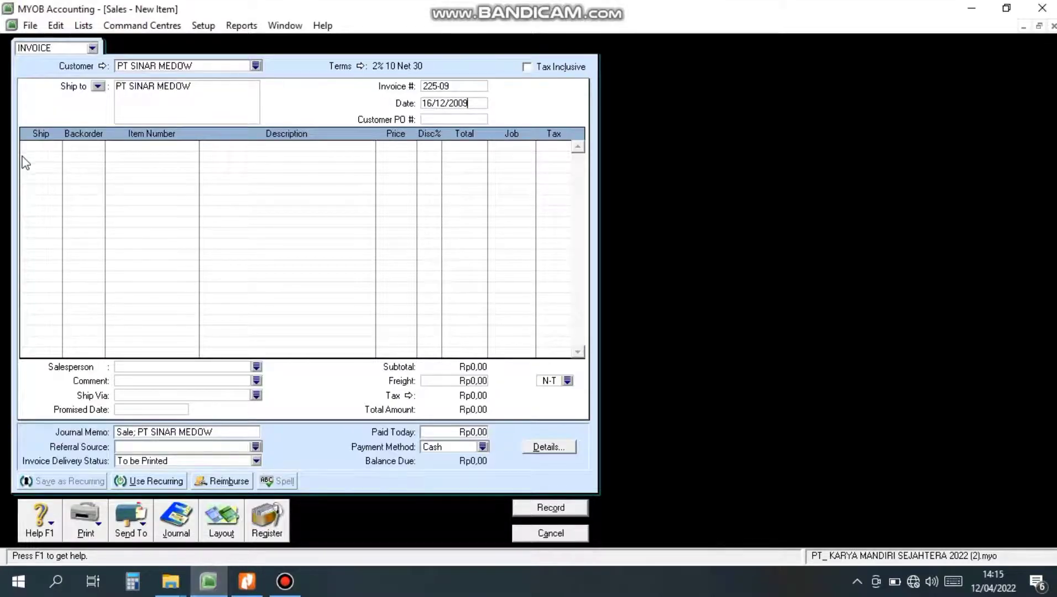
click(39, 146)
text(30)
key(Tab)
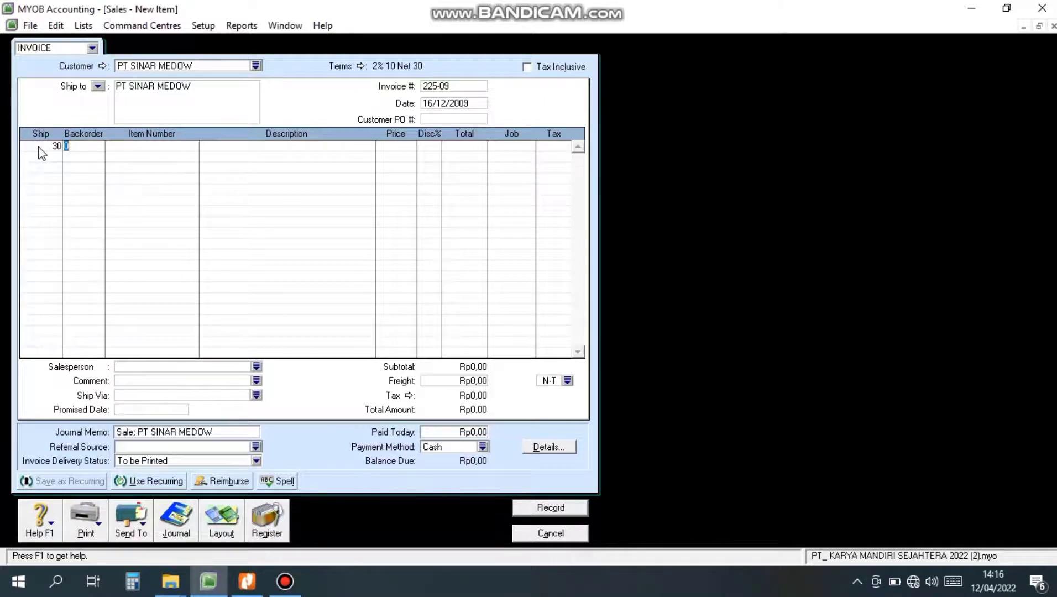
key(Tab)
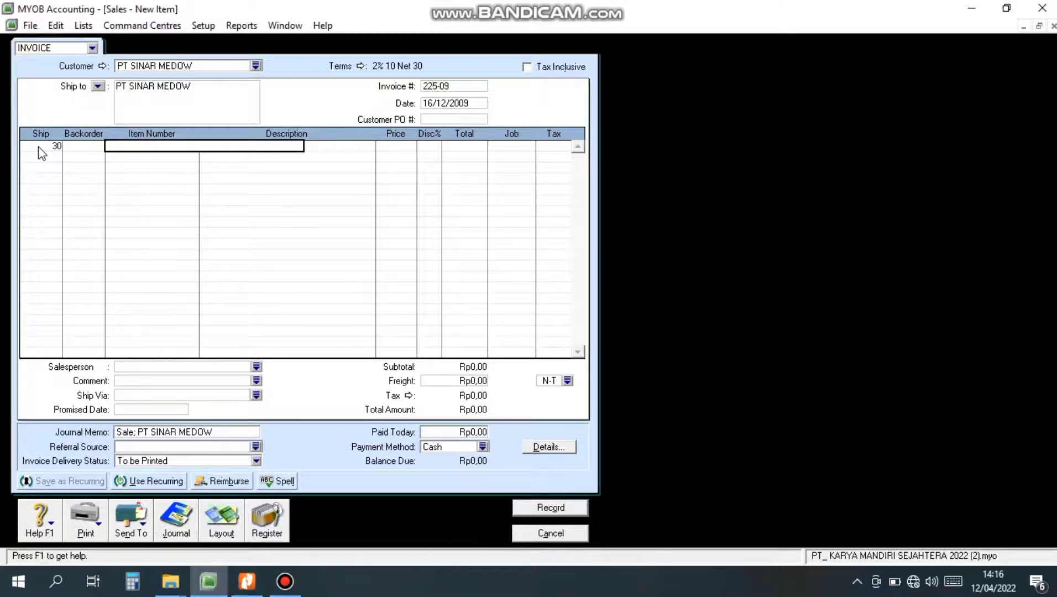
key(Tab)
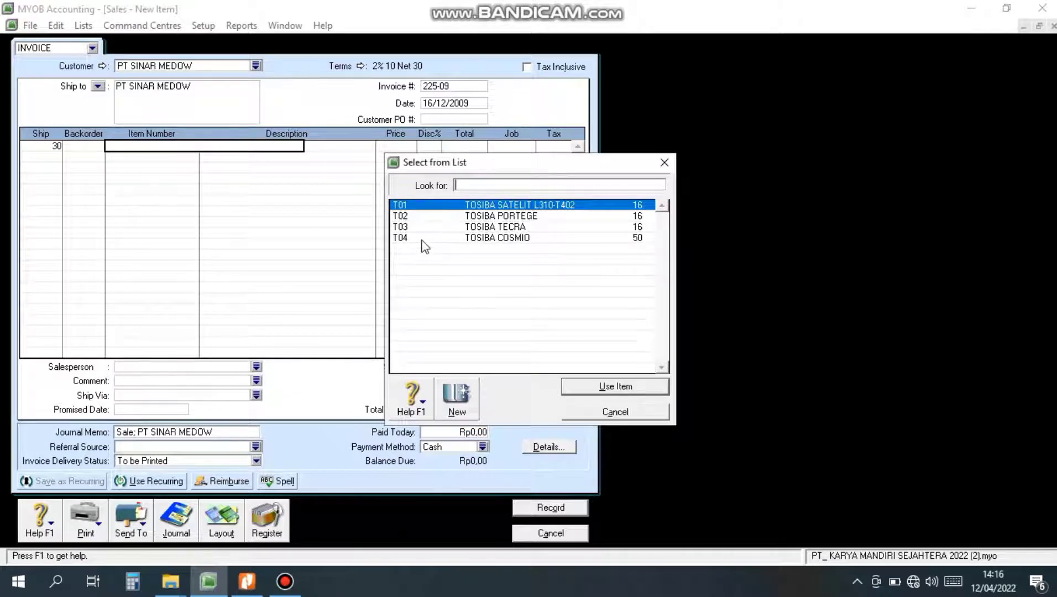
text(T04)
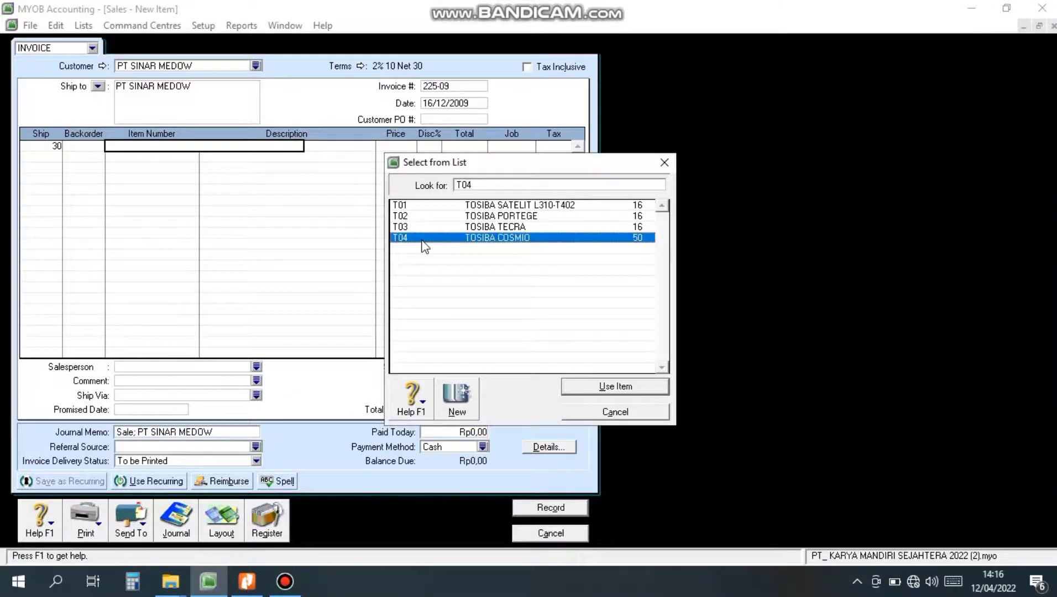
click(603, 387)
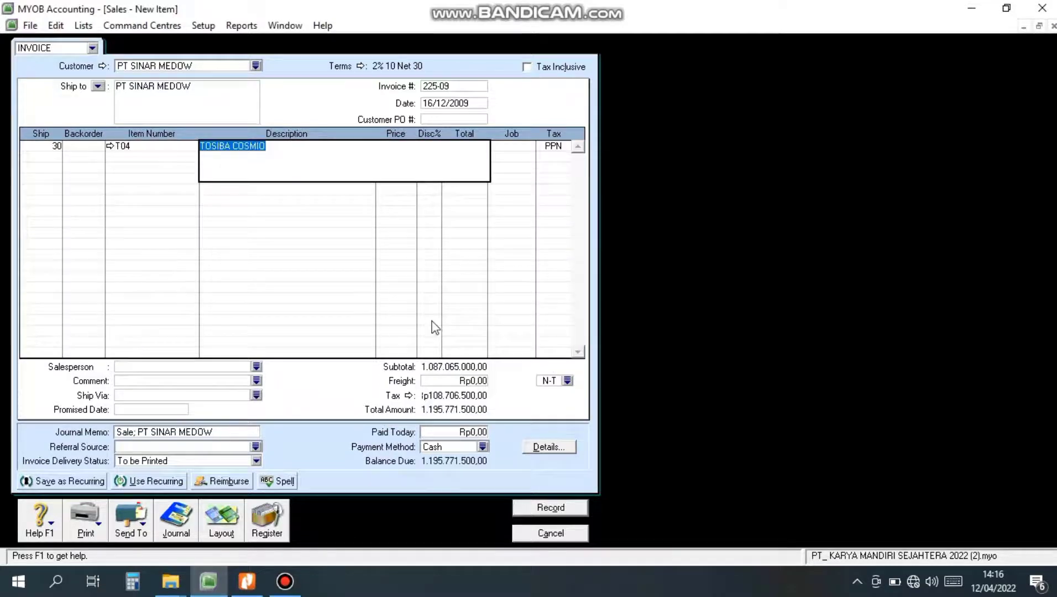
key(Tab)
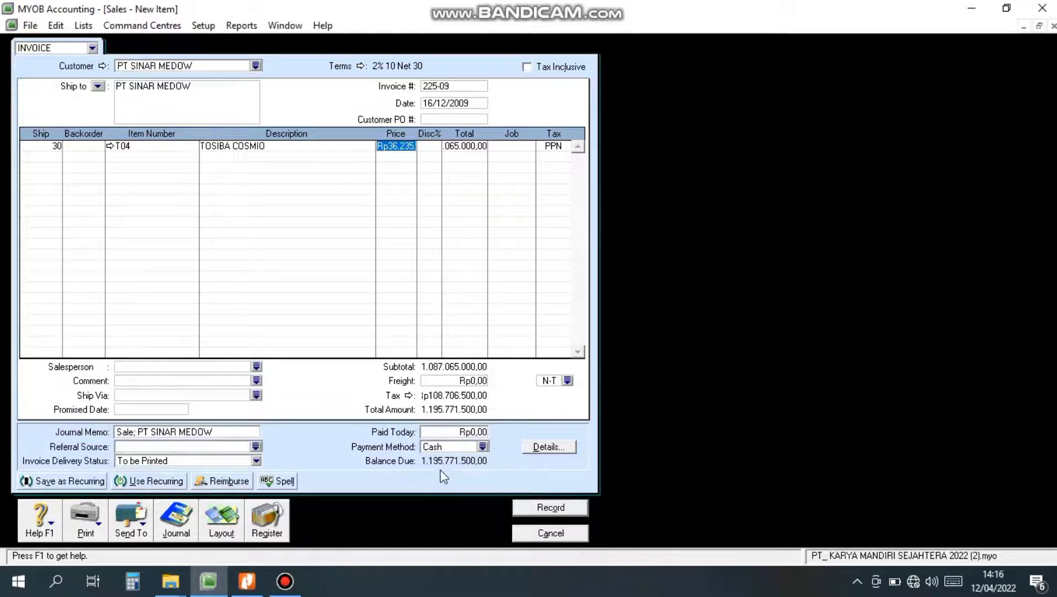
Review the journal recap of the sale, then record the invoice and close the sales entry window
key(ctrl+r)
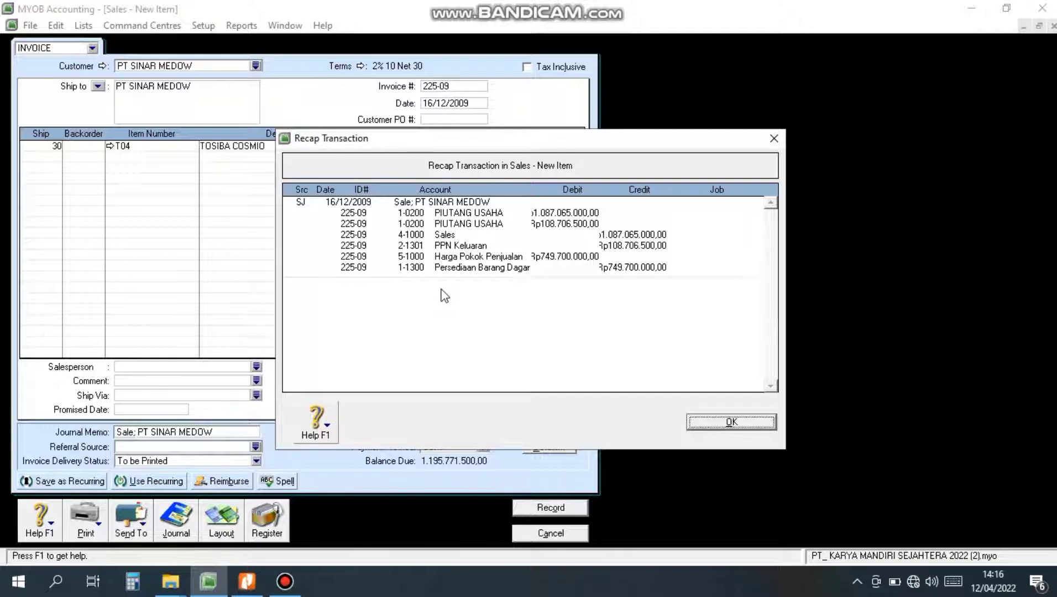
click(696, 423)
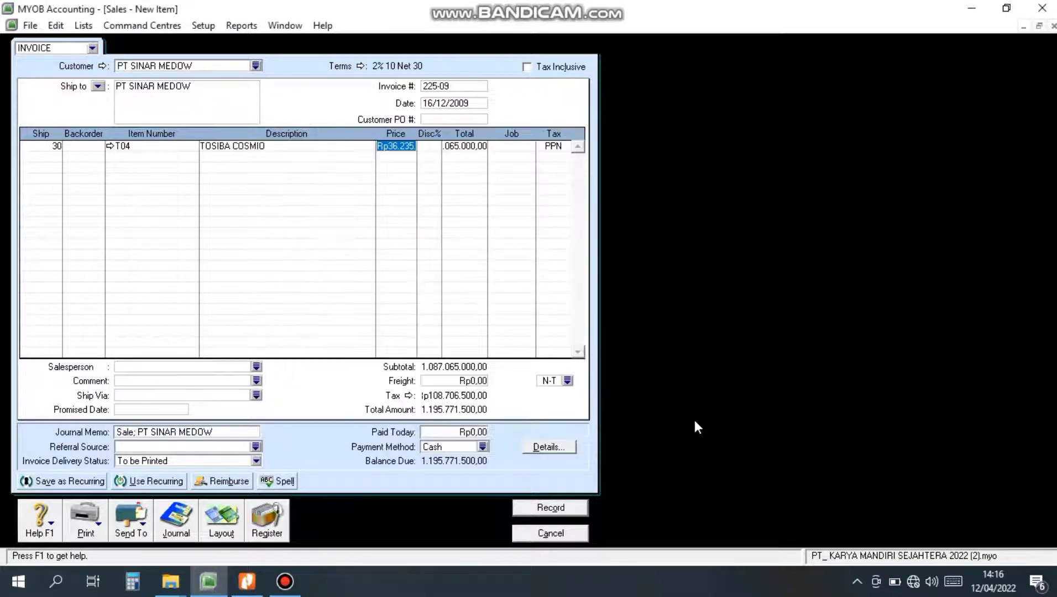
click(569, 513)
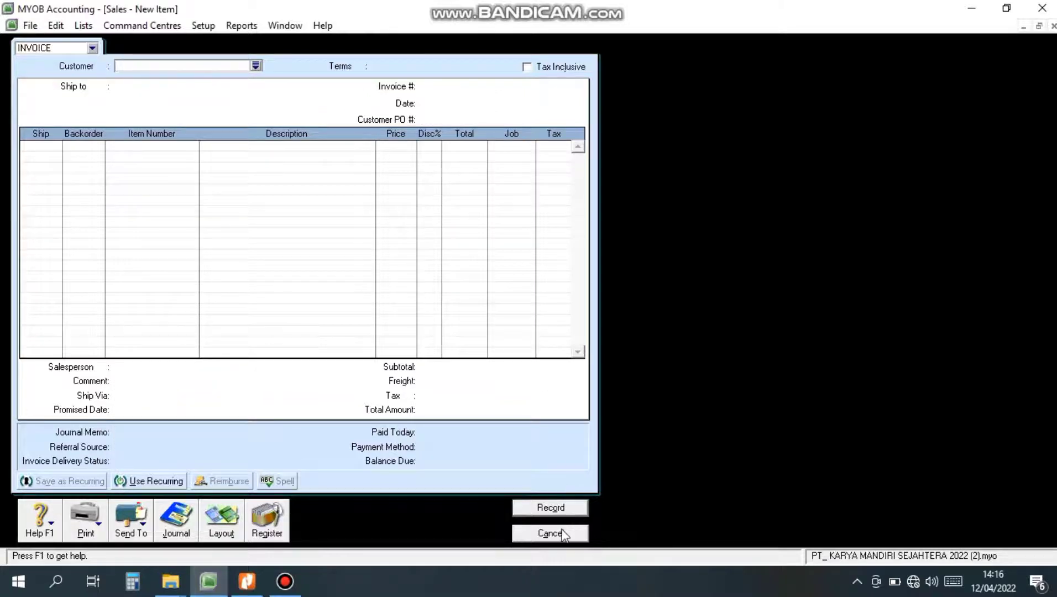
click(564, 534)
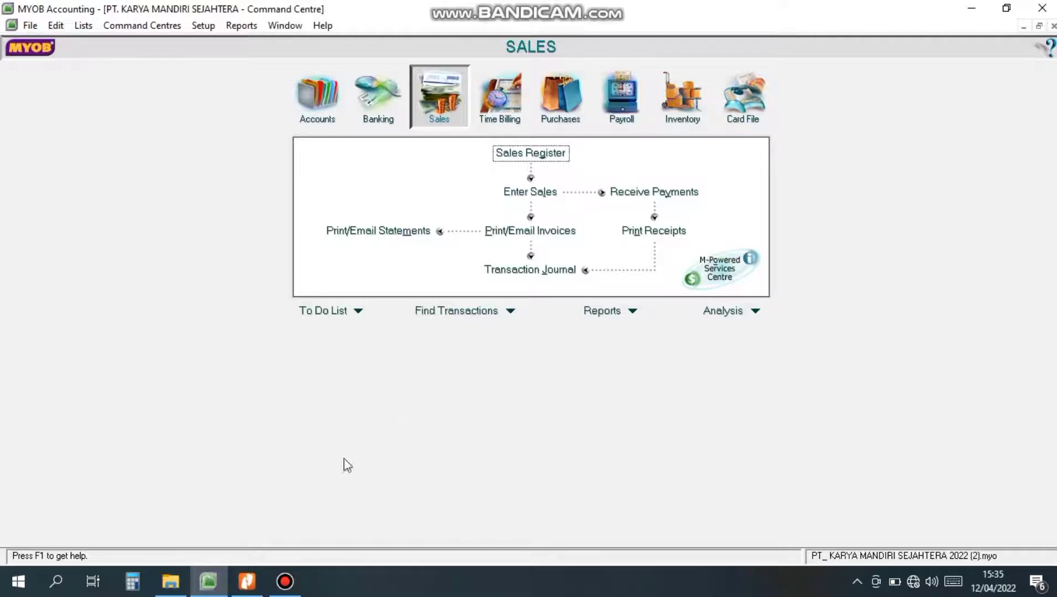
Consult the Bukti 18 invoice from PT. Tech Indonesia in the PDF, and open a new purchase entry in MYOB
mouse_move(246, 581)
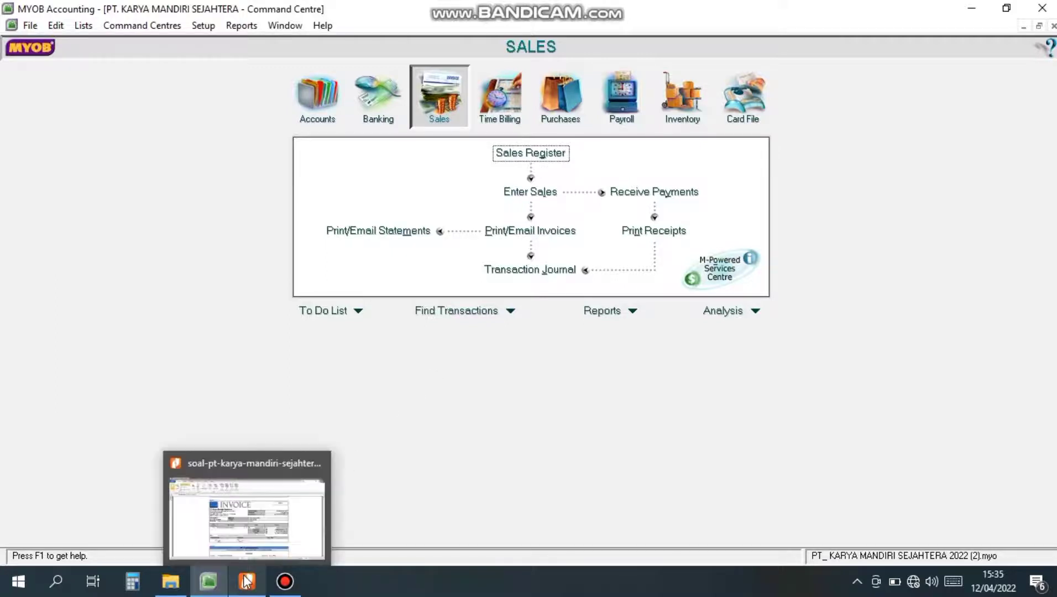
click(250, 528)
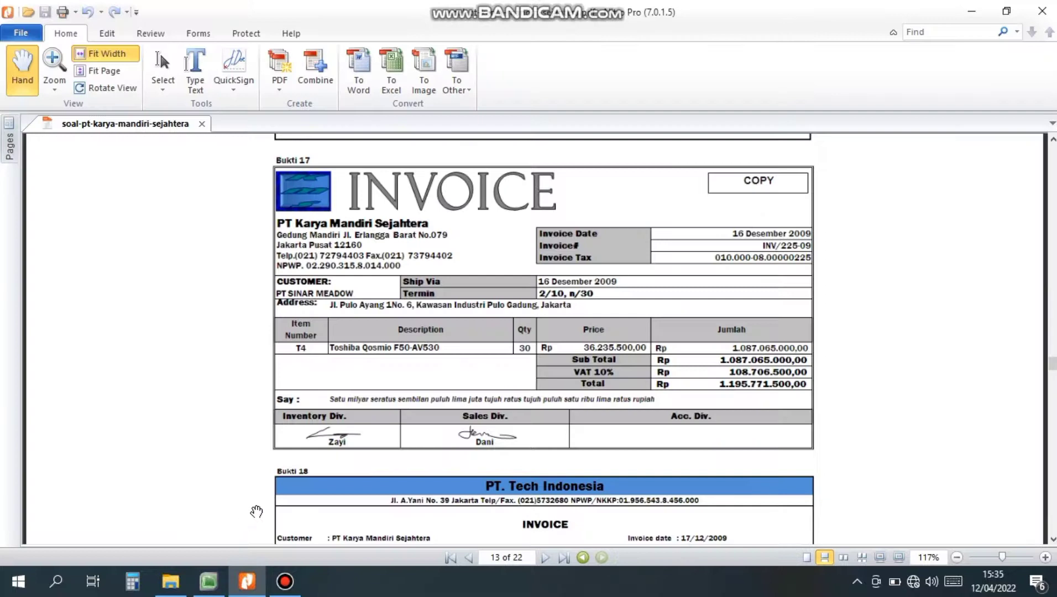
scroll(254, 513, down, 5)
scroll(257, 512, down, 2)
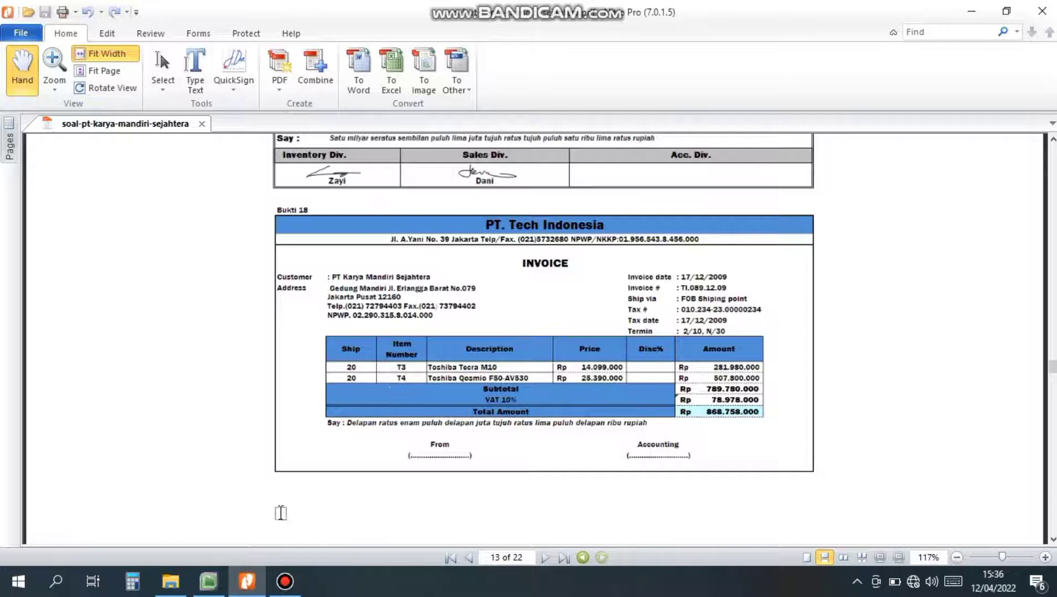
mouse_move(224, 582)
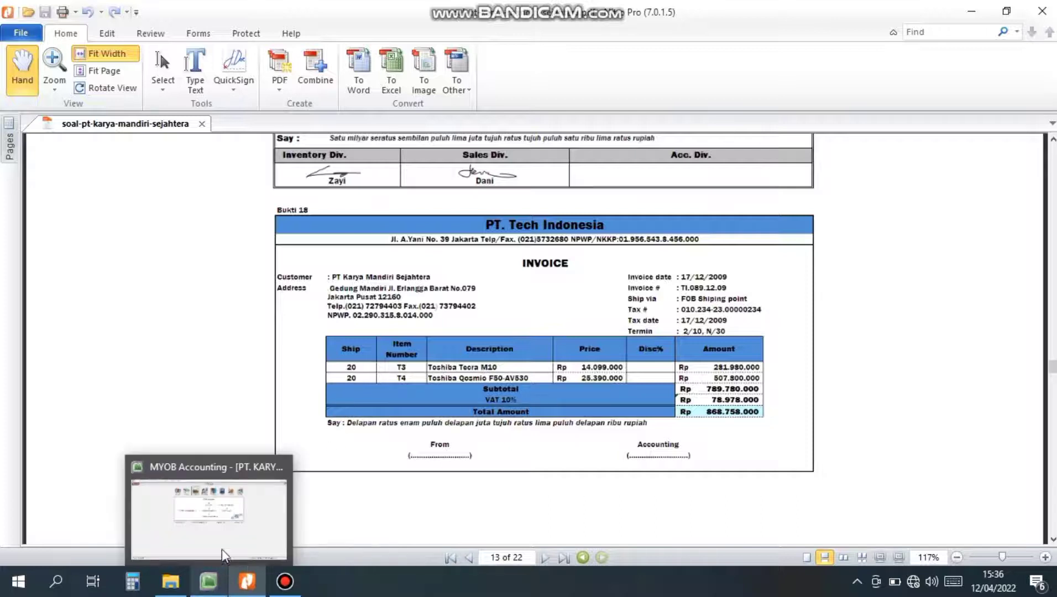
click(222, 522)
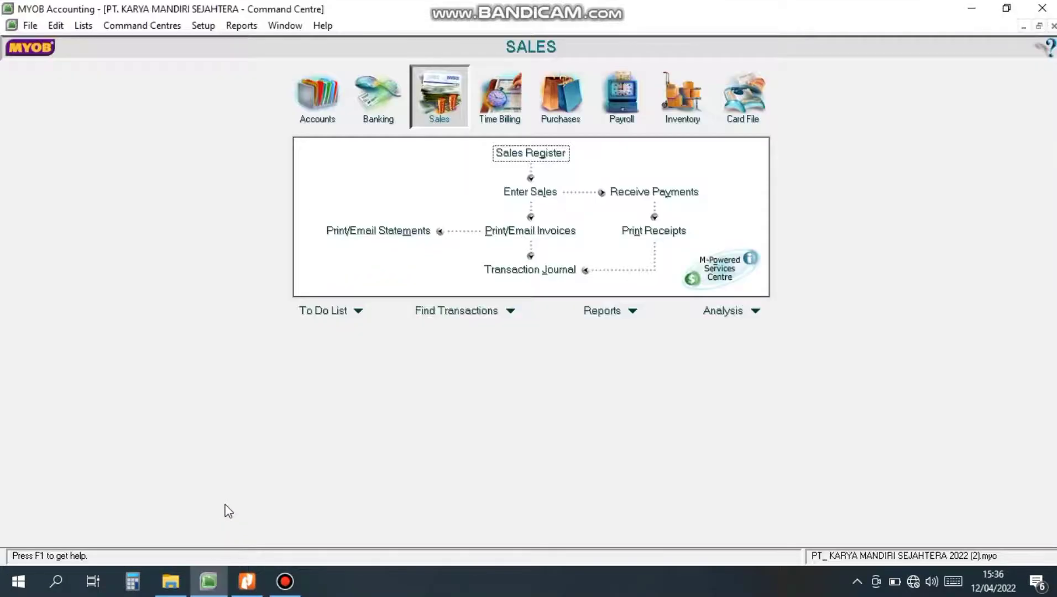
click(568, 116)
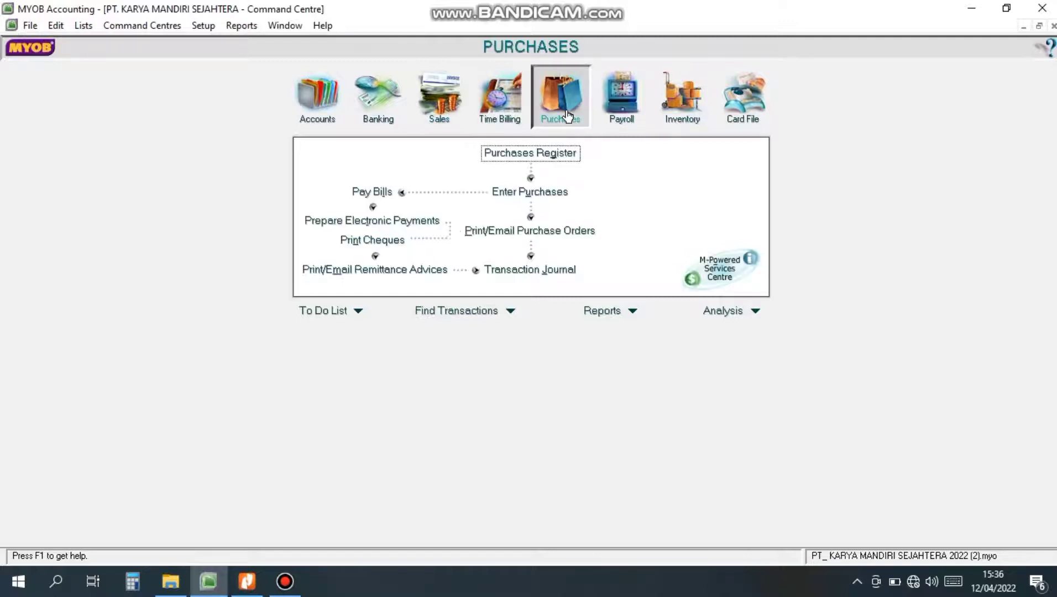
click(538, 195)
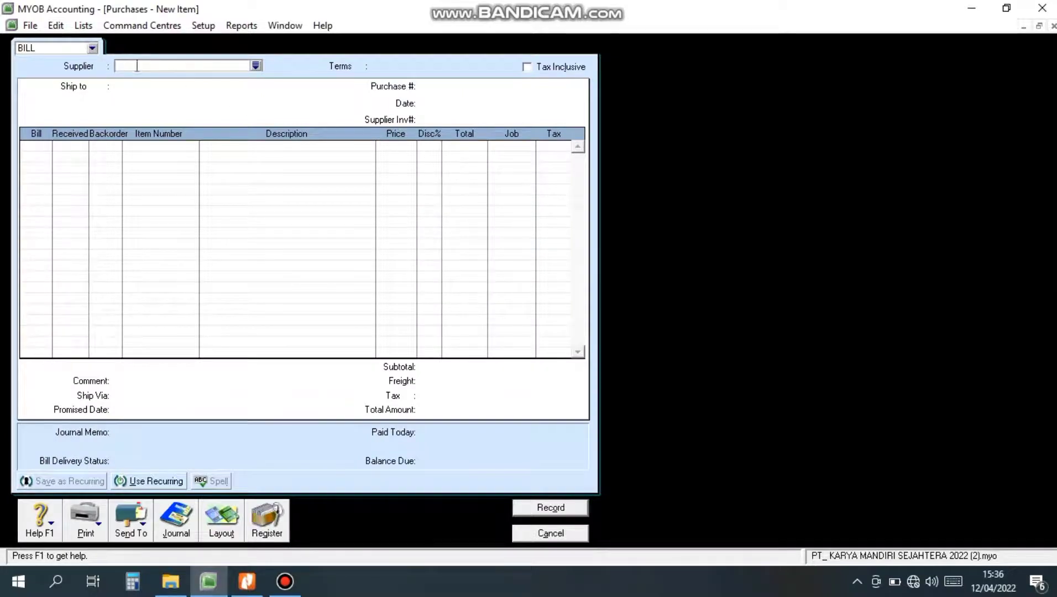
Keep the purchase type as BILL and choose PT TECH as the supplier
click(91, 52)
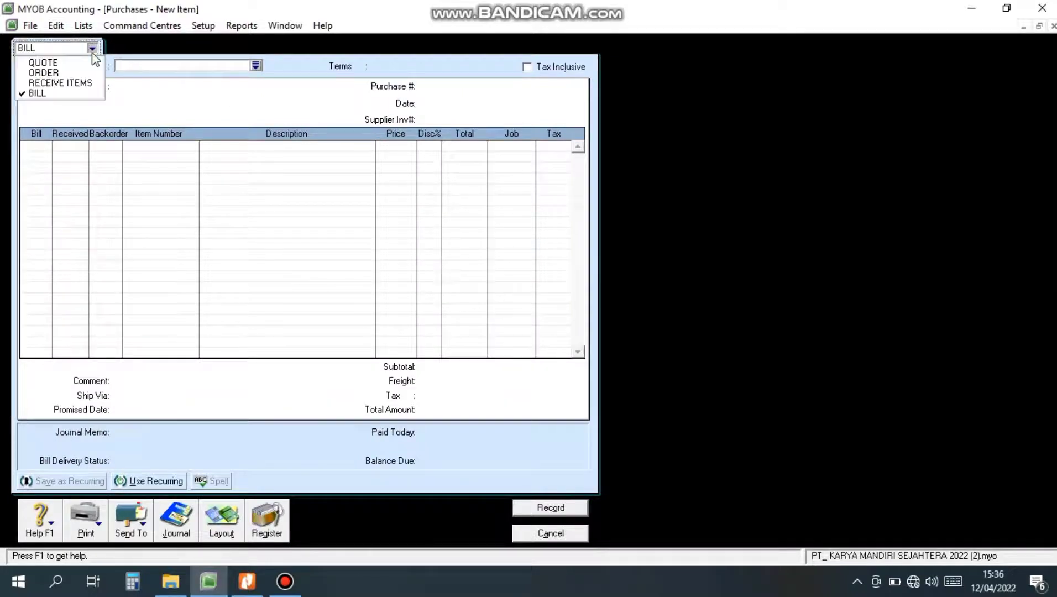
click(78, 93)
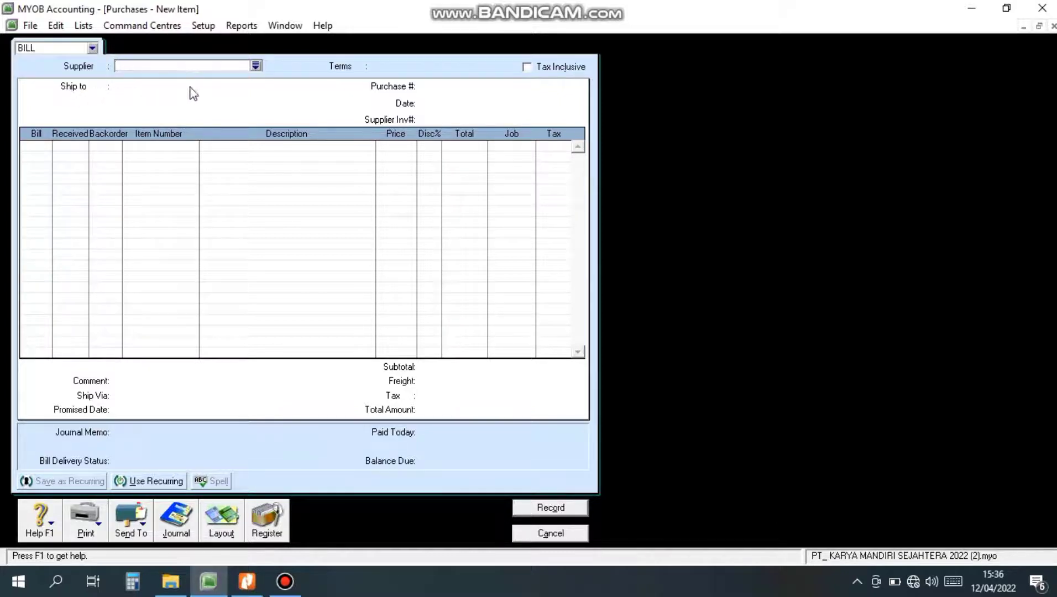
click(256, 67)
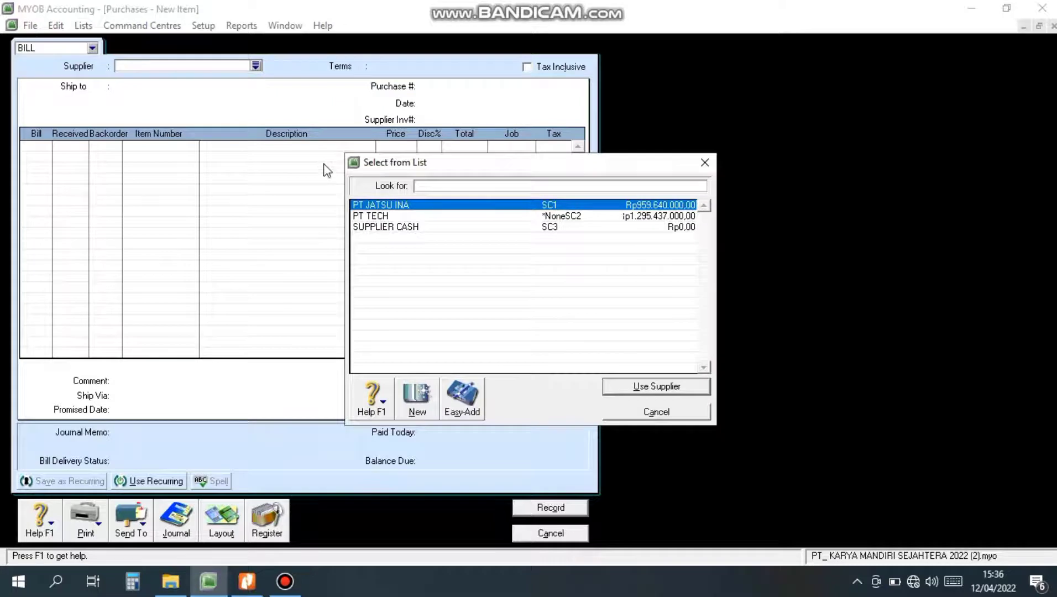
click(386, 218)
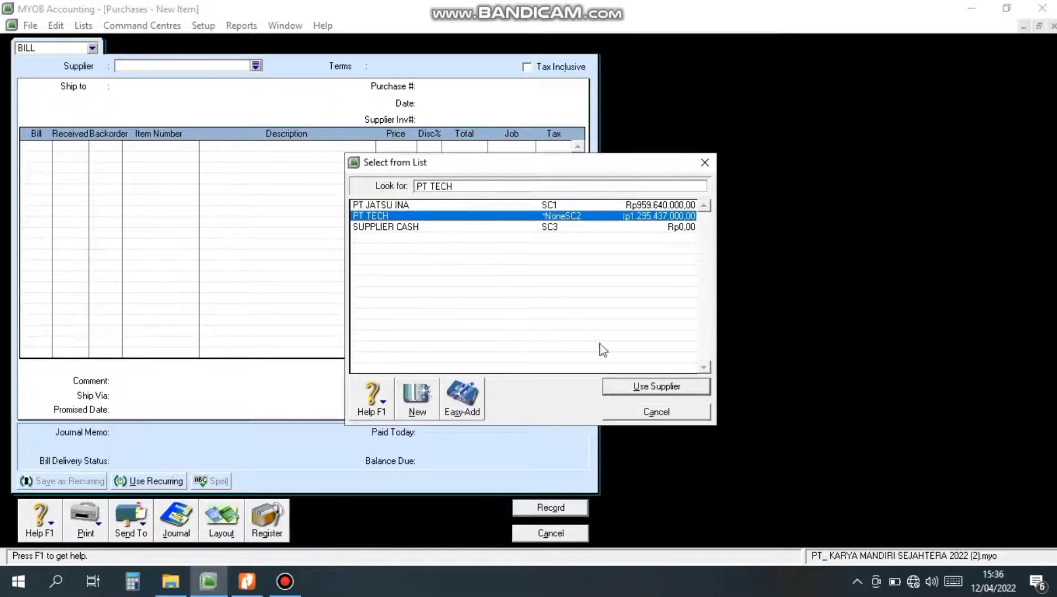
click(611, 382)
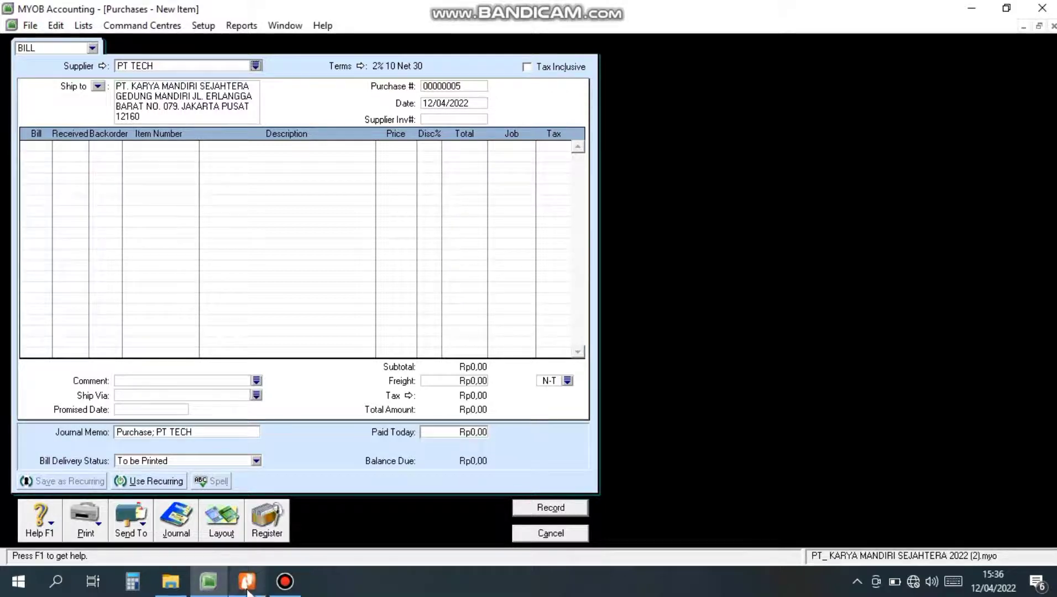
Check the Bukti 18 invoice number and date in the PDF, then set the purchase number to 08912-09 and the date to 17/12/2009
mouse_move(248, 590)
click(247, 552)
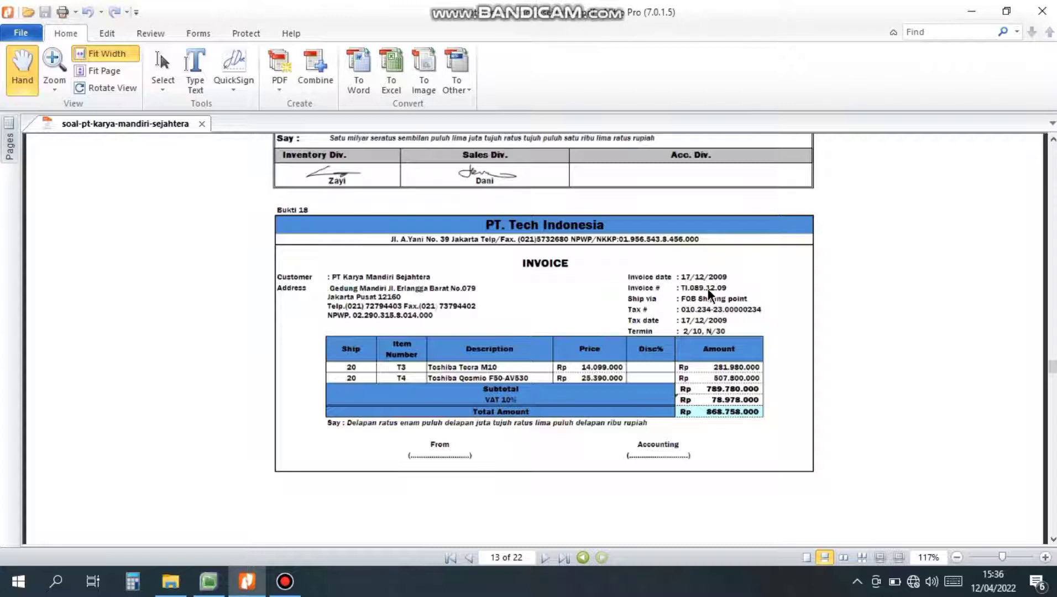
click(208, 581)
click(442, 87)
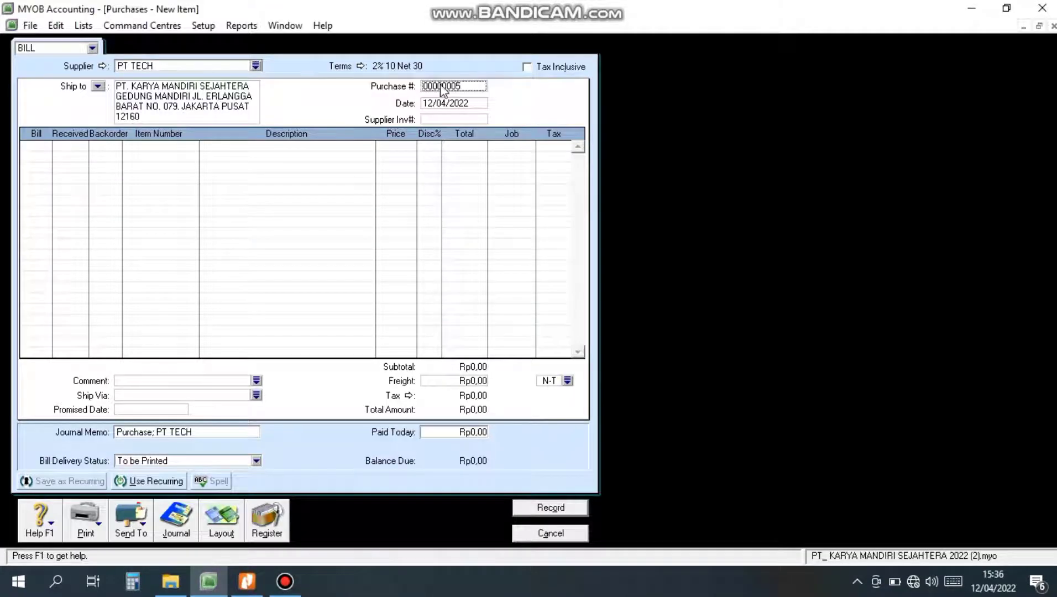
text(08912-09)
key(Tab)
text(17/12/2009)
Check the Bukti 18 item lines in the PDF, and enter 20 billed units on the purchase's first line in MYOB
mouse_move(235, 589)
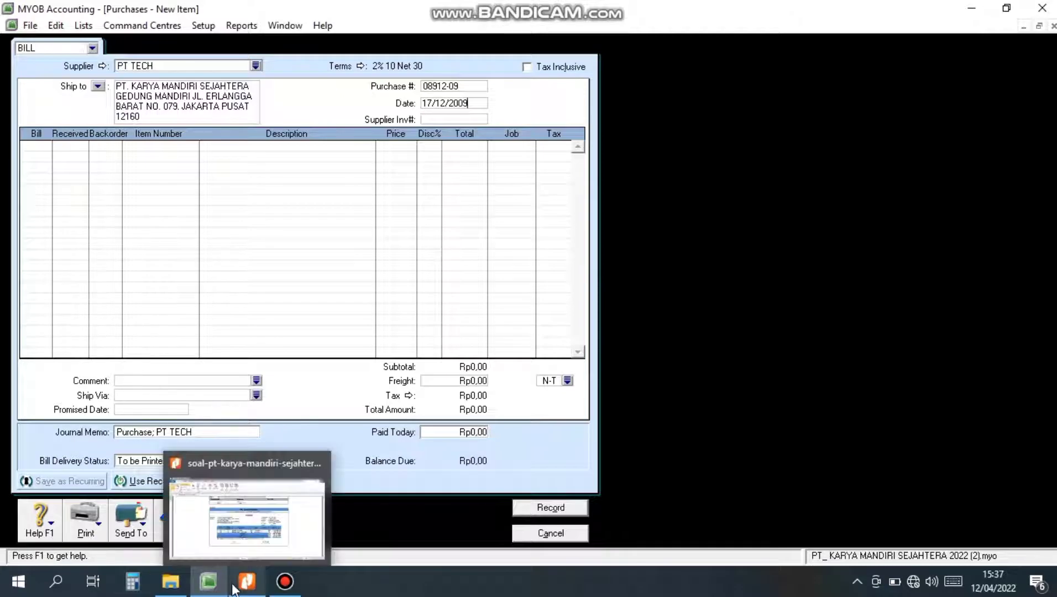
click(232, 552)
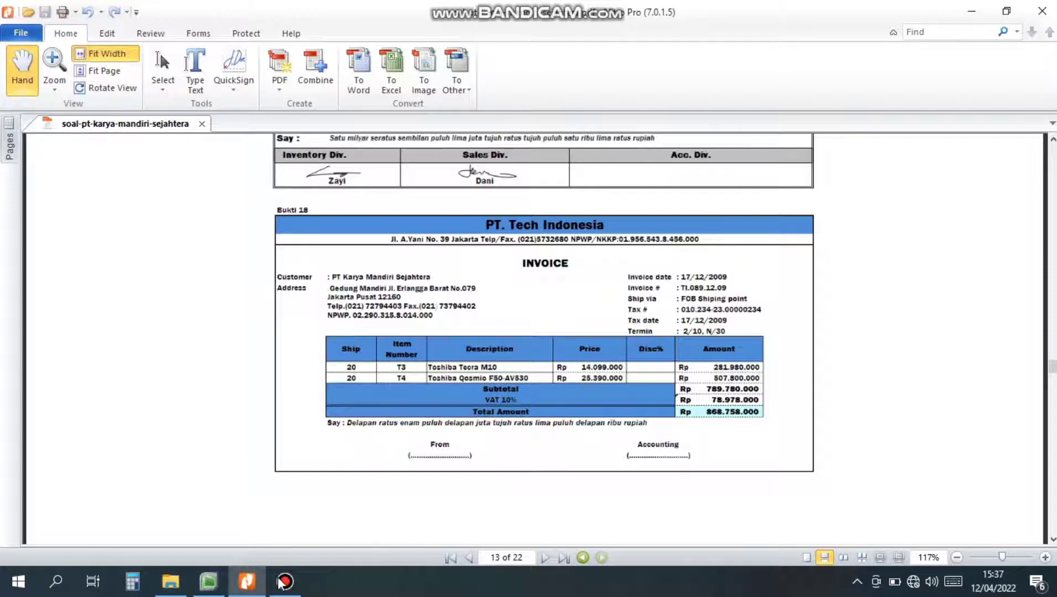
mouse_move(252, 587)
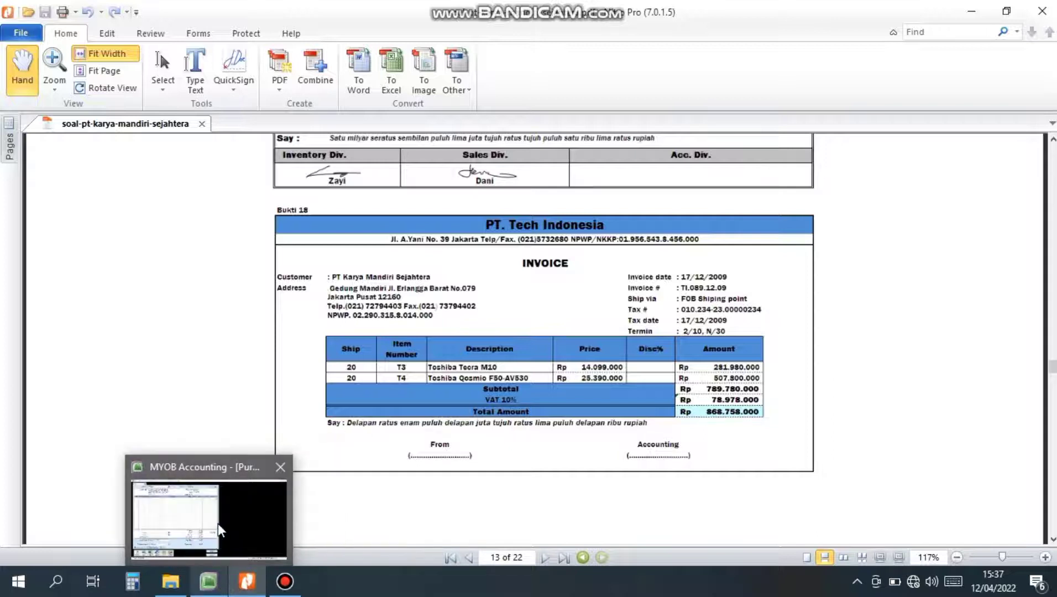
click(217, 524)
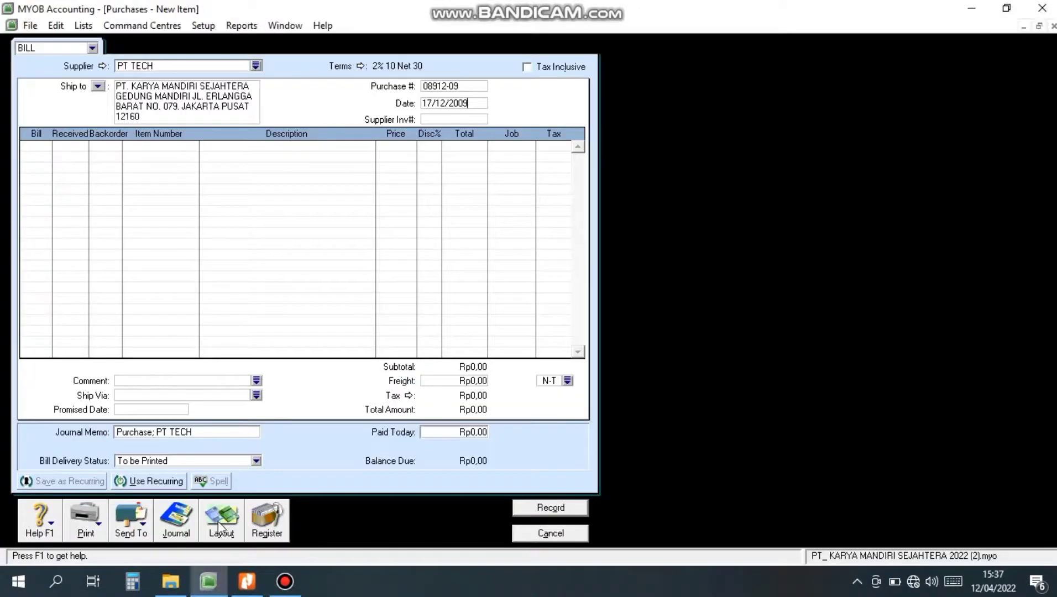
click(44, 146)
click(44, 146)
text(0)
key(BackSpace)
key(BackSpace)
text(20)
key(Tab)
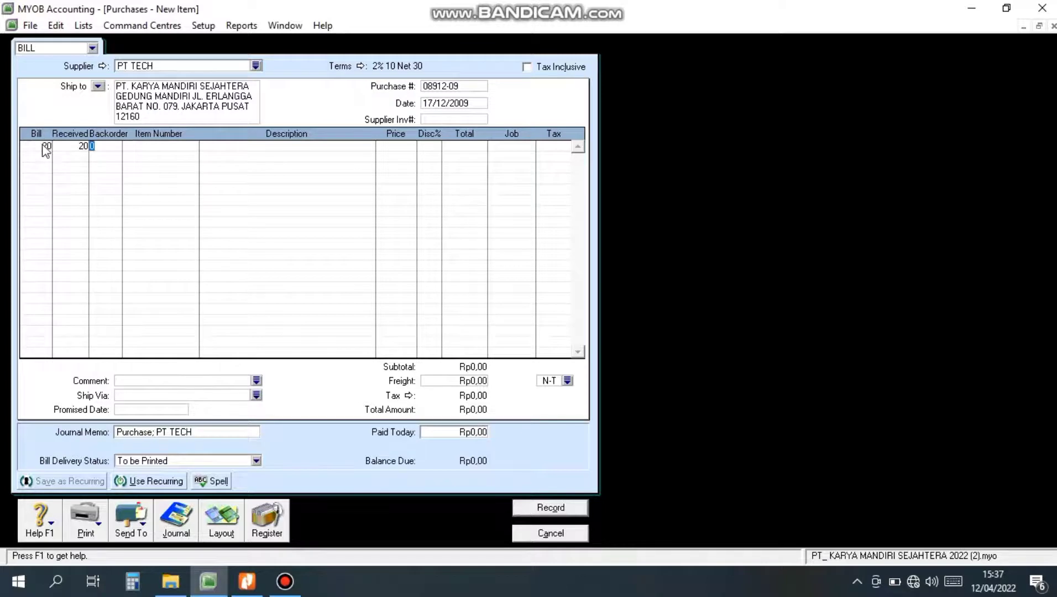
key(Tab)
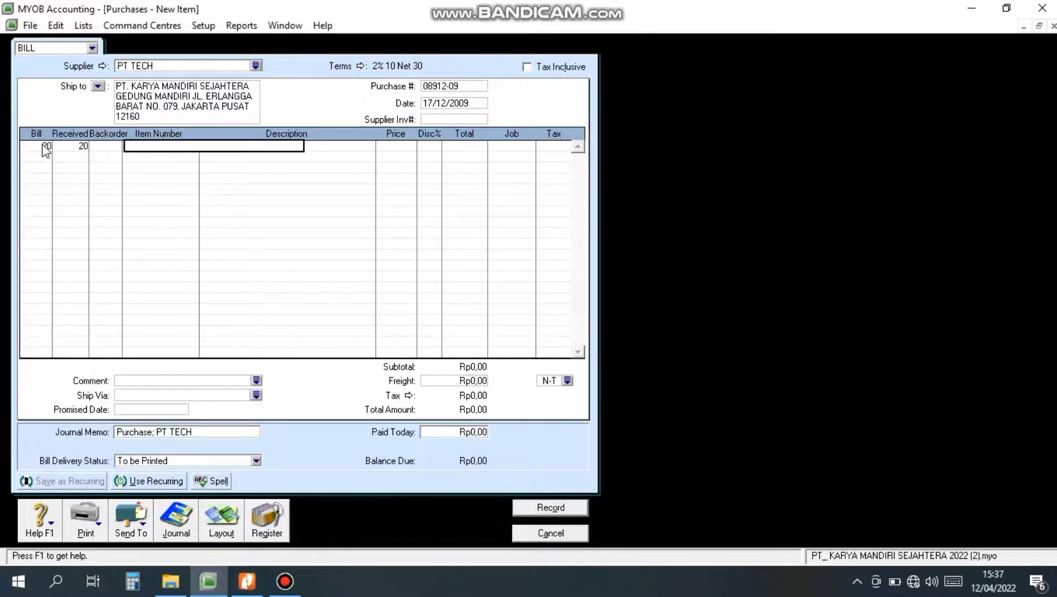
Choose item T03 (TOSIBA TECRA) for the first purchase line, keeping its default description
key(Tab)
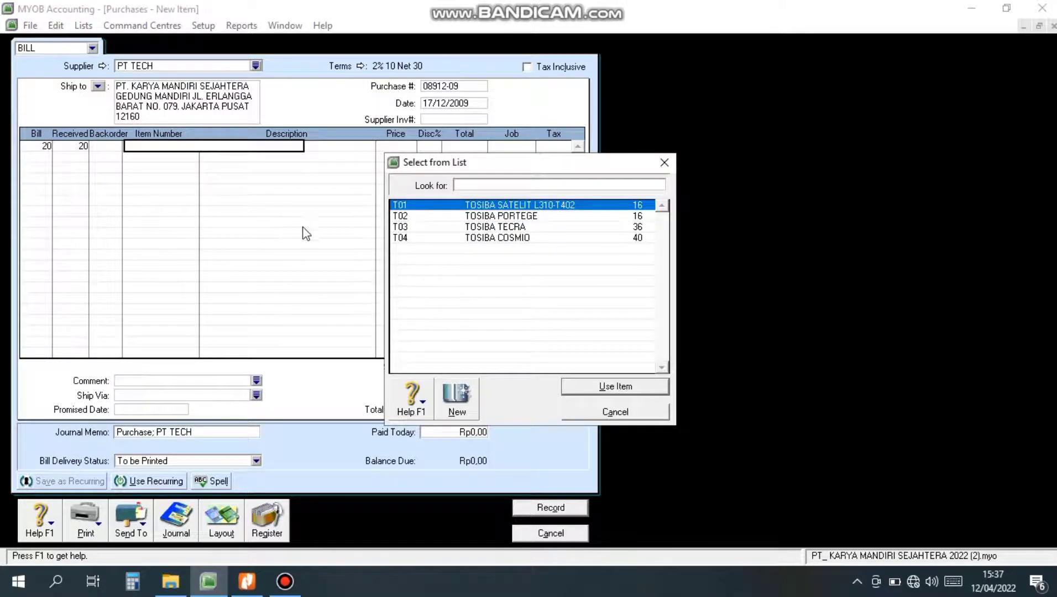
text(T03)
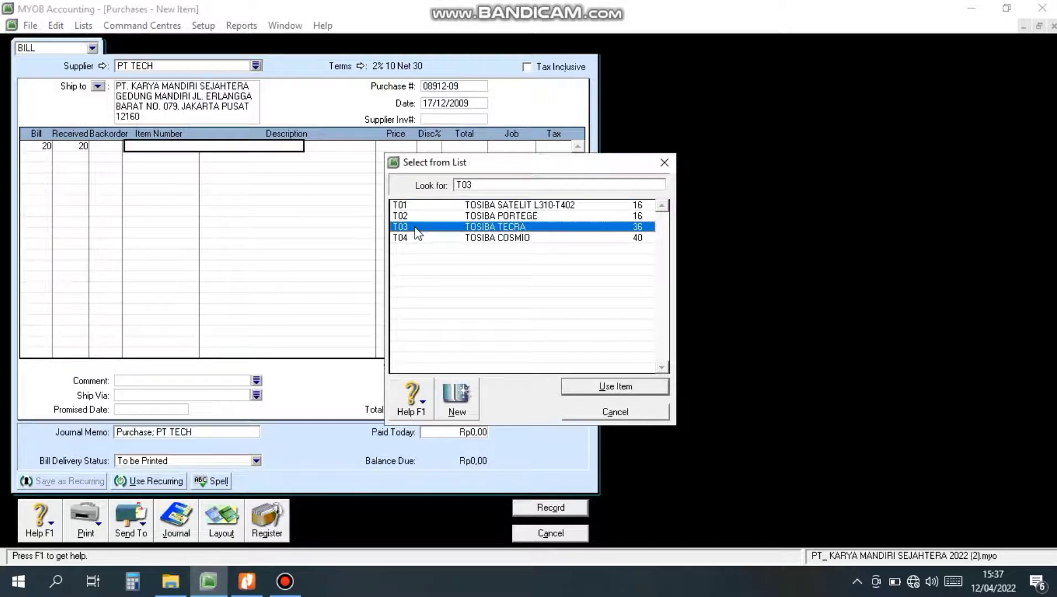
click(613, 387)
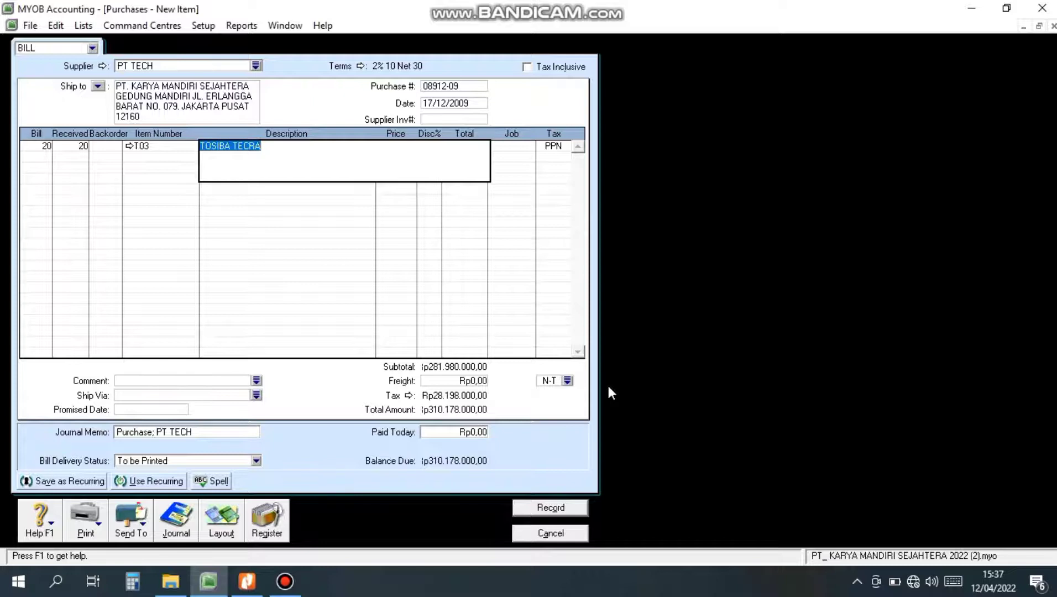
key(Tab)
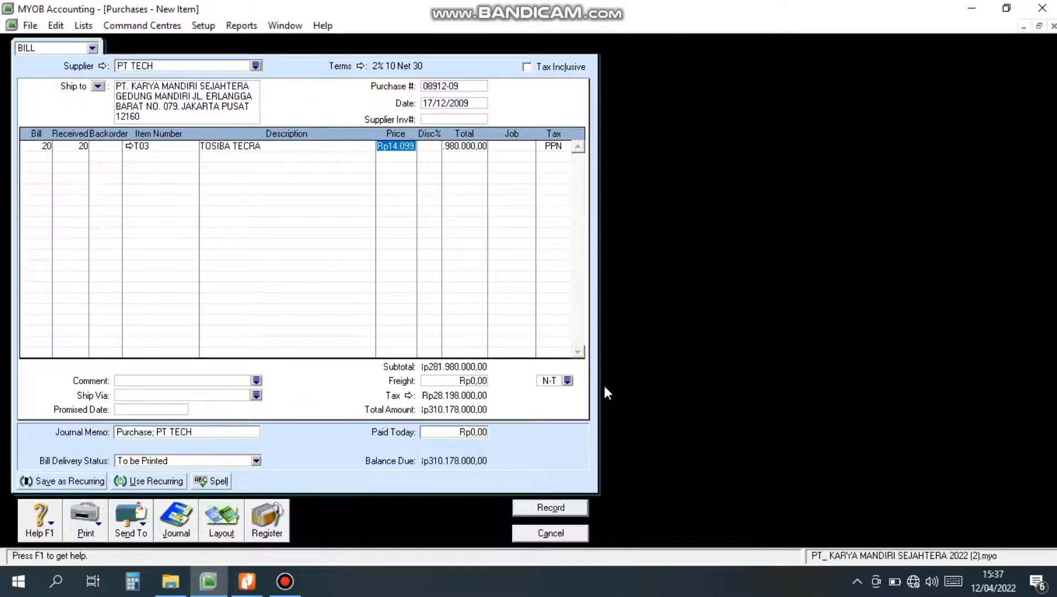
Add a second purchase line with 20 billed units of item T04 (TOSIBA COSMIO)
click(42, 158)
text(20)
key(Tab)
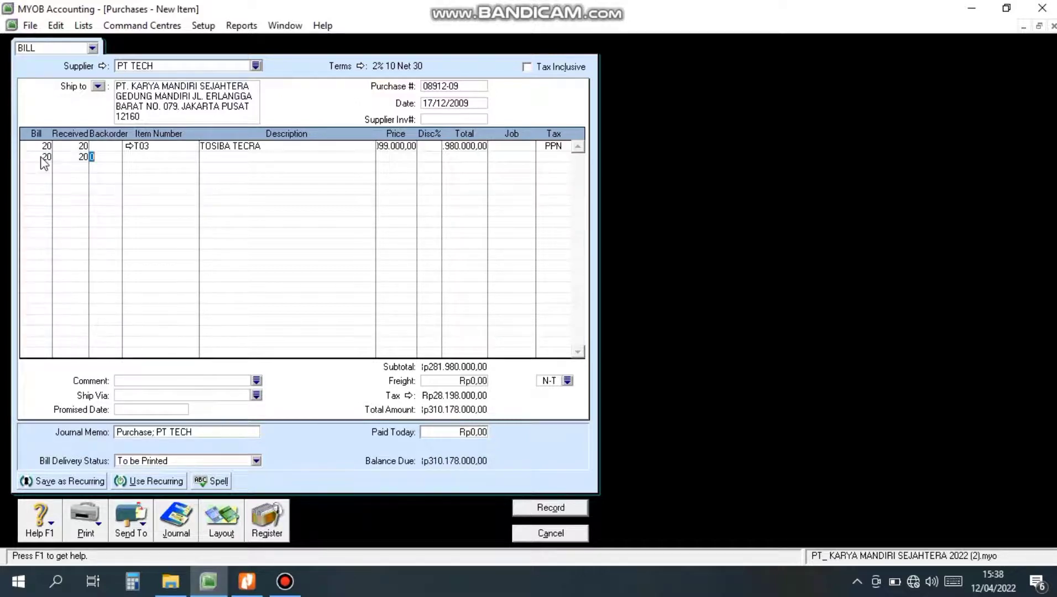
key(Tab)
key(Tab)
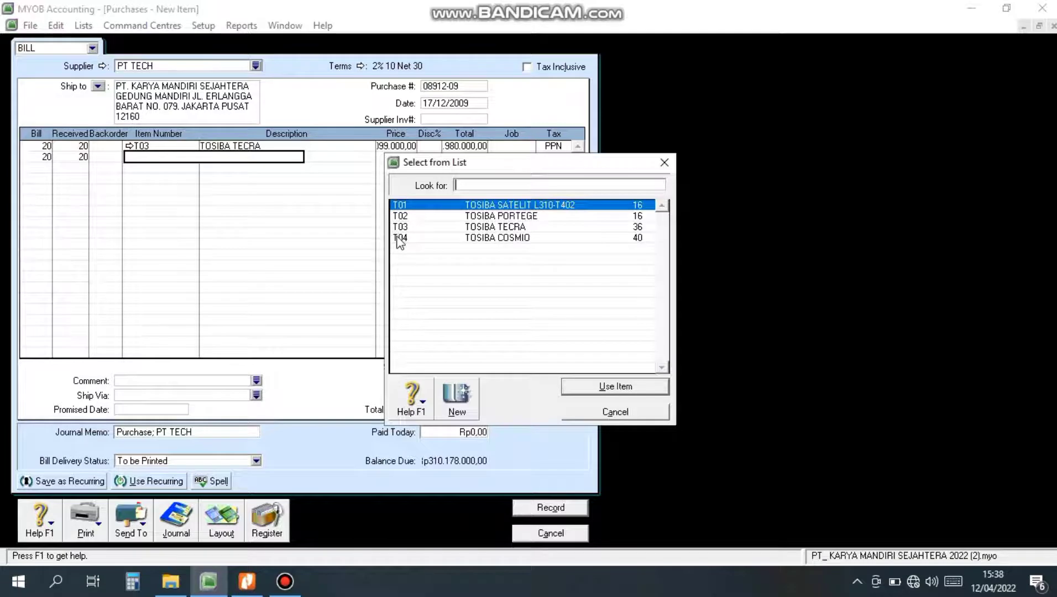
text(T04)
click(577, 386)
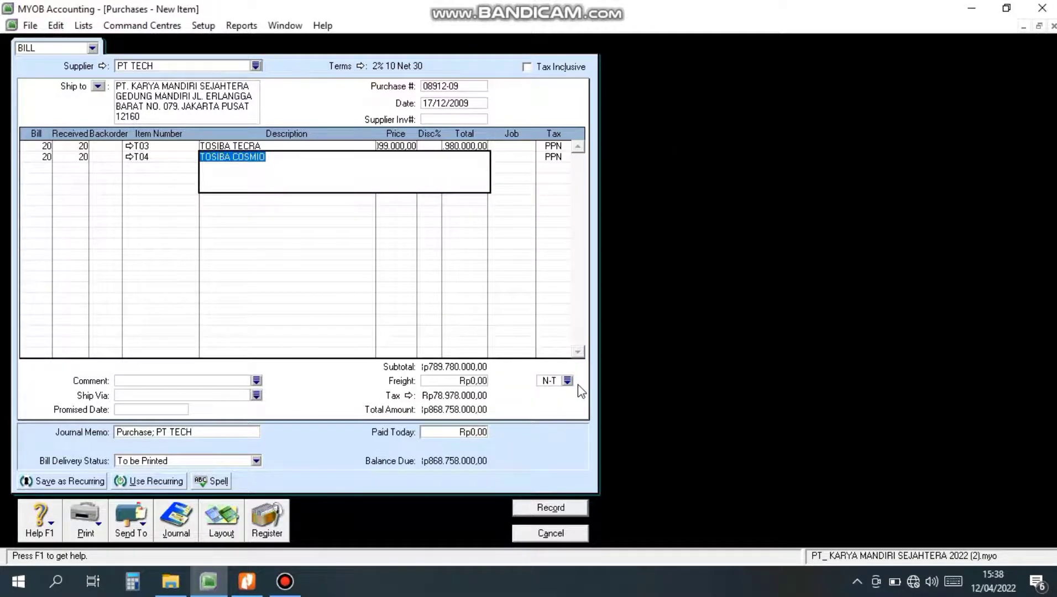
key(Tab)
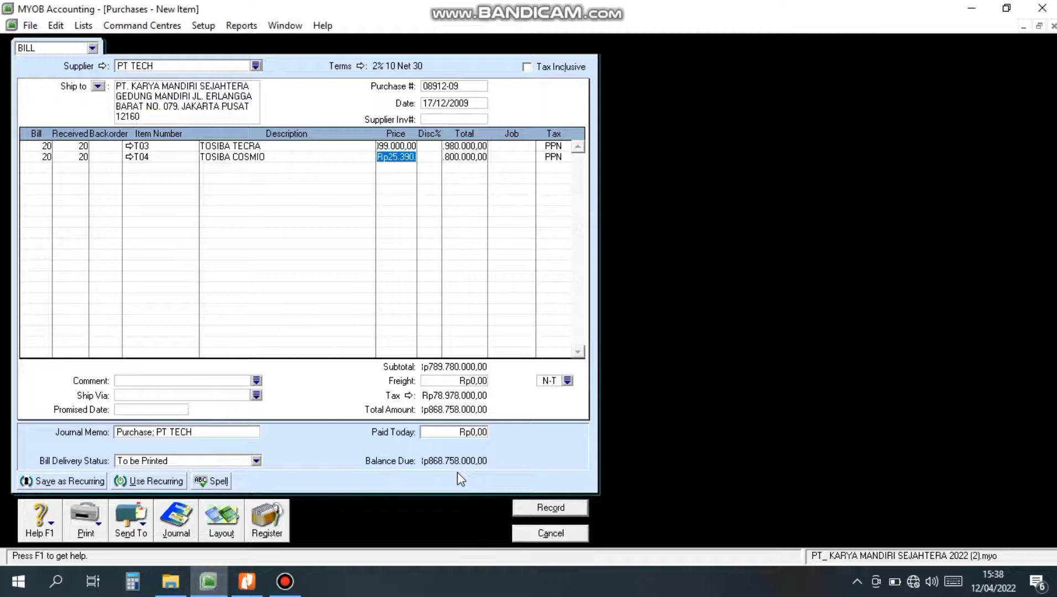
Review the journal recap of the purchase, then record the bill and close the purchase entry window
key(ctrl+r)
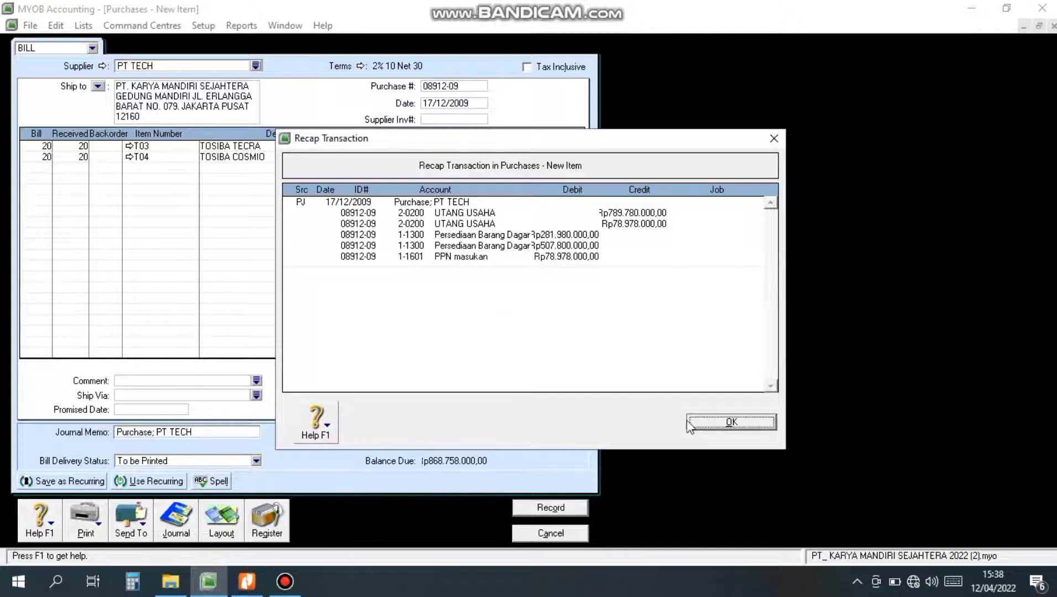
click(730, 422)
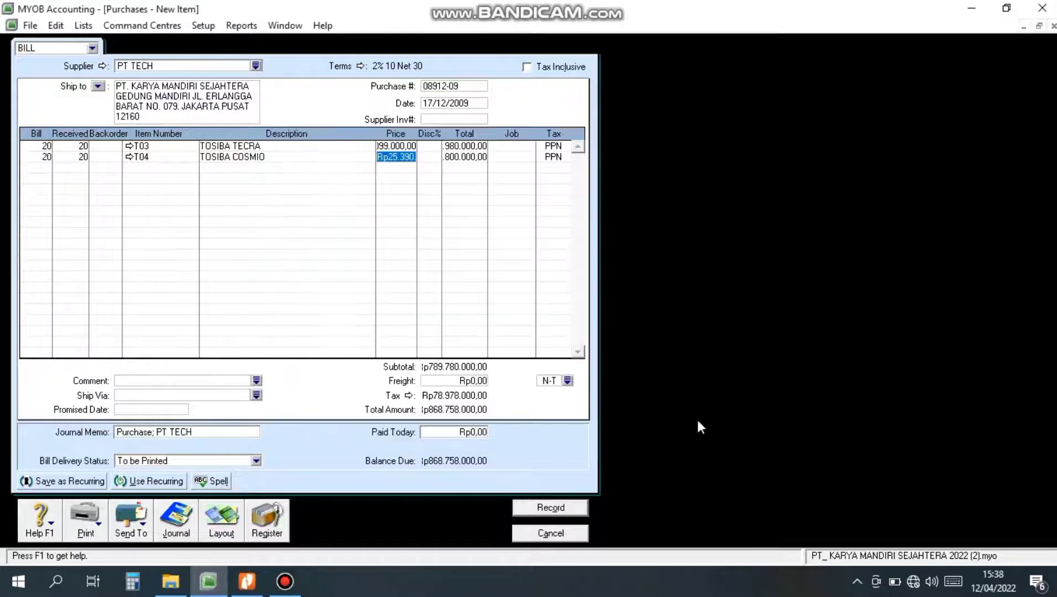
click(578, 507)
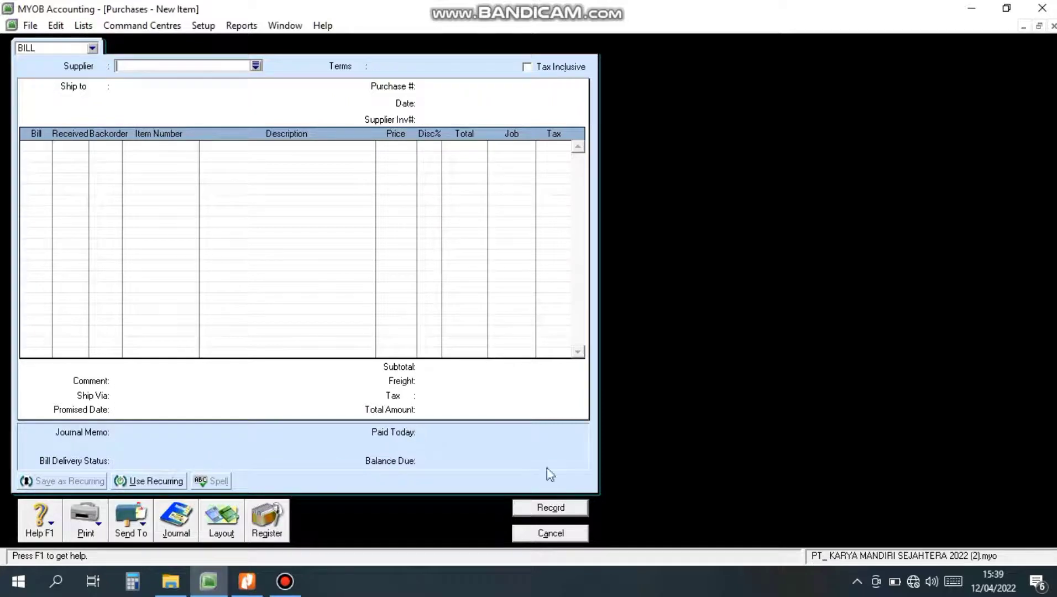
click(556, 531)
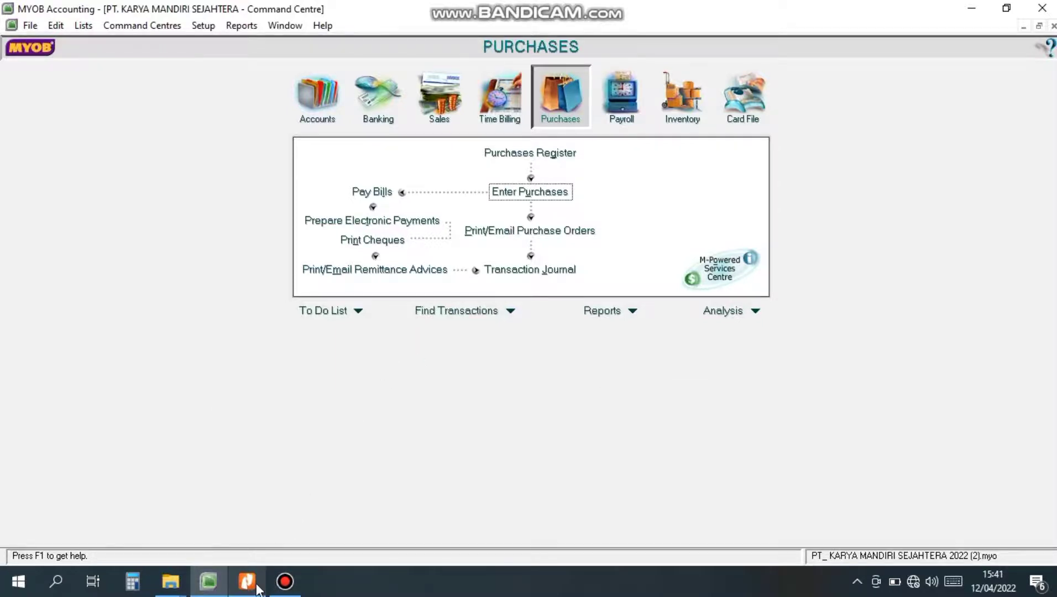
Consult the Bukti 19 cash receipt from PT E & P INDONESIA in the PDF, and open a customer payment receipt in MYOB
mouse_move(257, 585)
click(256, 552)
scroll(259, 517, down, 5)
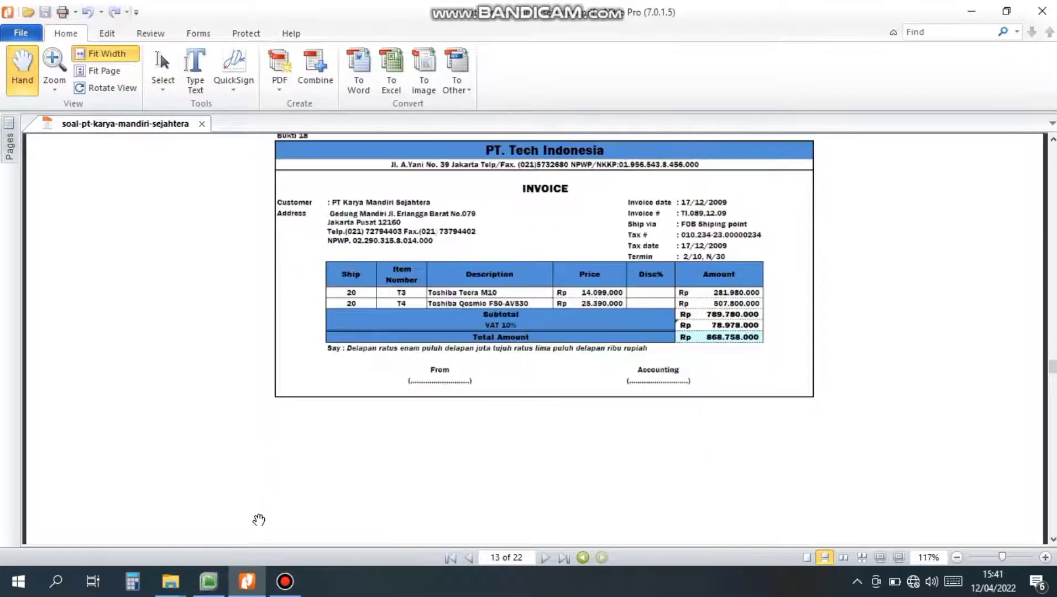
scroll(259, 513, down, 10)
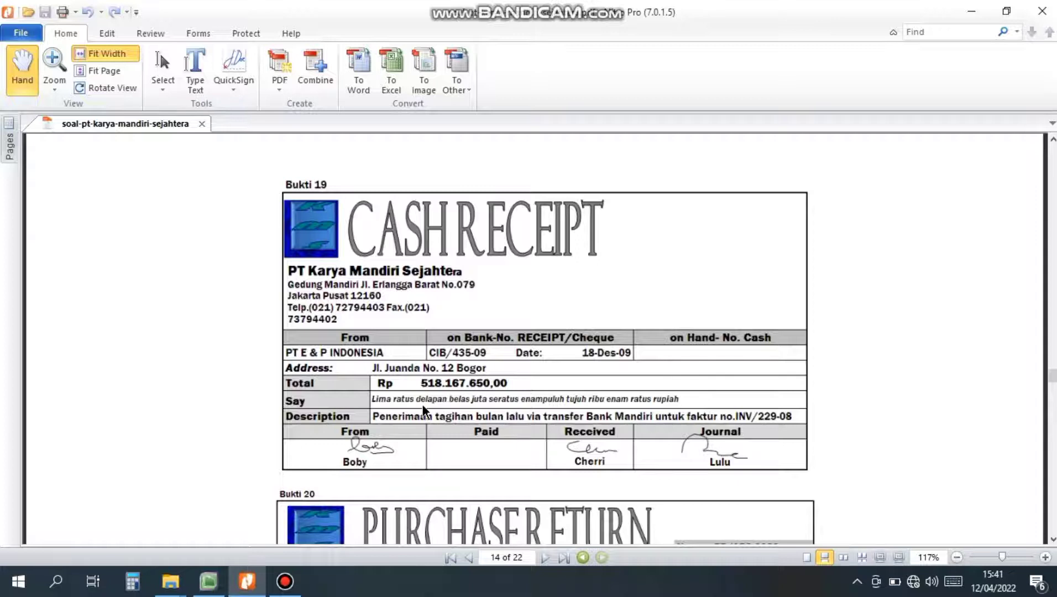
click(216, 579)
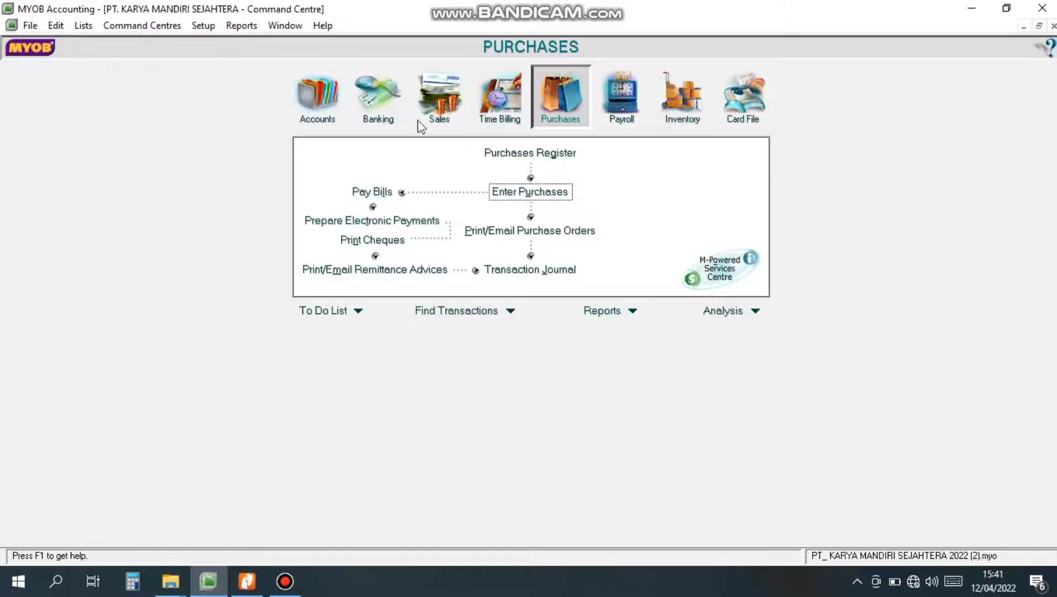
click(432, 107)
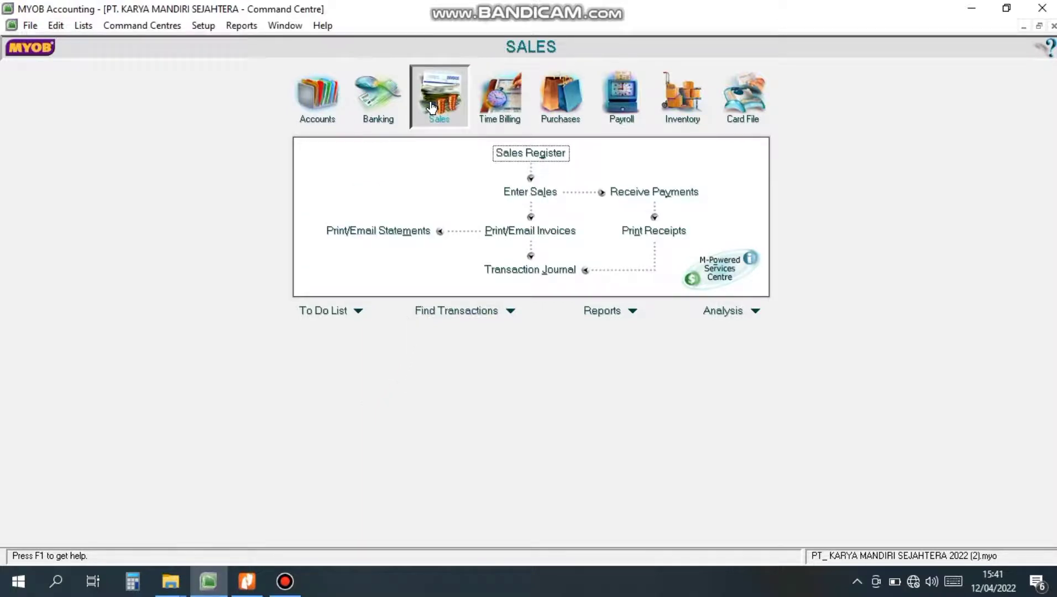
click(646, 197)
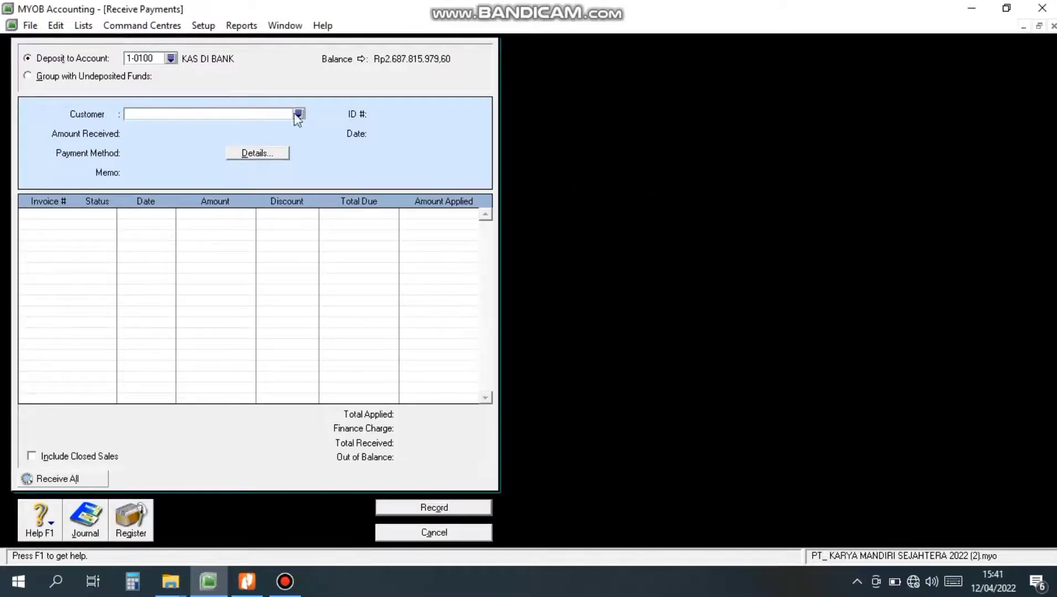
Keep KAS DI BANK as the deposit account and choose PT EPINDONESIA as the paying customer
click(171, 59)
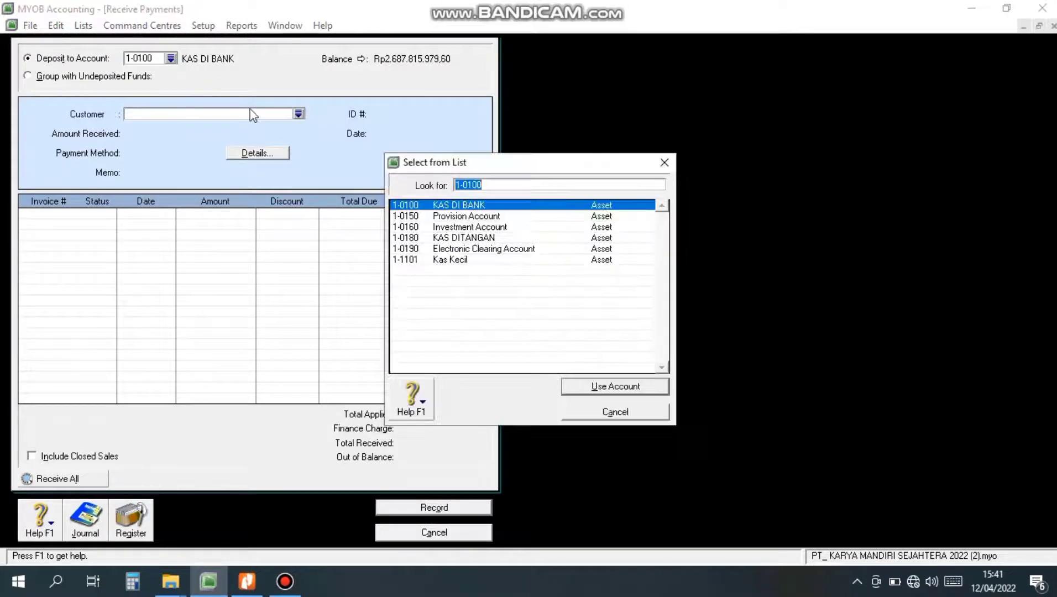
click(458, 208)
click(568, 388)
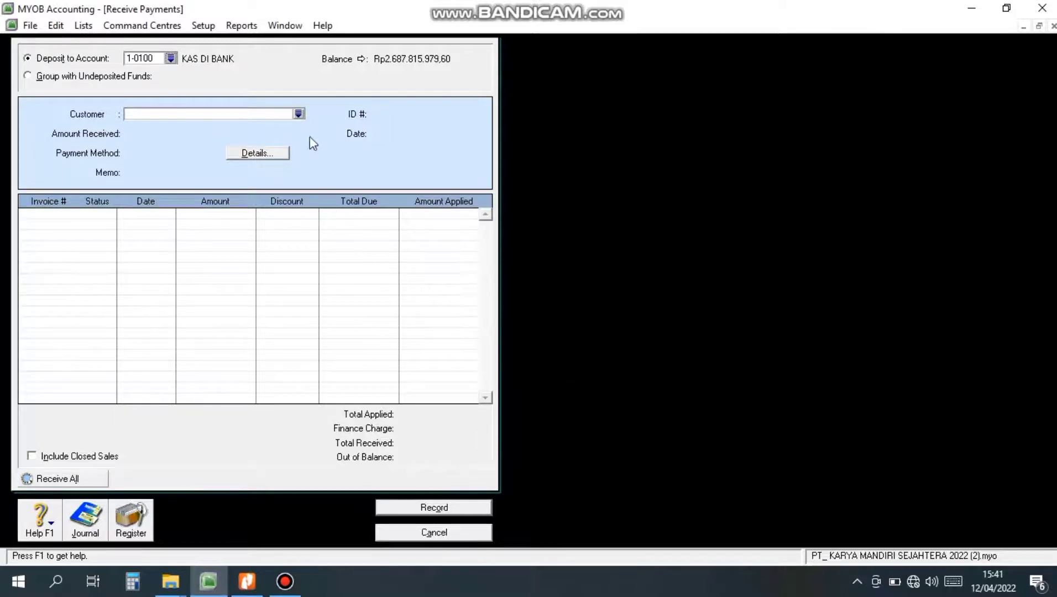
click(298, 115)
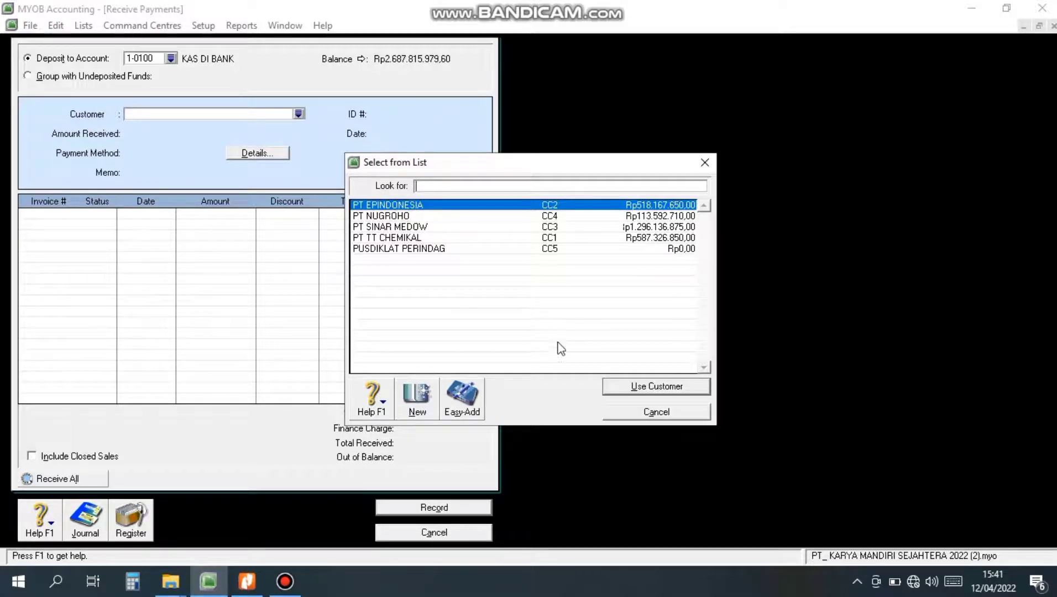
click(640, 386)
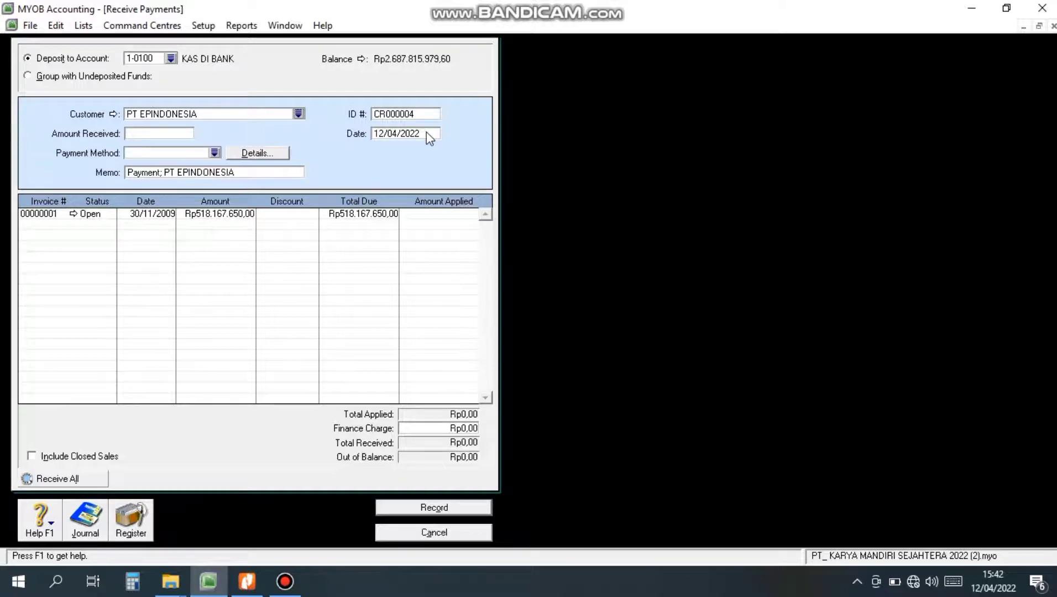
Check the Bukti 19 receipt number and date in the PDF, then set the payment's ID to 435-09 and date to 18/12/2009
mouse_move(209, 581)
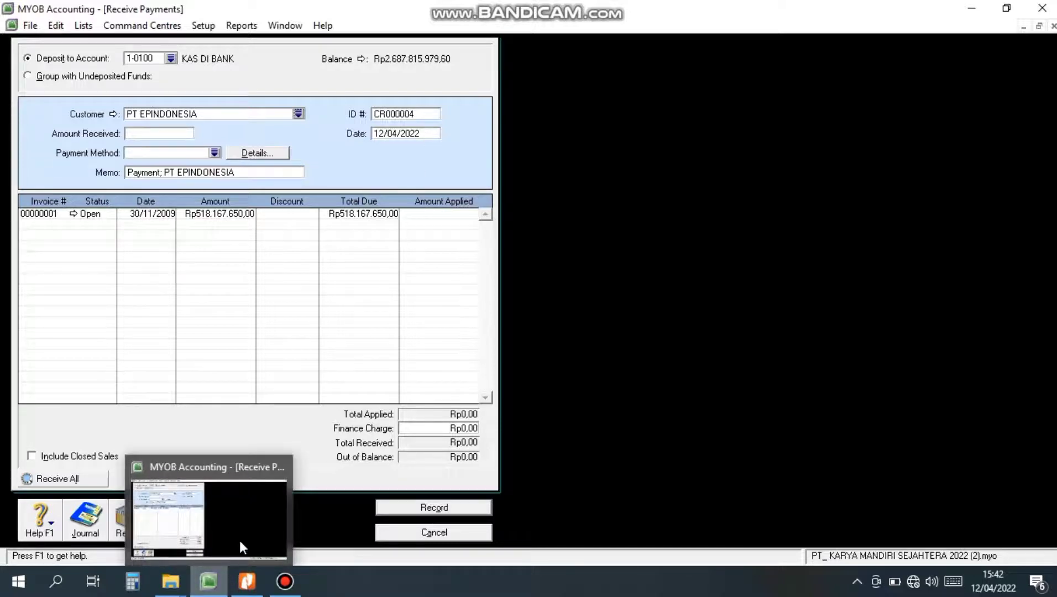
click(264, 494)
click(247, 581)
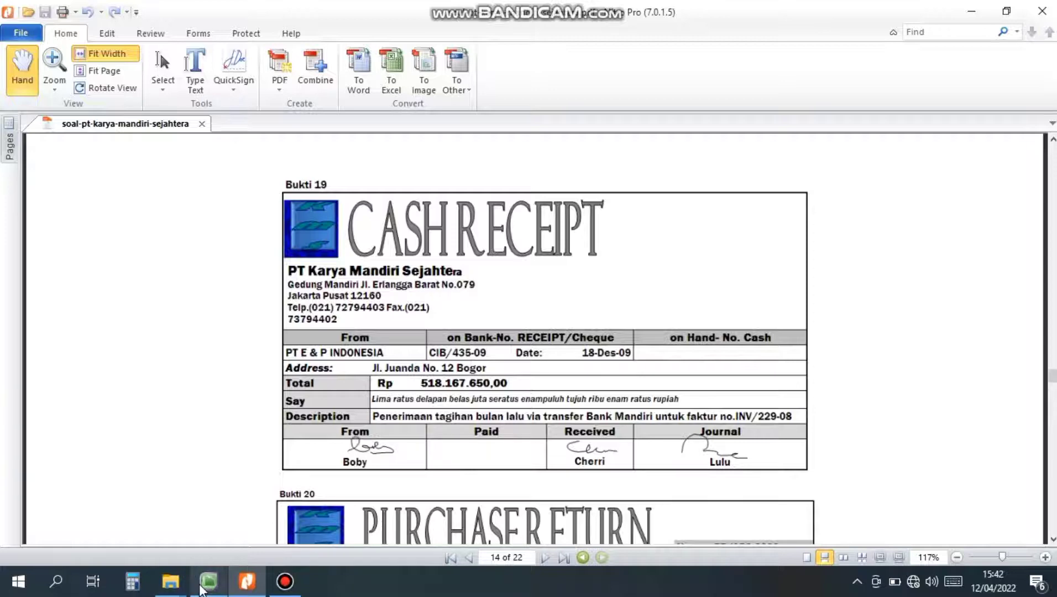
mouse_move(202, 585)
click(224, 526)
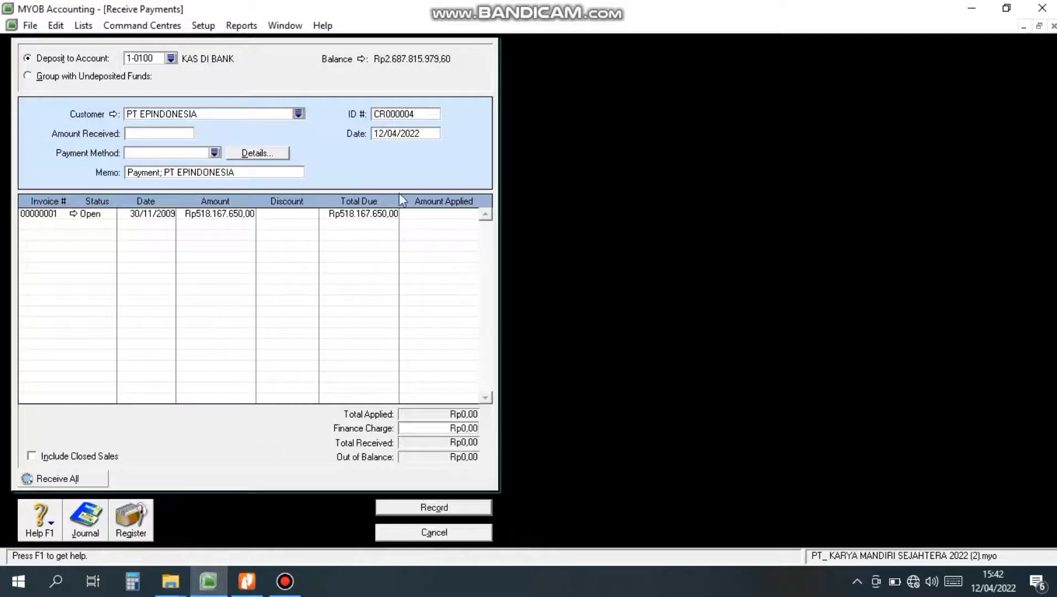
click(429, 112)
text(435-09)
key(Tab)
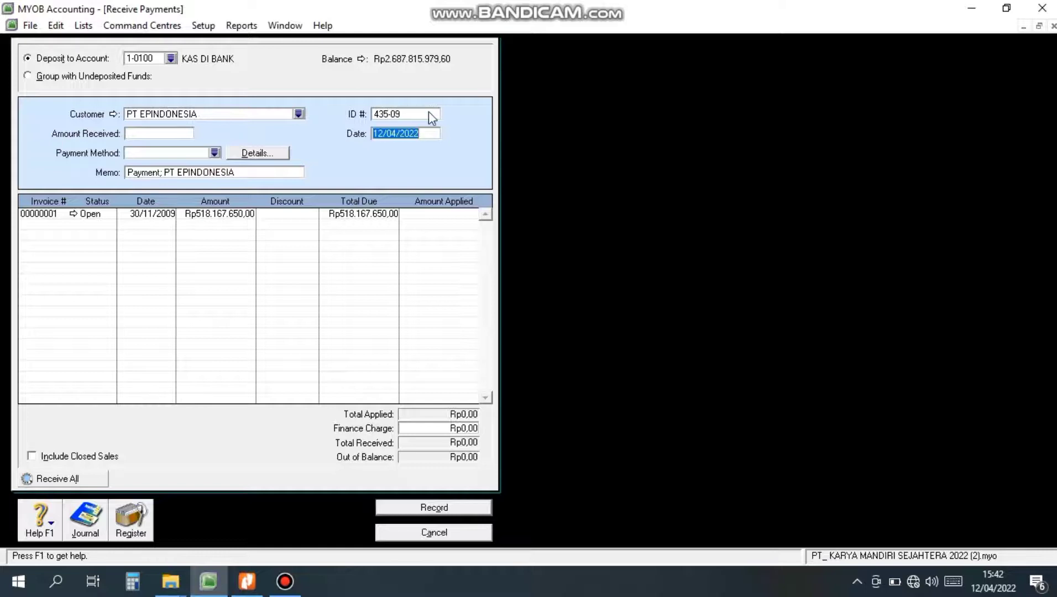
text(18/)
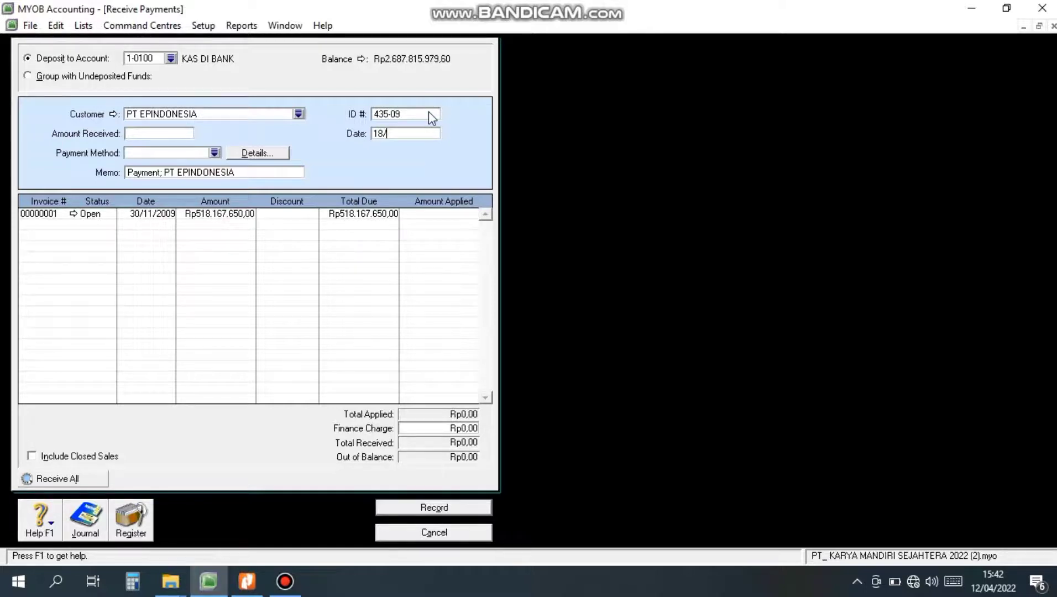
text(12/2009)
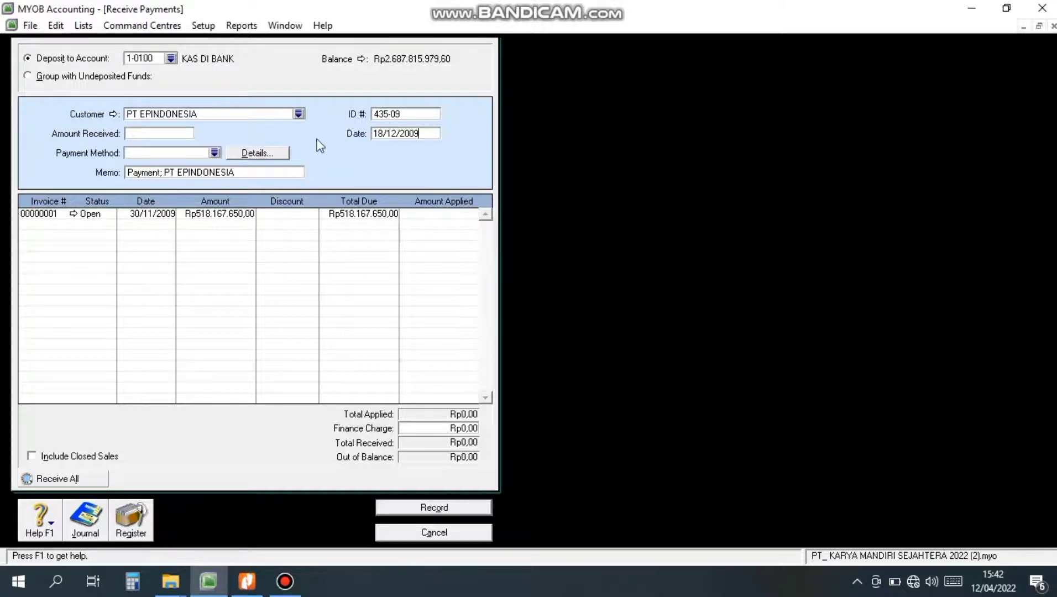
Replace the customer payment's memo with PENERIMAAN PIUTANG
click(231, 172)
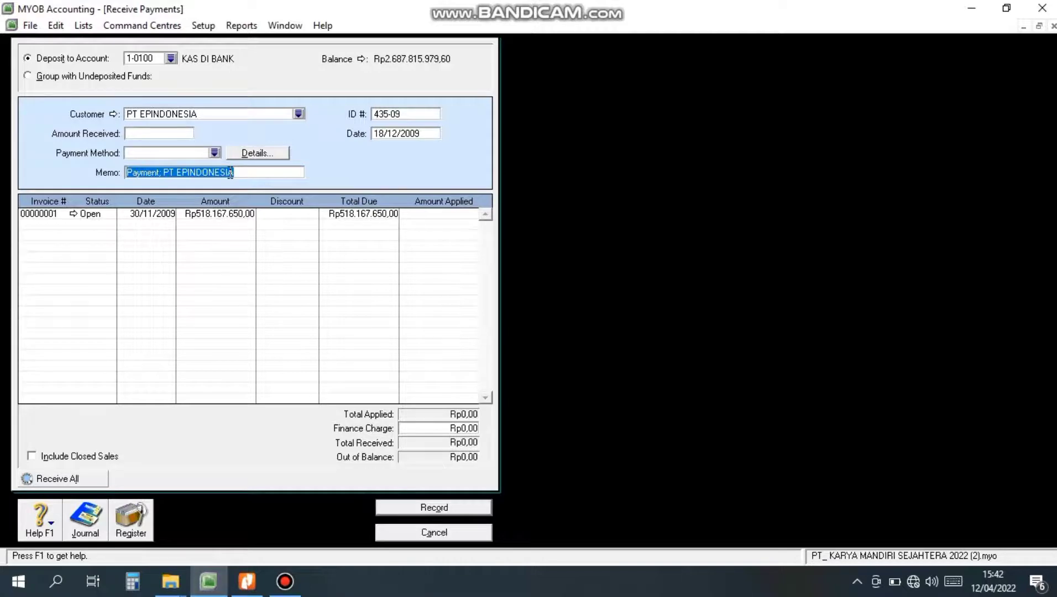
text(p)
key(BackSpace)
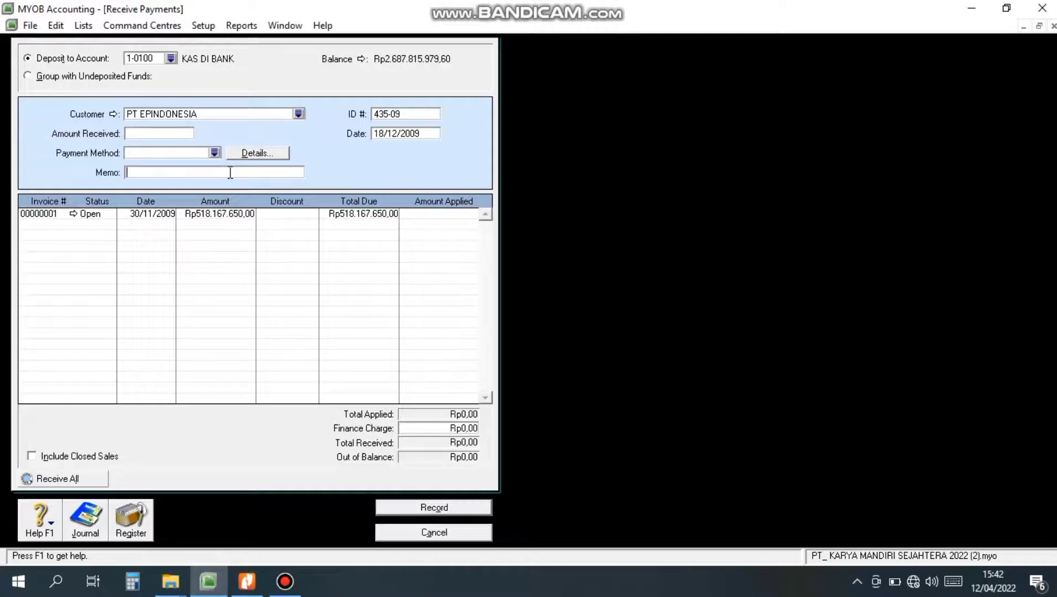
text(PENERIMAAN)
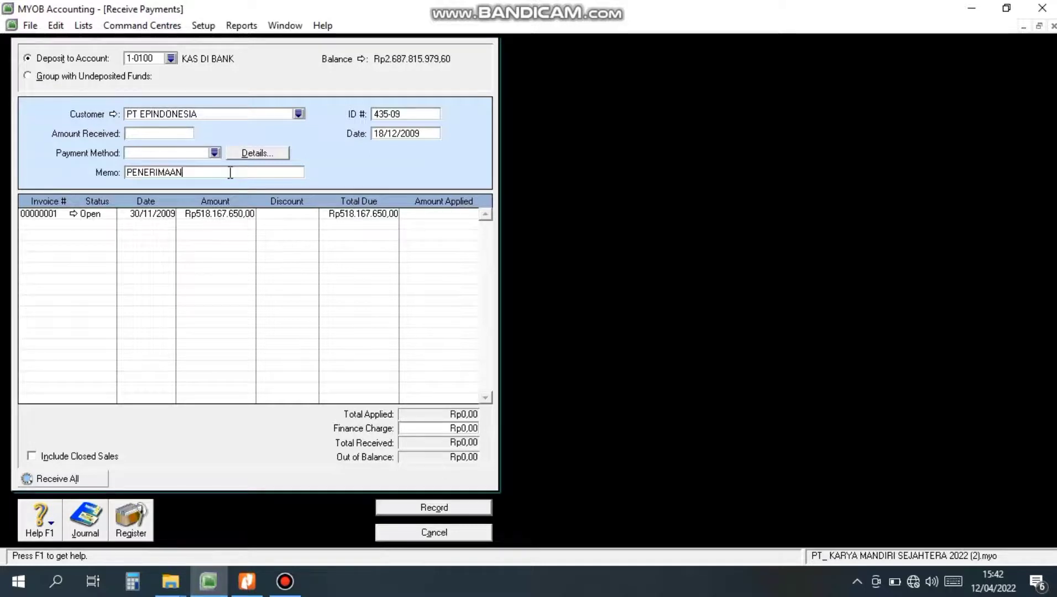
text( PIUTANG)
Enter Rp518.167.650 as the amount received and apply it in full to open invoice 00000001
click(163, 133)
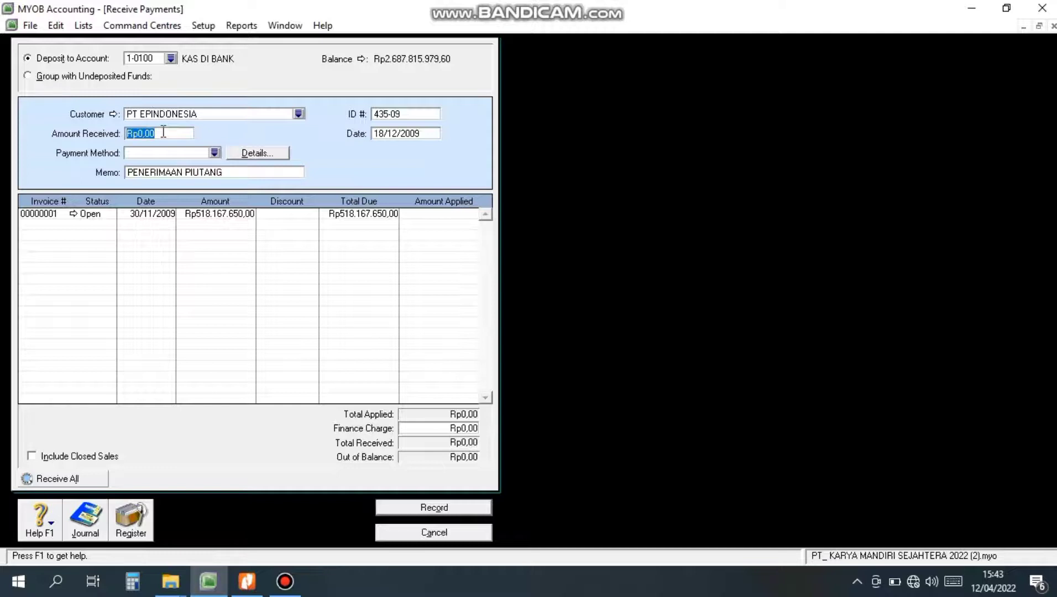
text(518167650)
key(Tab)
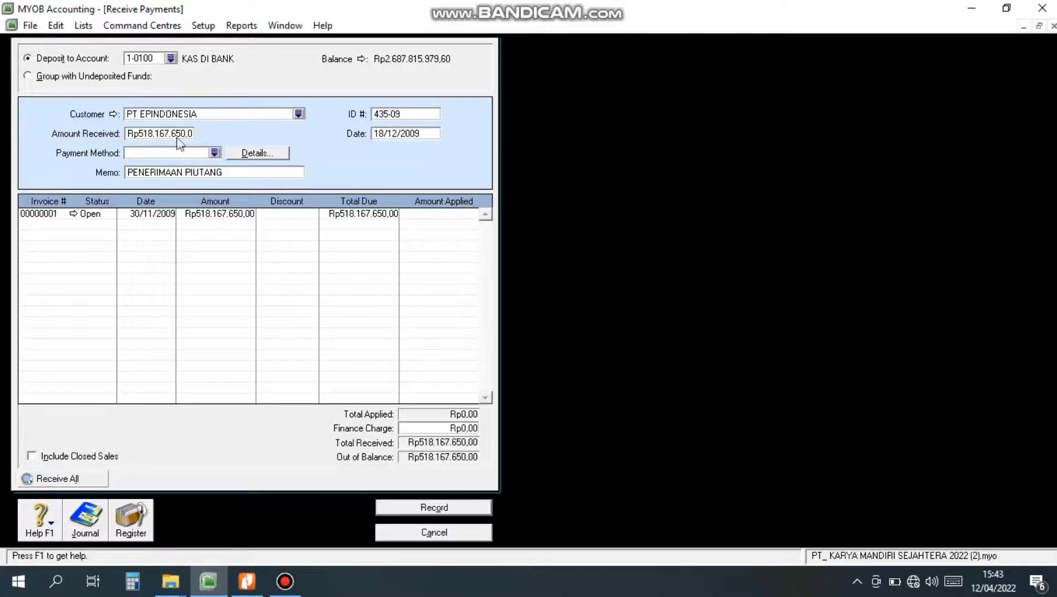
click(417, 215)
key(Tab)
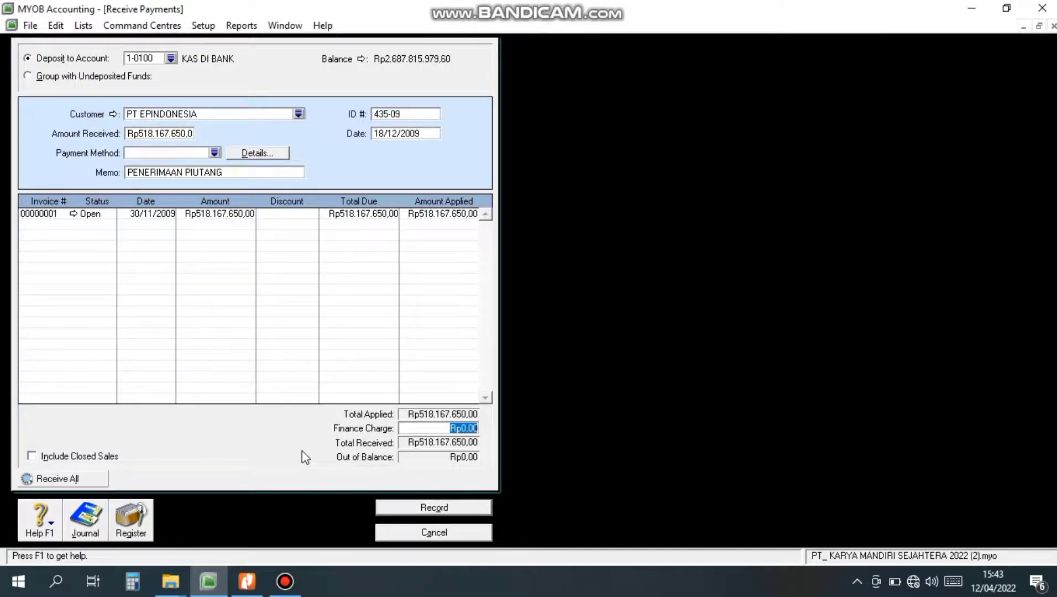
Review the journal recap of the customer payment, then record it and close the payment entry window
key(ctrl+r)
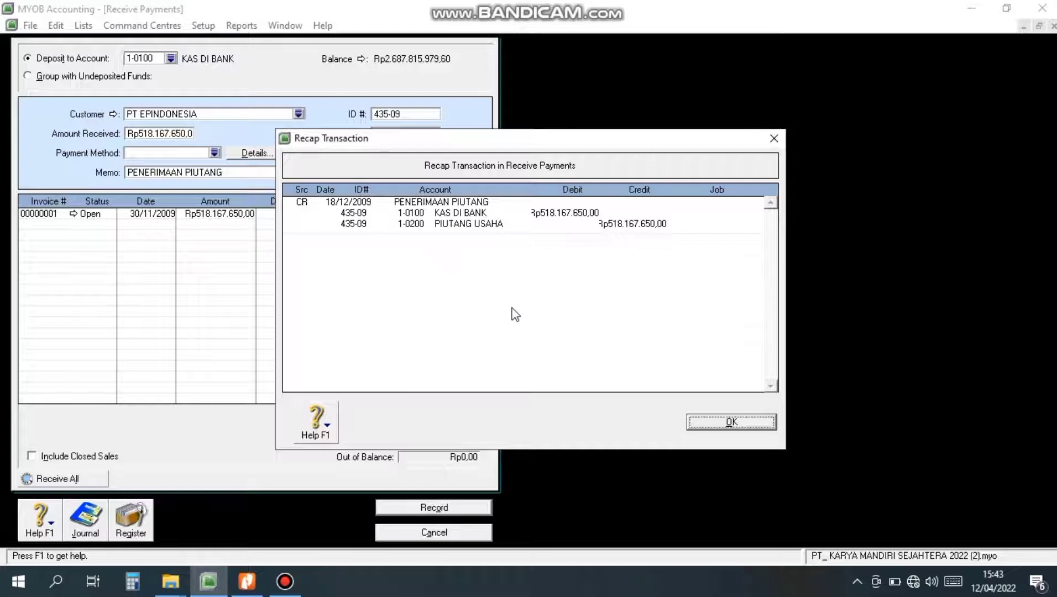
click(717, 423)
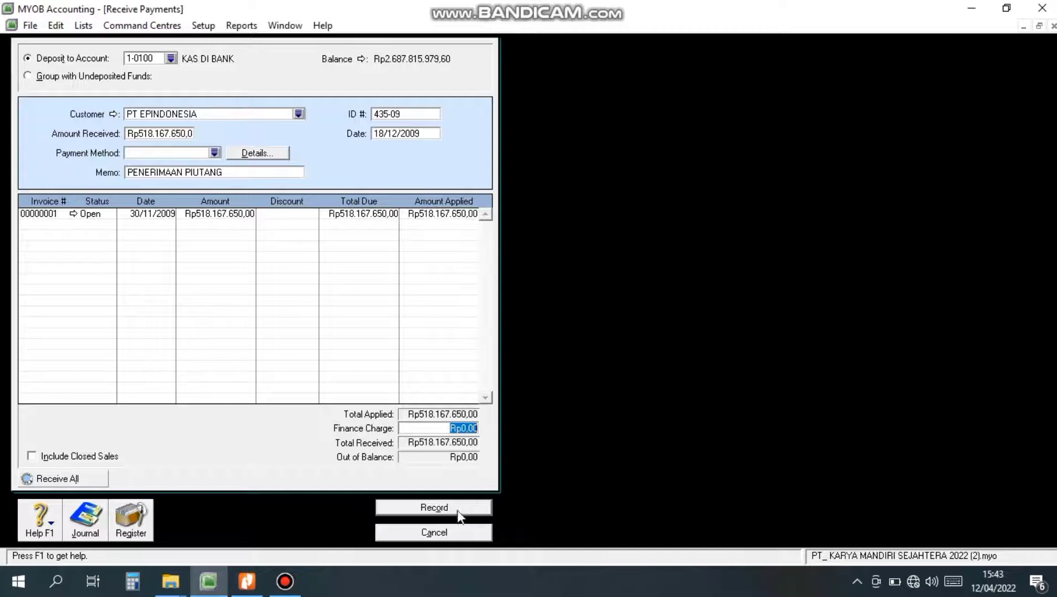
click(459, 515)
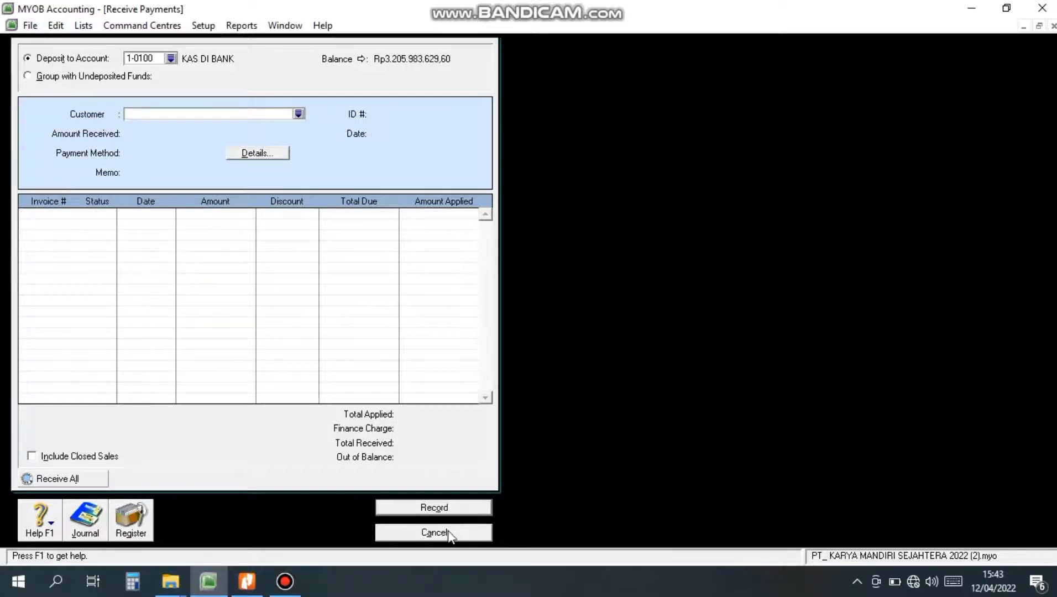
click(435, 532)
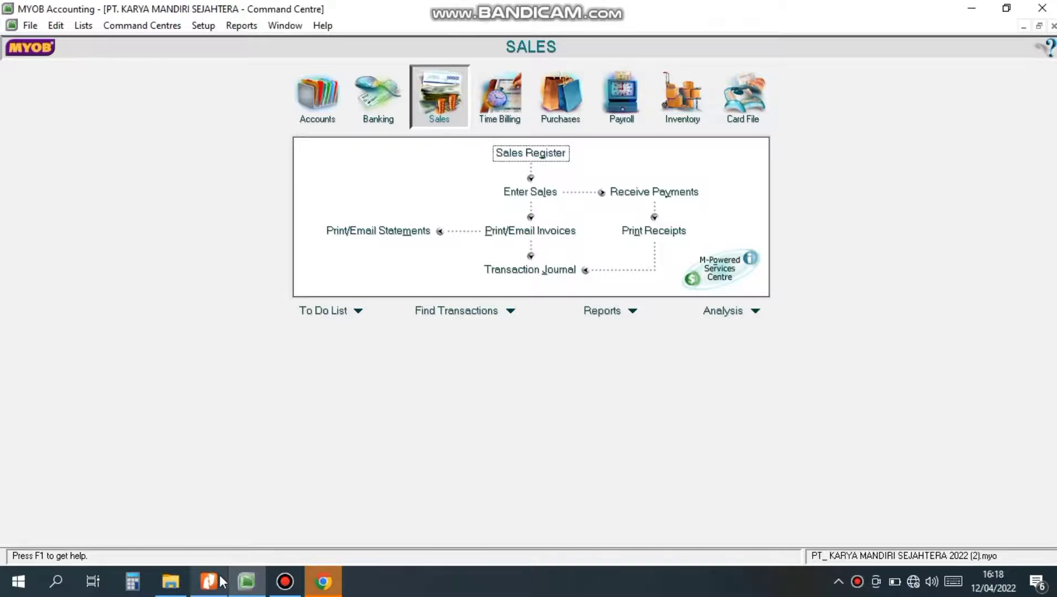
Consult the Bukti 20 purchase return to PT. Tech Indonesia in the PDF and compare it with the original Bukti 18 invoice
mouse_move(220, 582)
click(223, 523)
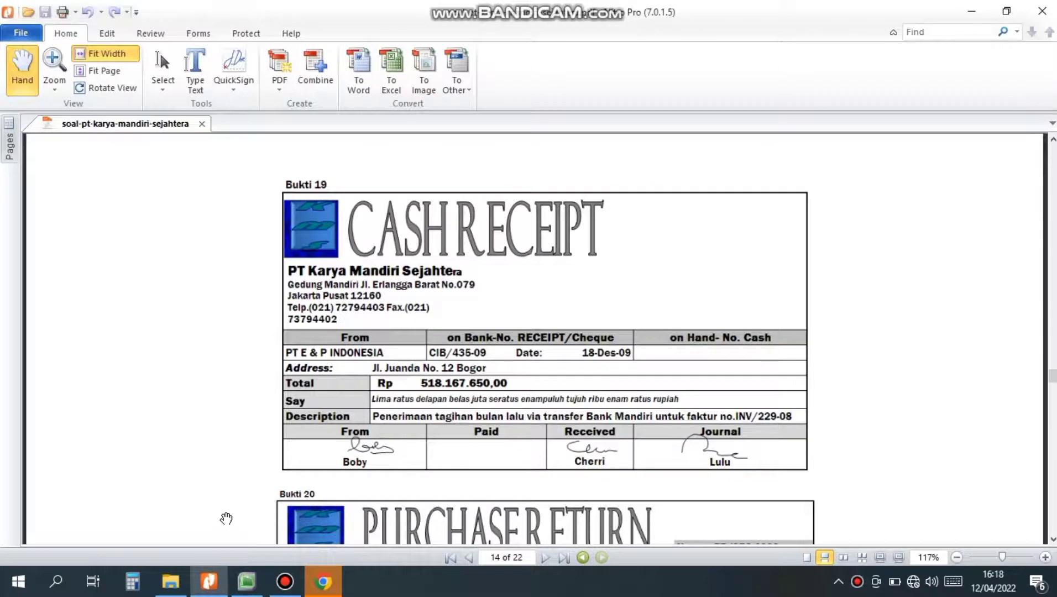
scroll(276, 455, down, 6)
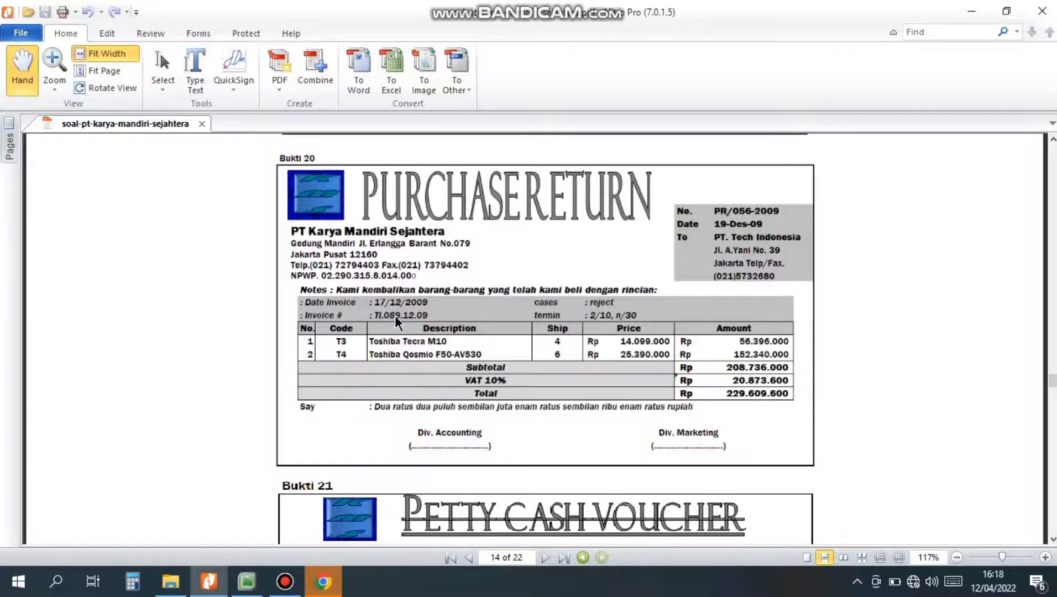
scroll(394, 315, up, 15)
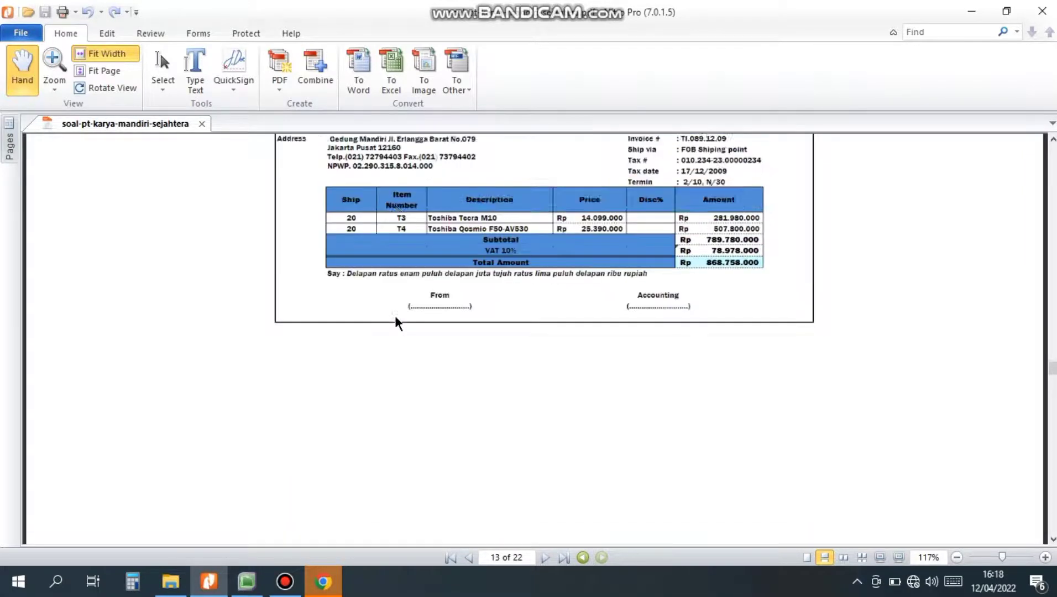
scroll(394, 316, up, 4)
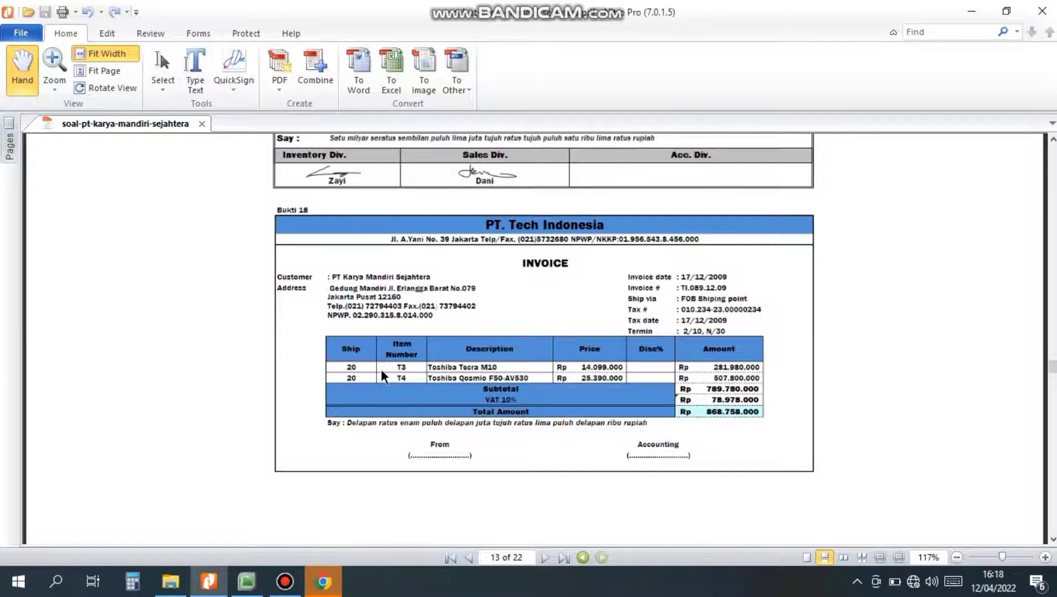
scroll(383, 373, down, 10)
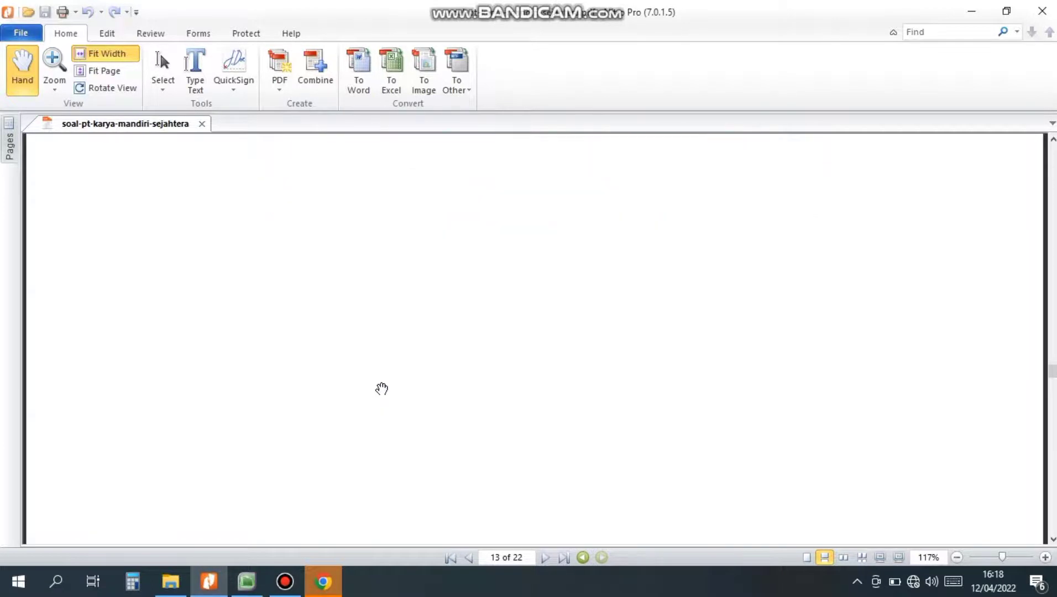
scroll(382, 388, down, 10)
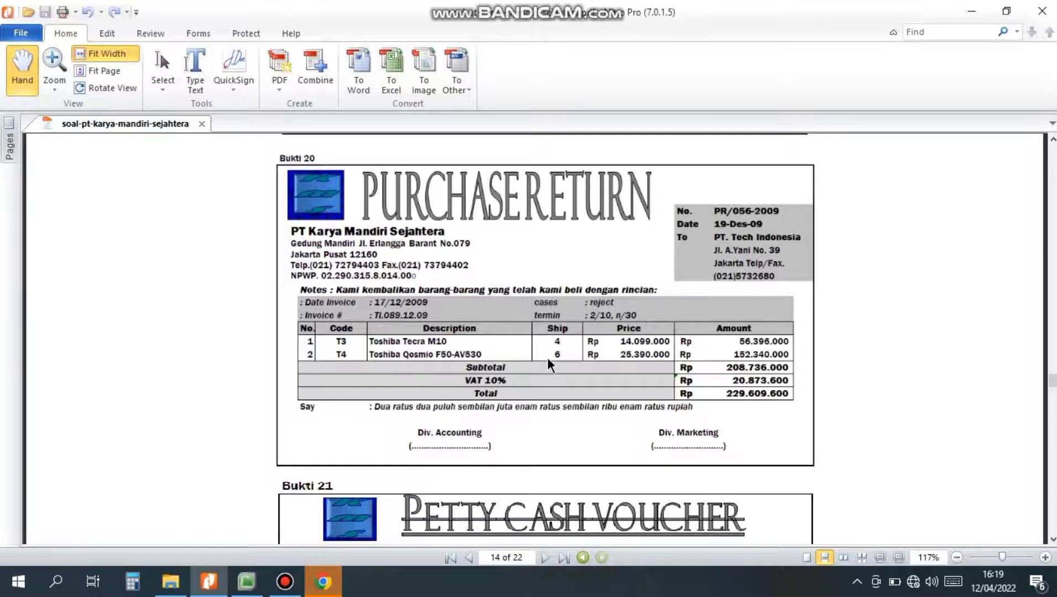
Switch to MYOB and open a new purchase entry from the Purchases command centre, keeping BILL as its type
click(252, 580)
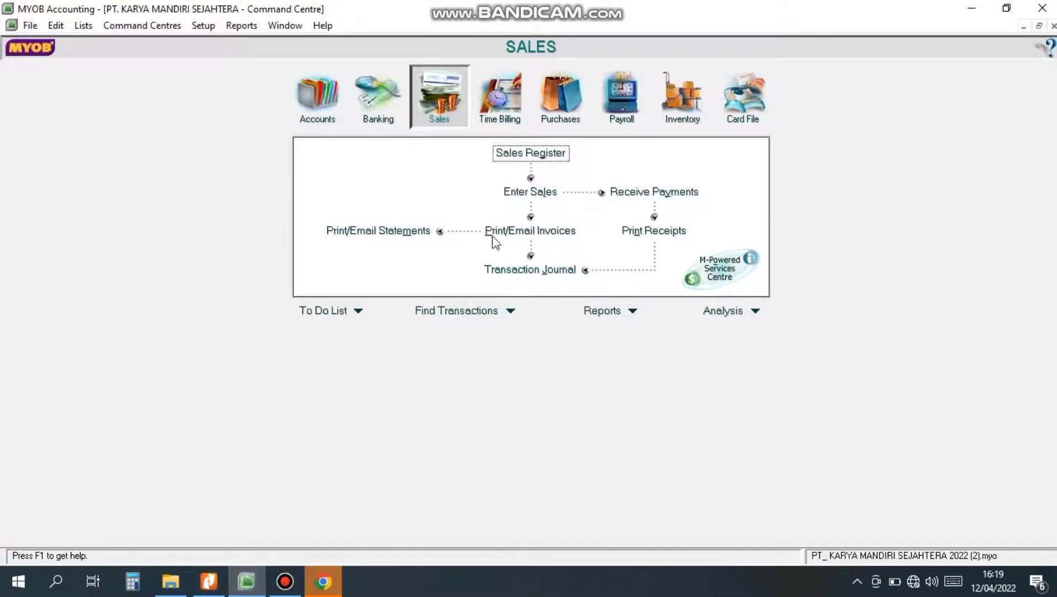
click(560, 115)
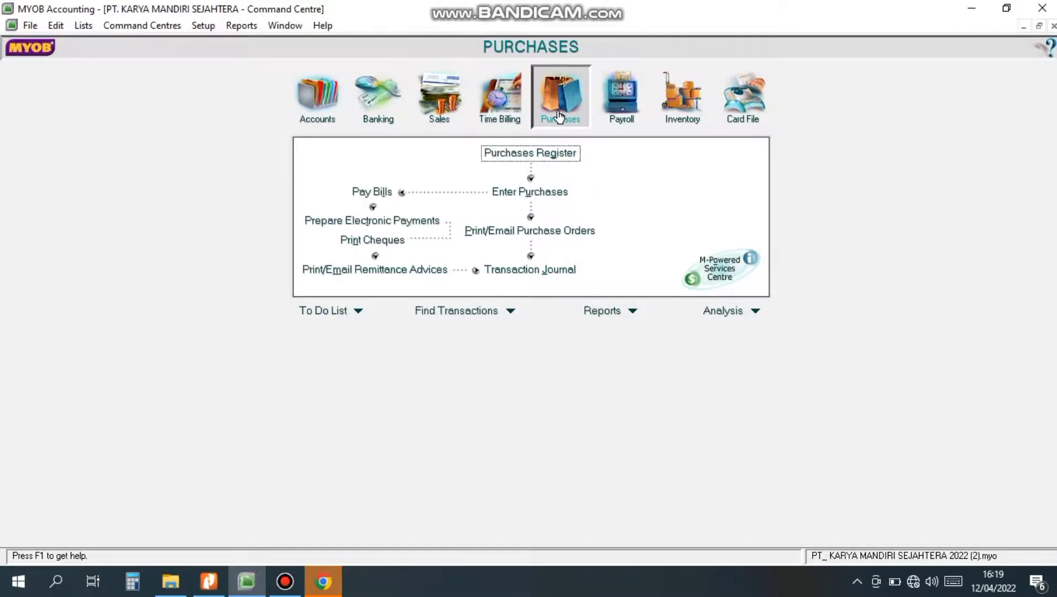
click(545, 203)
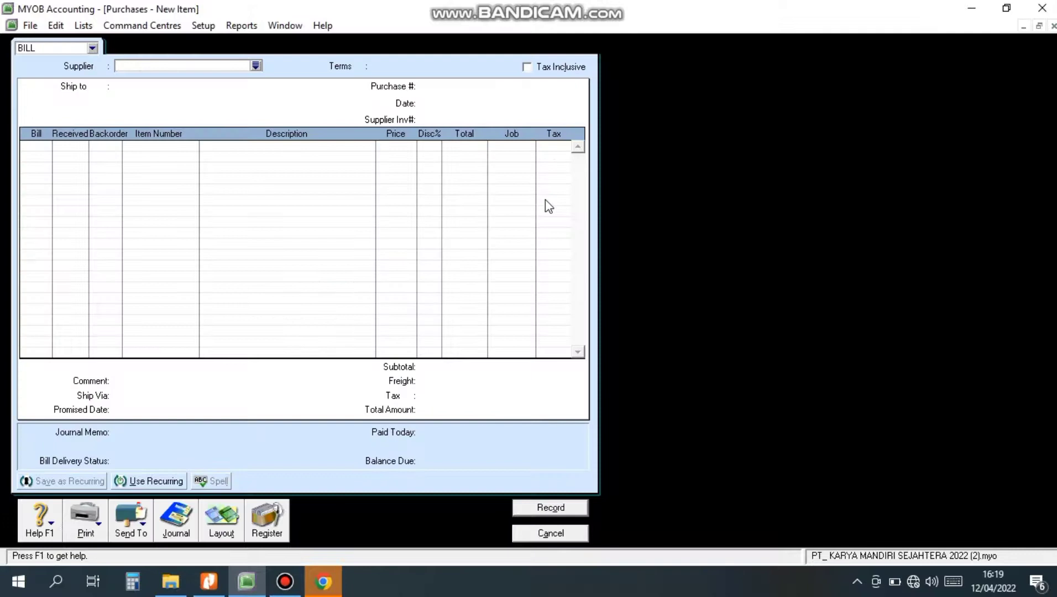
click(91, 49)
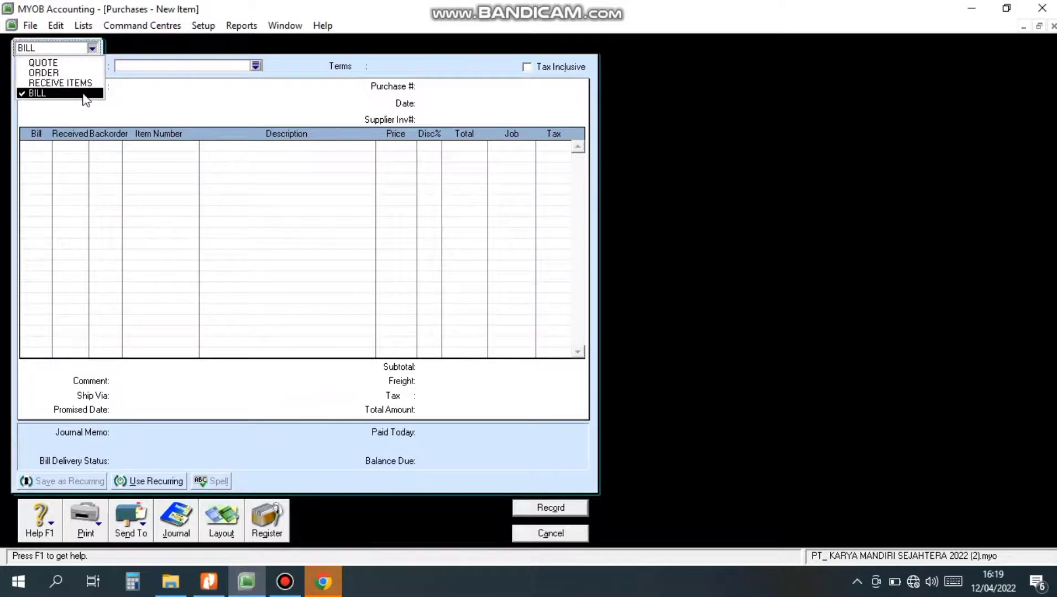
click(84, 95)
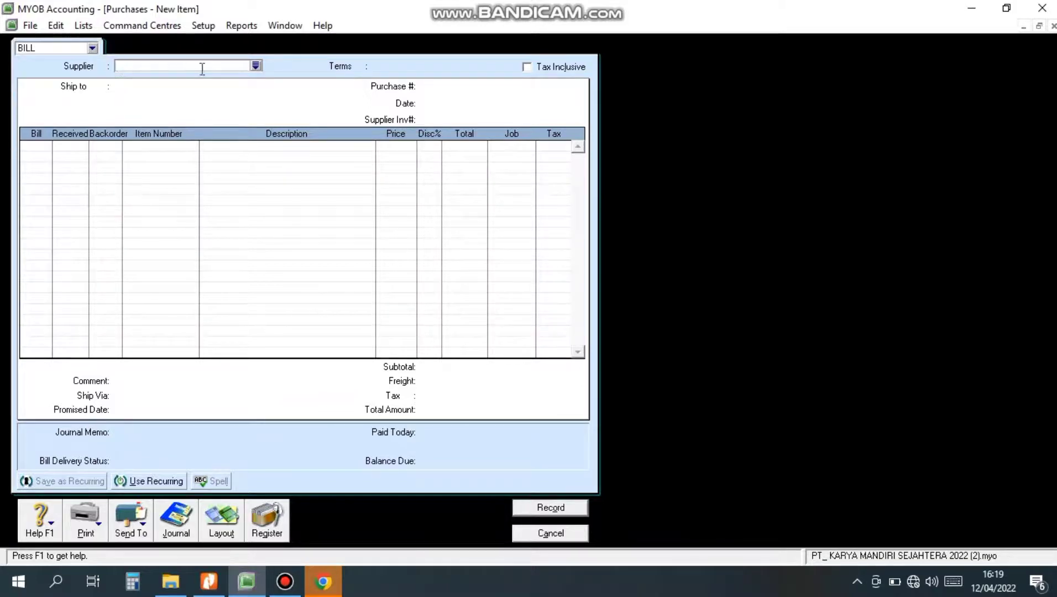
Choose PT TECH as the supplier of the new bill
click(256, 66)
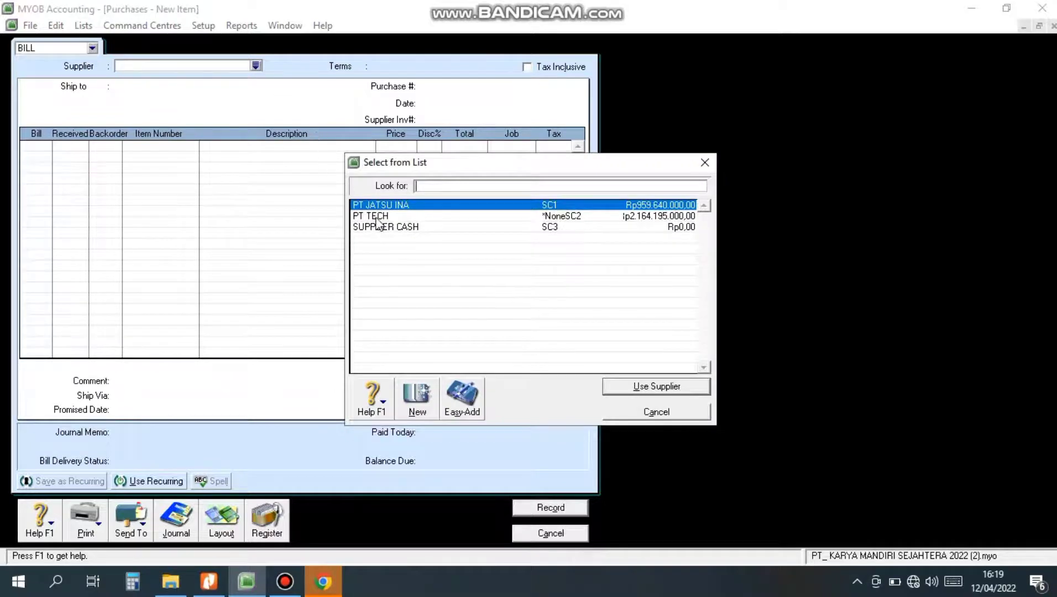
text(PT TECH)
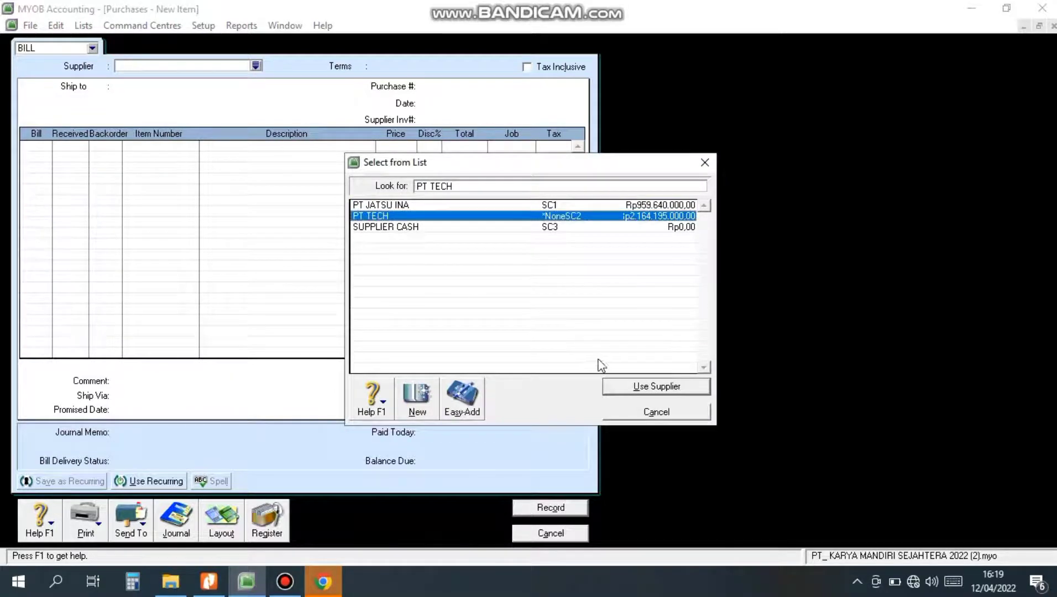
click(622, 387)
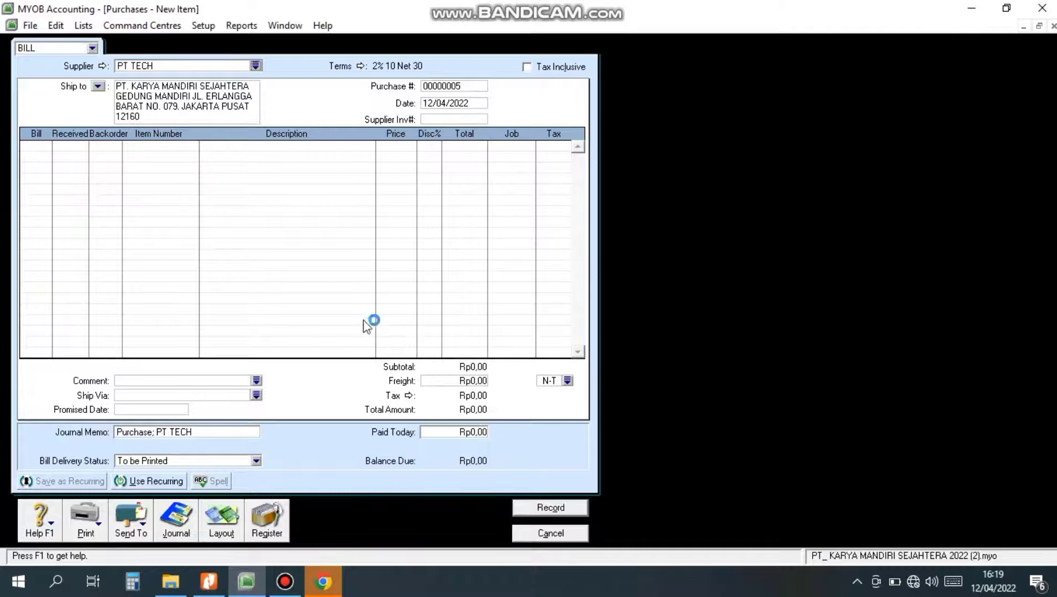
Check the Bukti 20 number and date in the PDF, then set the purchase number to 056/2009 and date to 19/12/2009
click(208, 581)
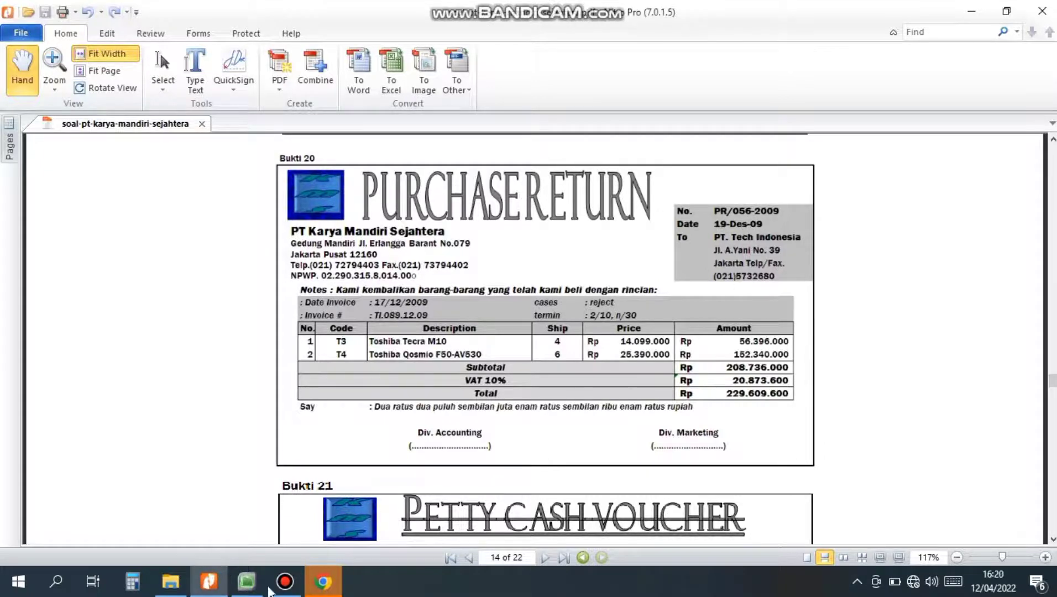
click(246, 583)
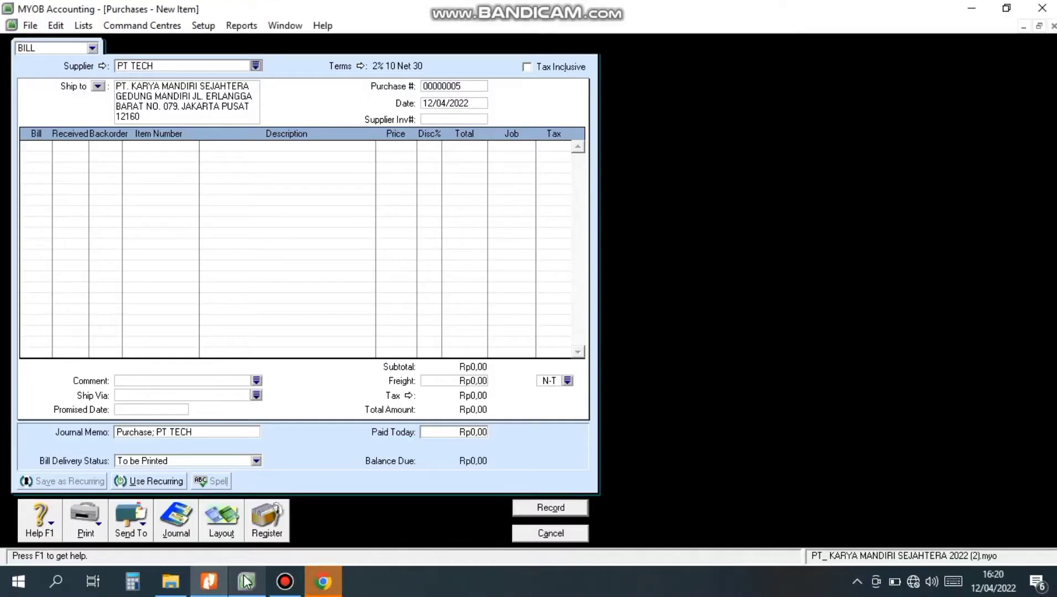
click(452, 87)
click(452, 87)
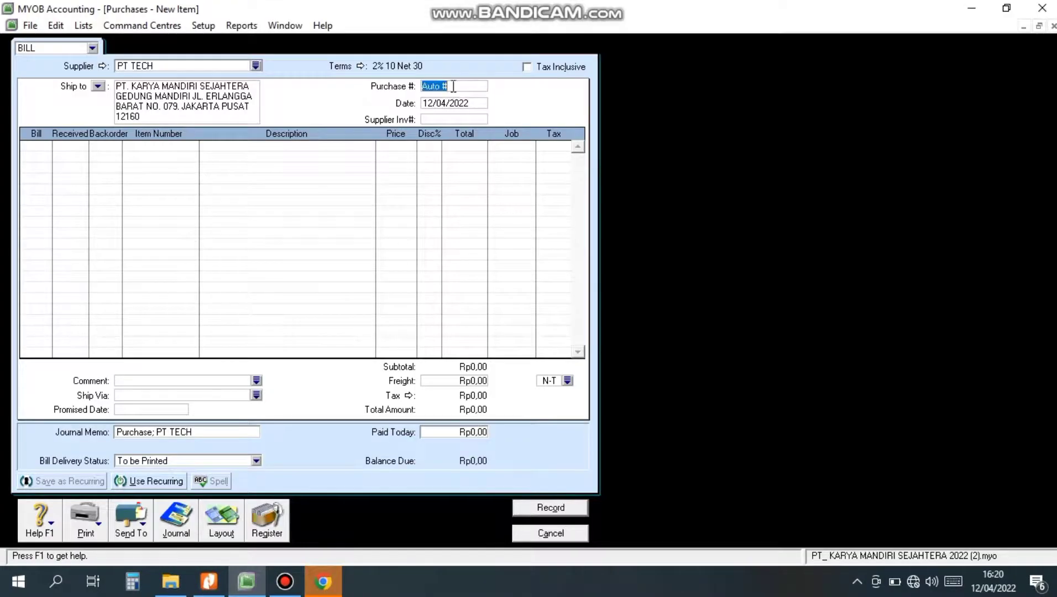
text(056/2009)
key(Tab)
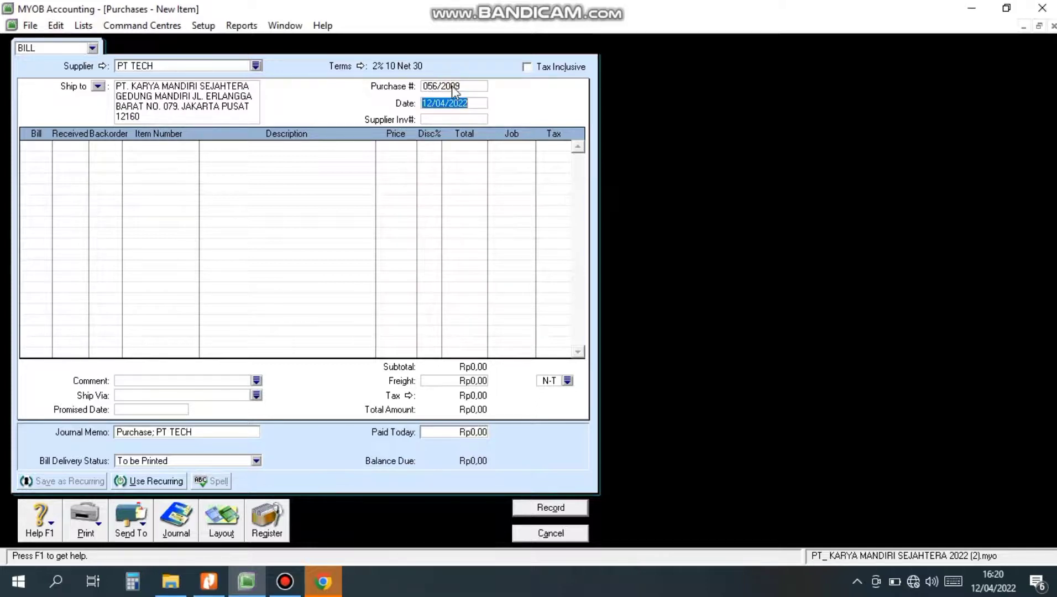
text(19)
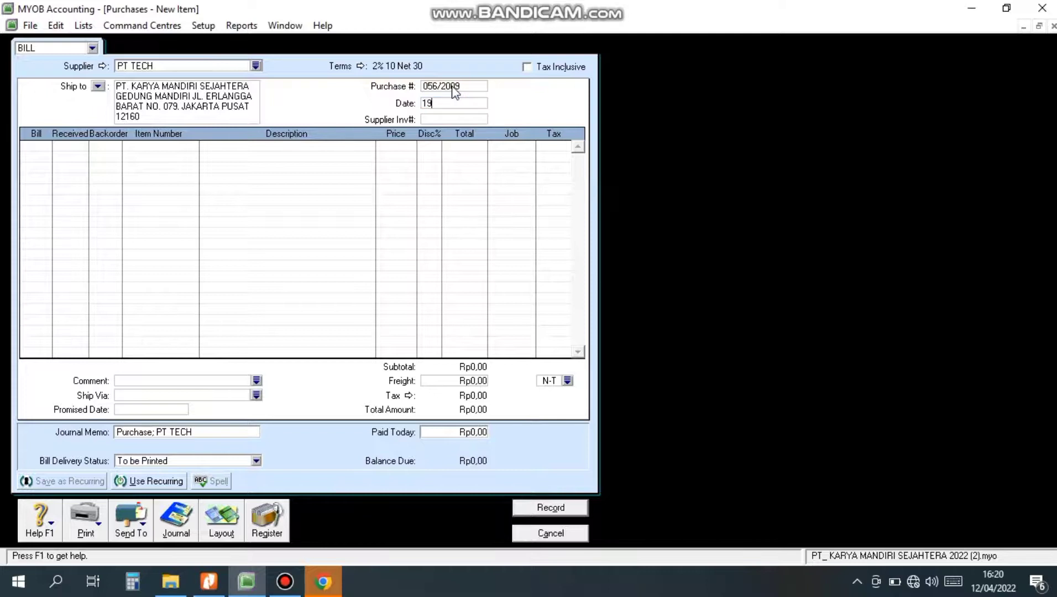
text(/12/2009)
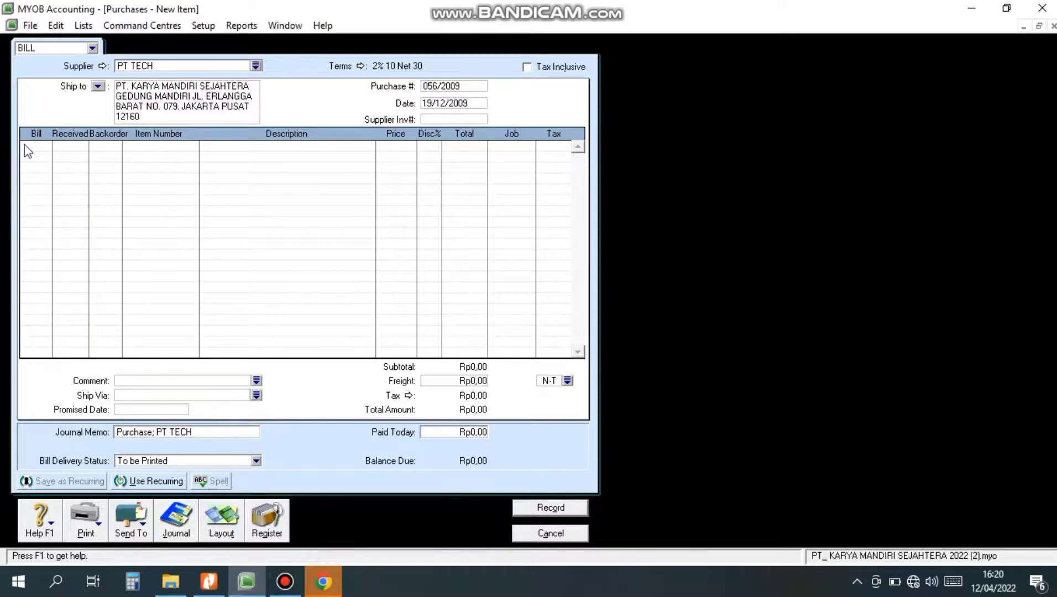
Check the returned items in the Bukti 20 PDF, then add a line for -4 units of item T03 (TOSIBA TECRA) to the MYOB bill
click(208, 582)
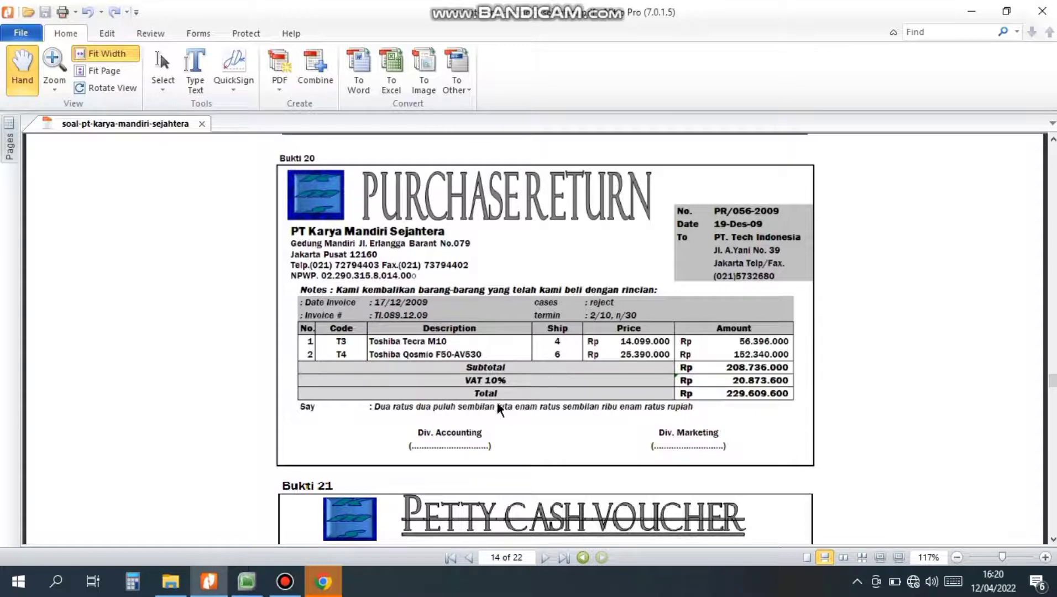
click(246, 581)
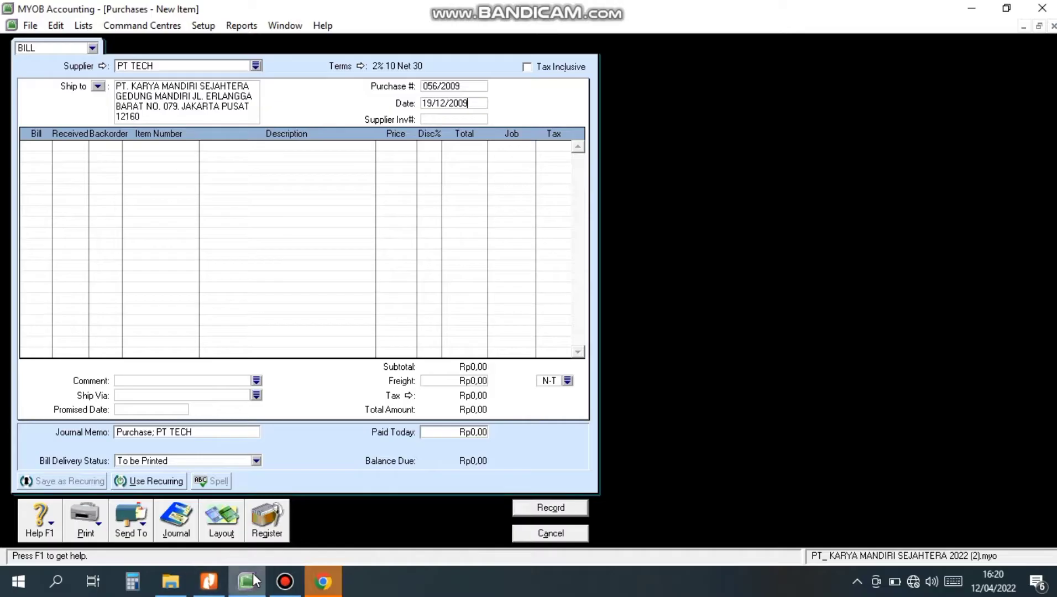
click(40, 145)
key(BackSpace)
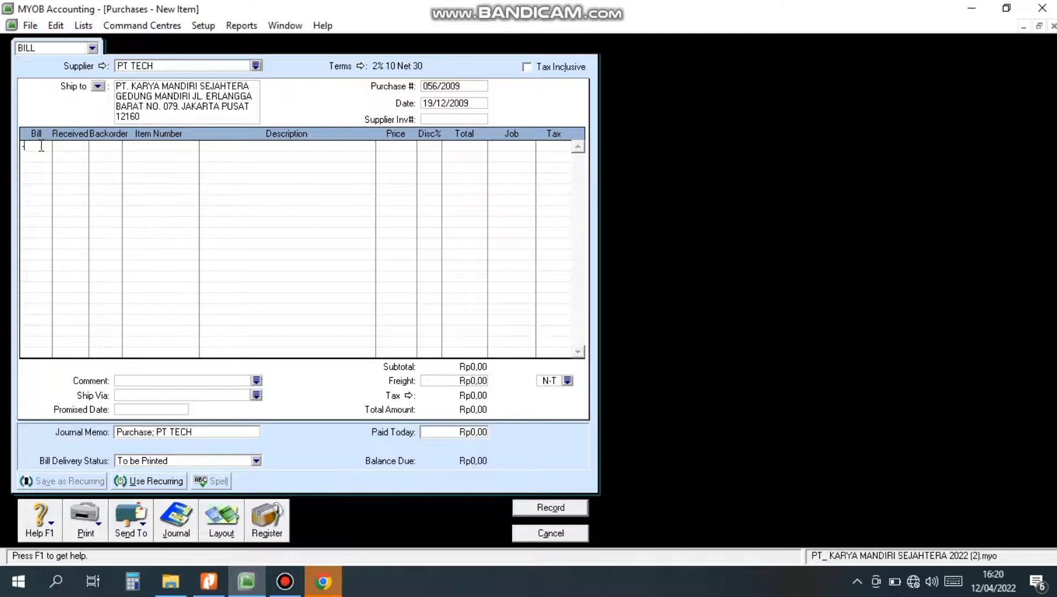
text(-4)
key(Tab)
key(Tab)
key(Tab)
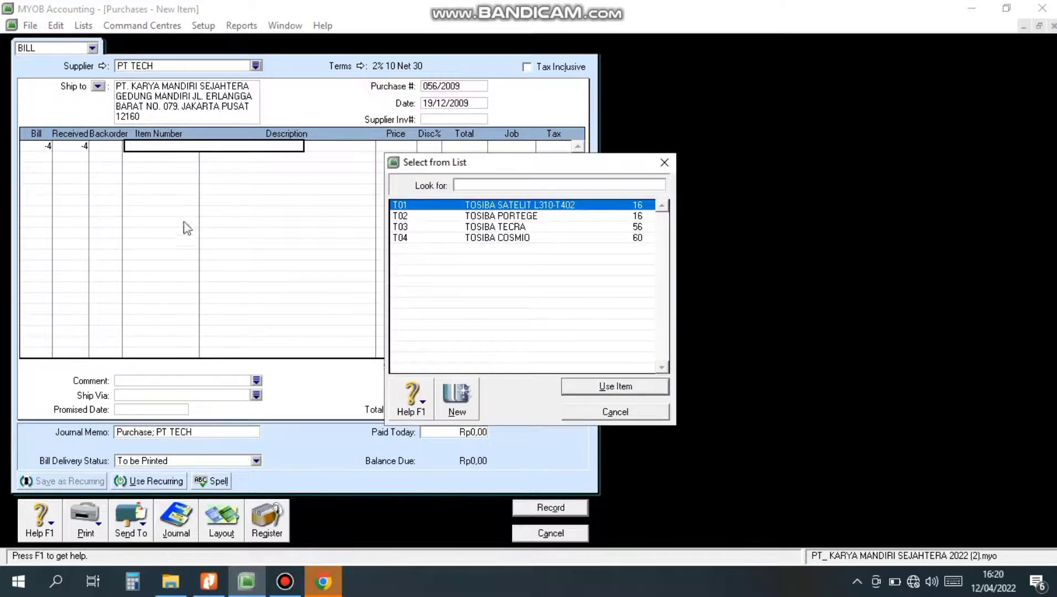
click(436, 227)
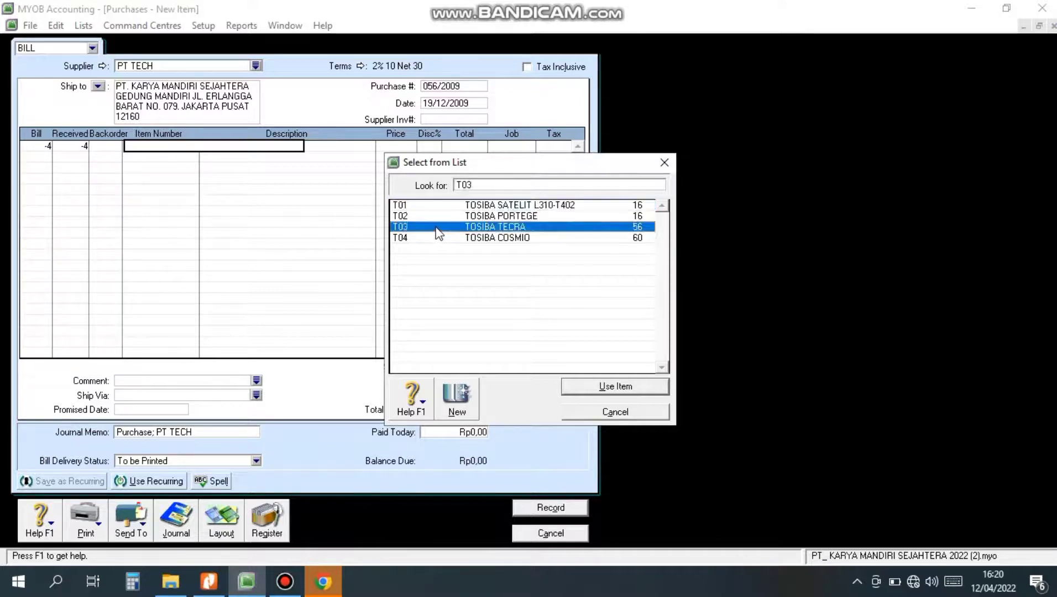
click(614, 386)
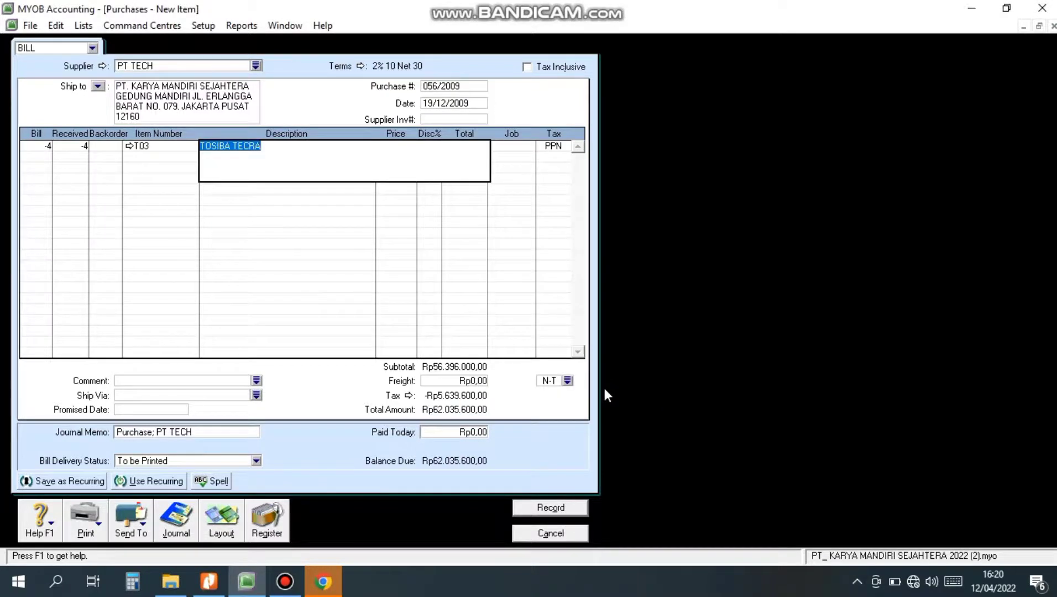
key(Tab)
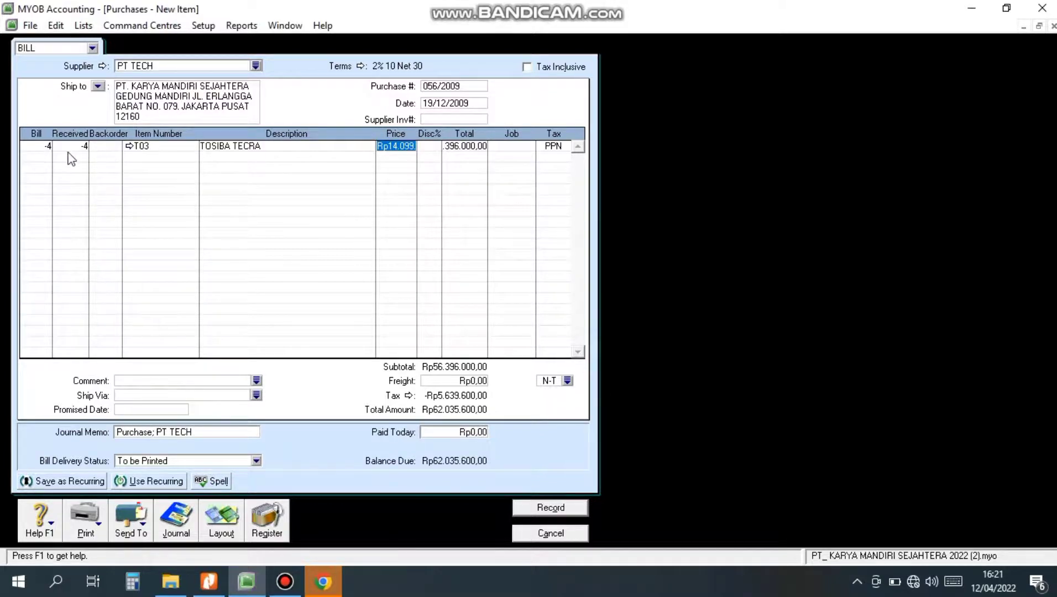
Add a second return line for -6 units of item T04 (TOSIBA COSMIO) to the bill
click(43, 157)
text(-6)
key(Tab)
key(Tab)
key(Tab)
key(Tab)
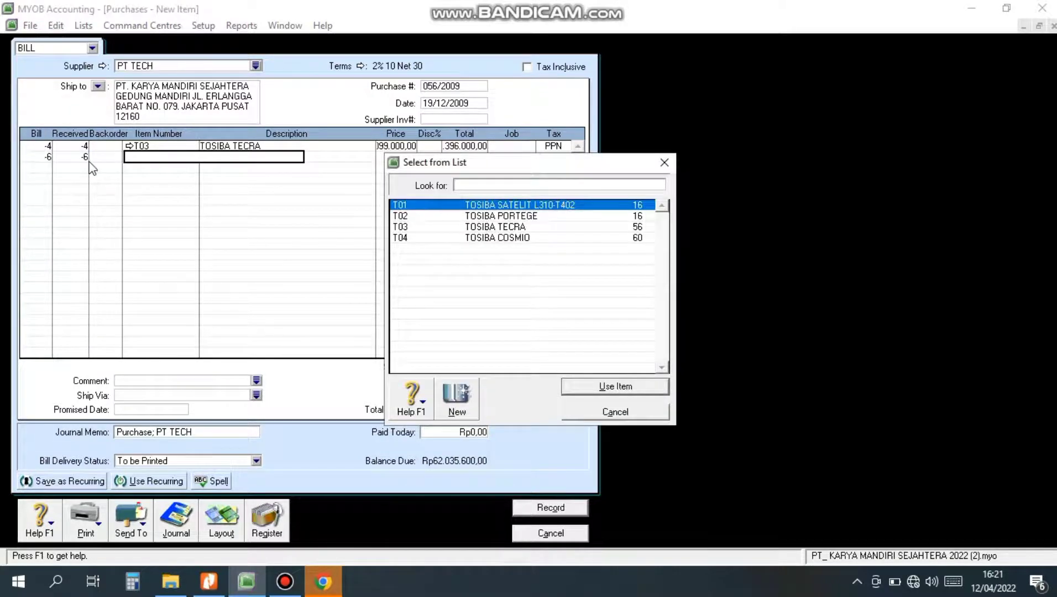
click(412, 239)
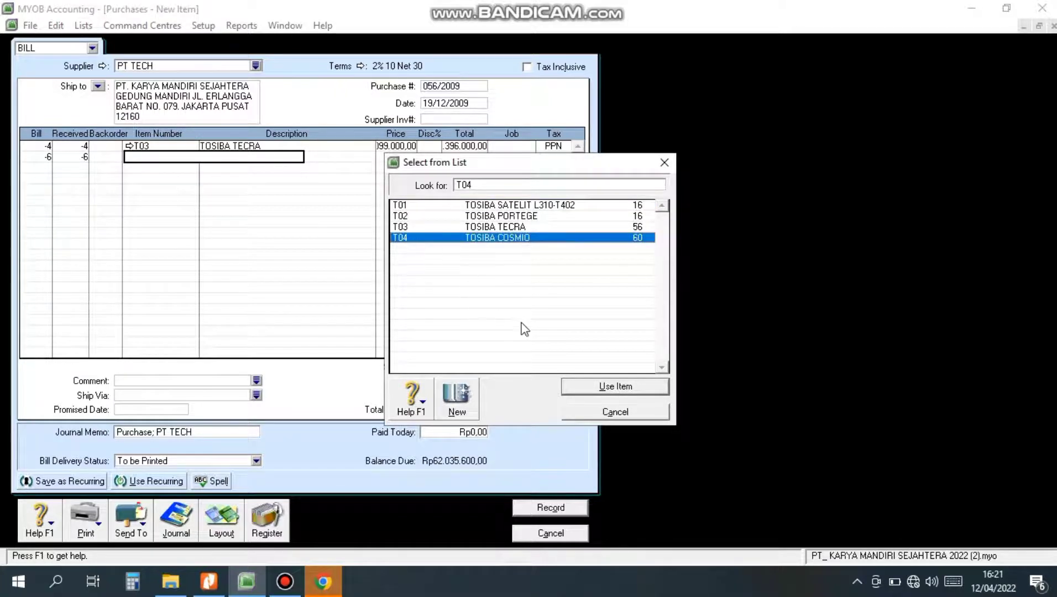
click(572, 394)
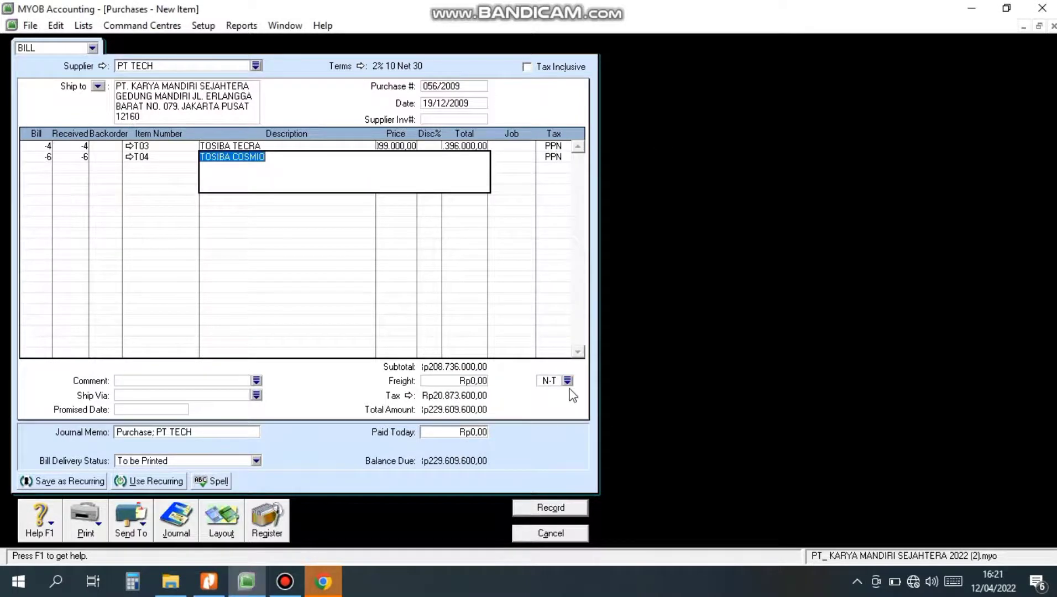
key(Tab)
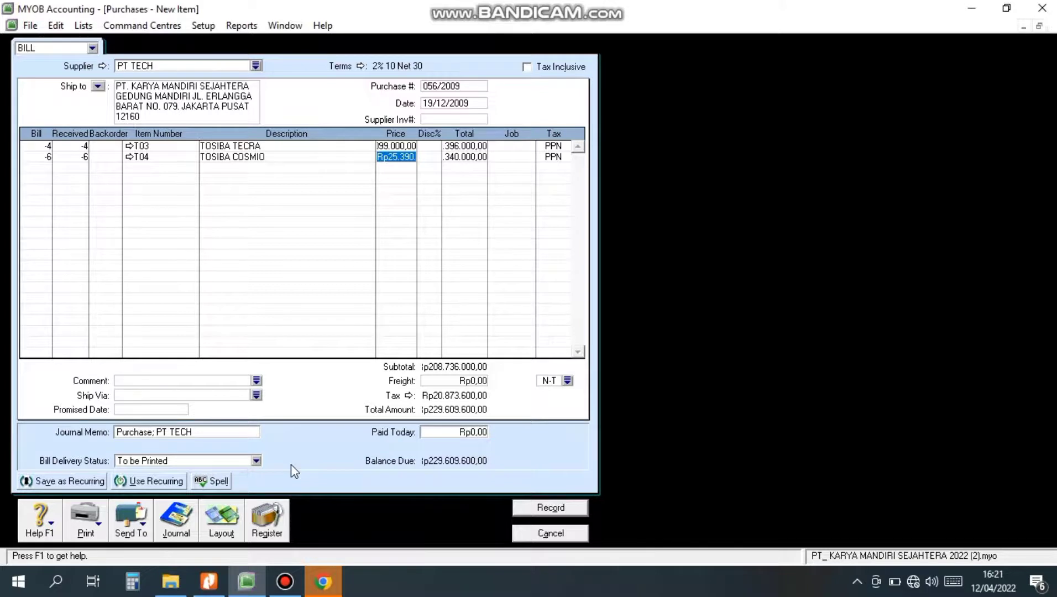
Review the journal recap of the purchase return, record the transaction and close the purchase entry window
key(ctrl+r)
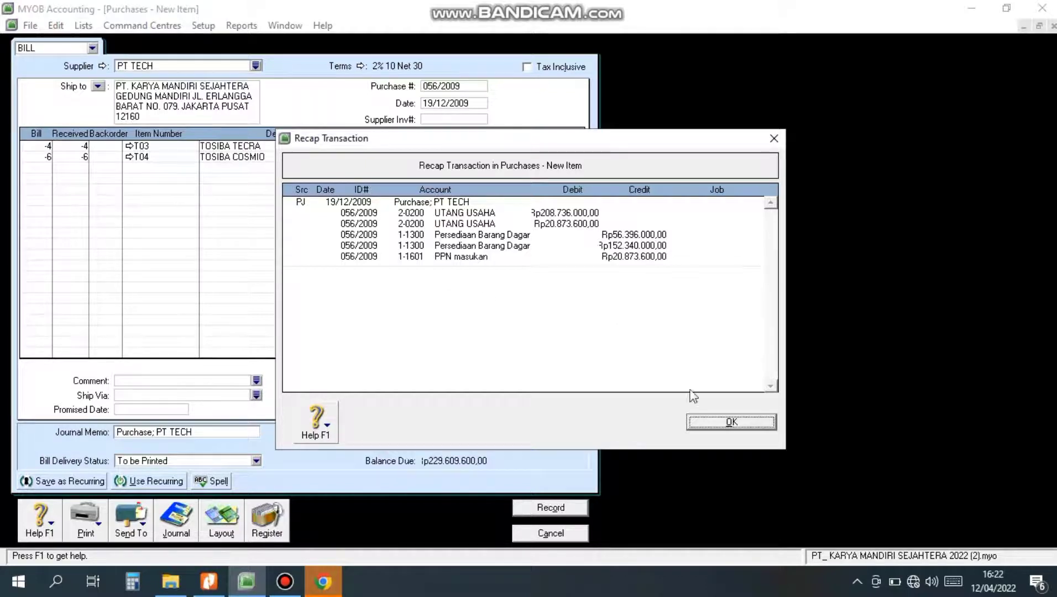
click(707, 421)
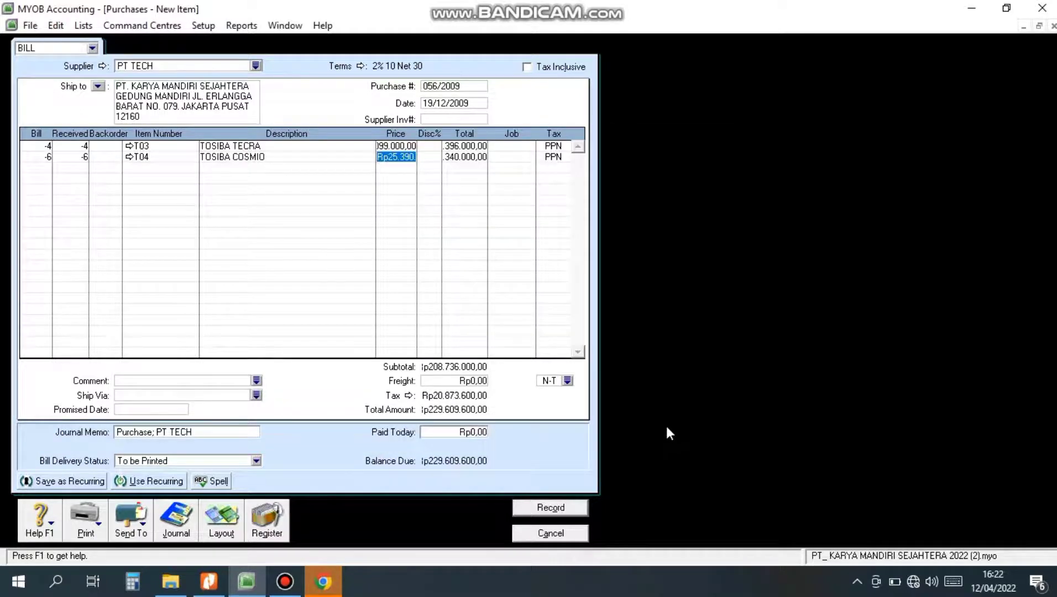
click(562, 505)
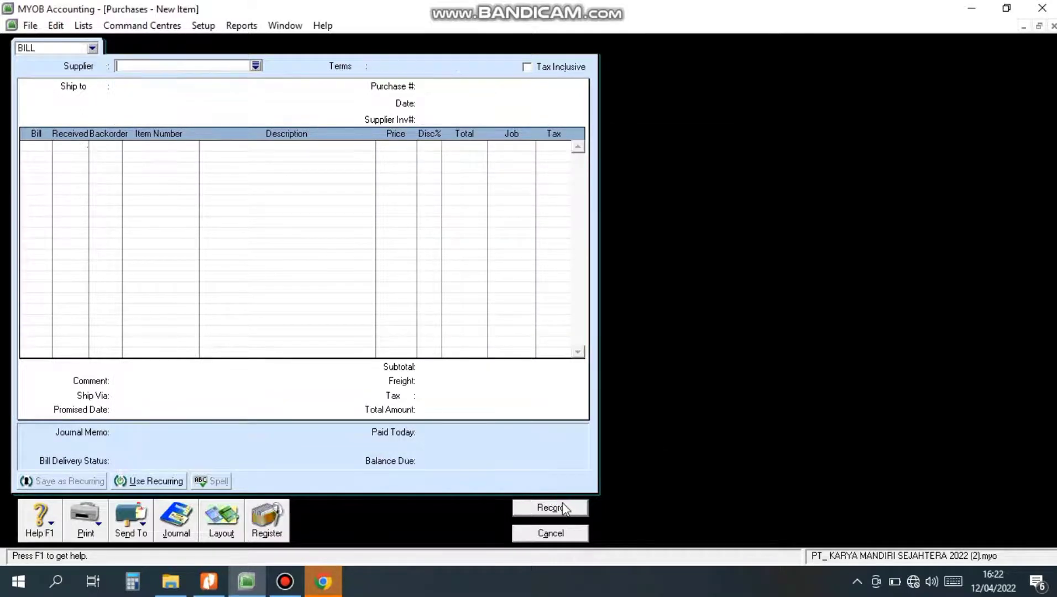
click(560, 534)
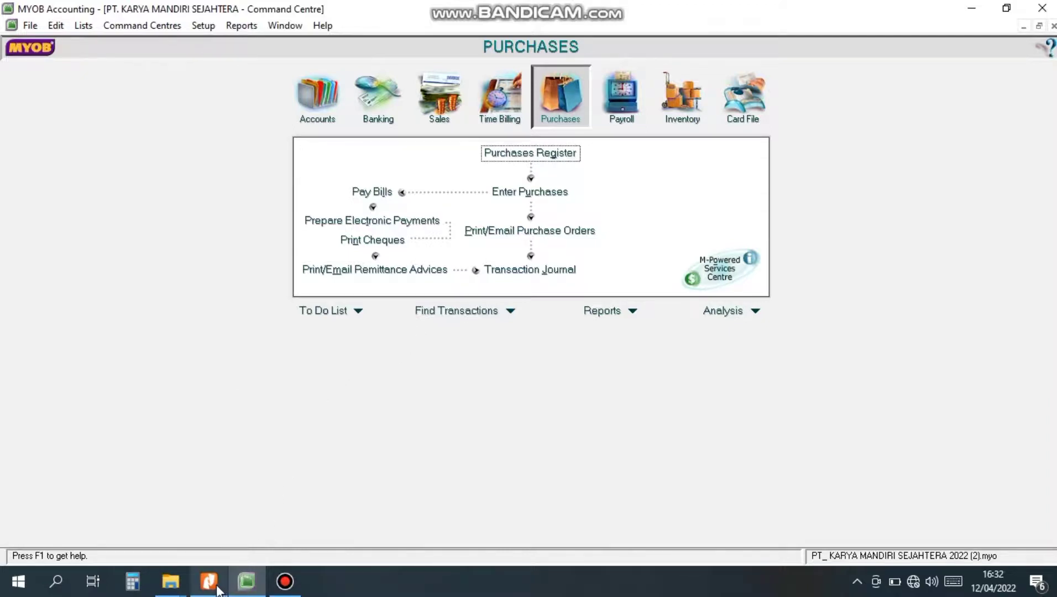
Switch to the PDF and consult the Bukti 21 petty cash voucher below the purchase return
mouse_move(208, 581)
click(227, 528)
scroll(227, 528, down, 5)
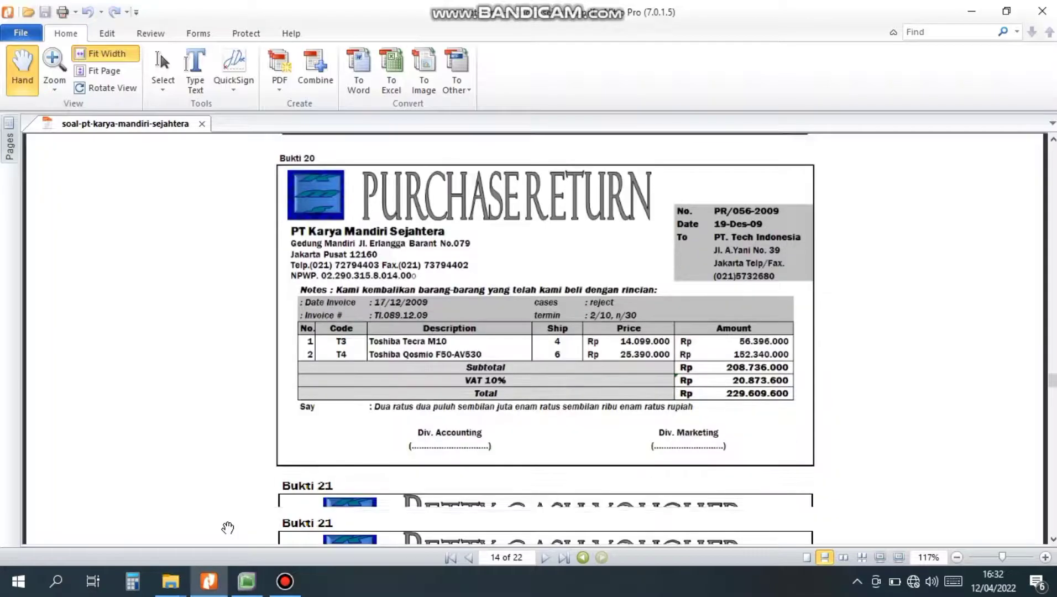
scroll(248, 513, down, 1)
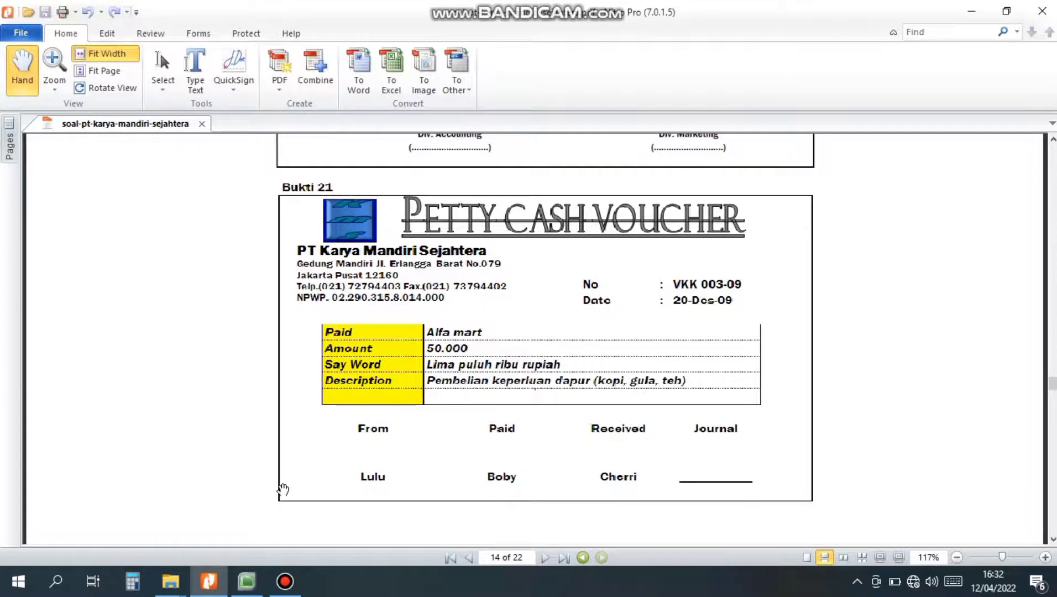
Switch to MYOB, open Spend Money from the Banking command centre and pay from account 1-1101 Kas Kecil
click(248, 581)
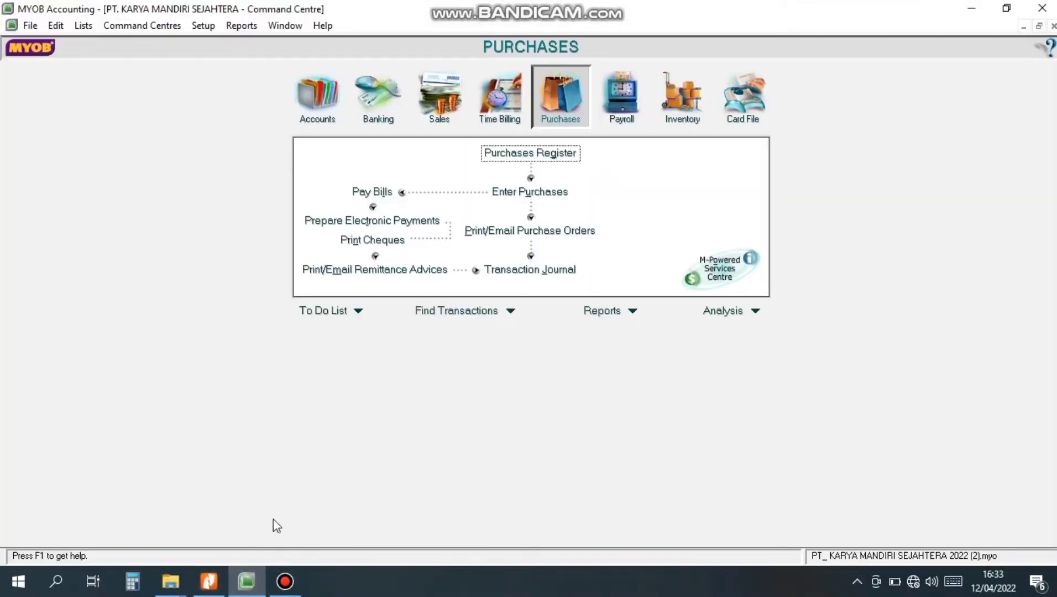
click(381, 104)
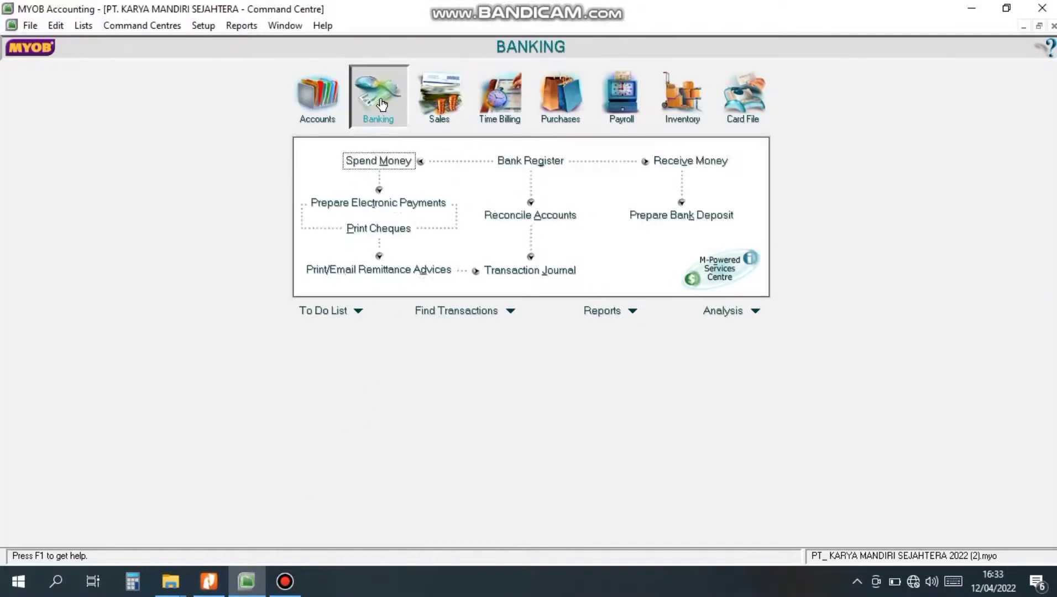
click(379, 165)
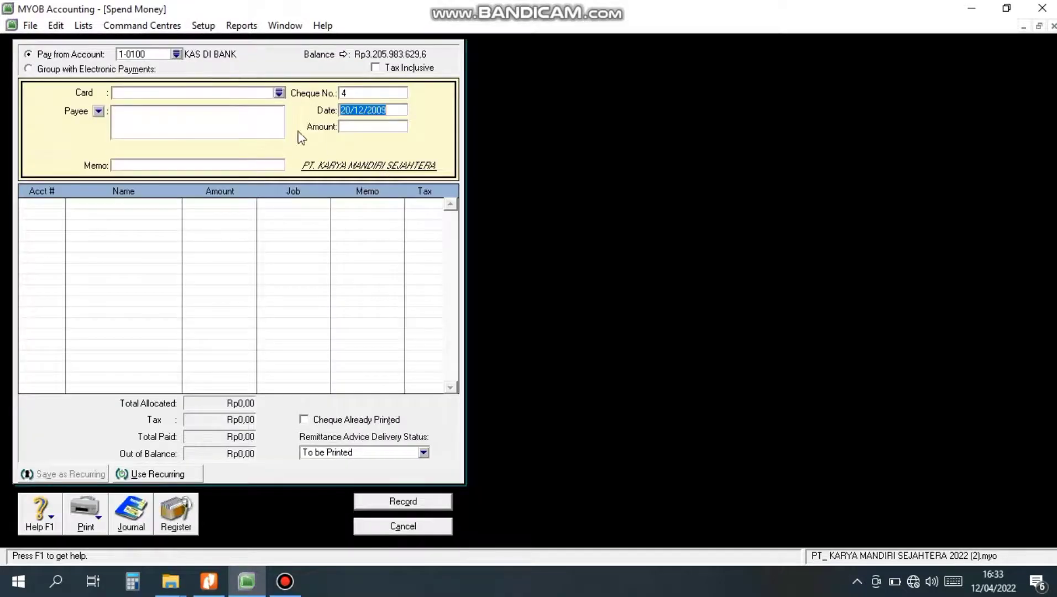
click(175, 54)
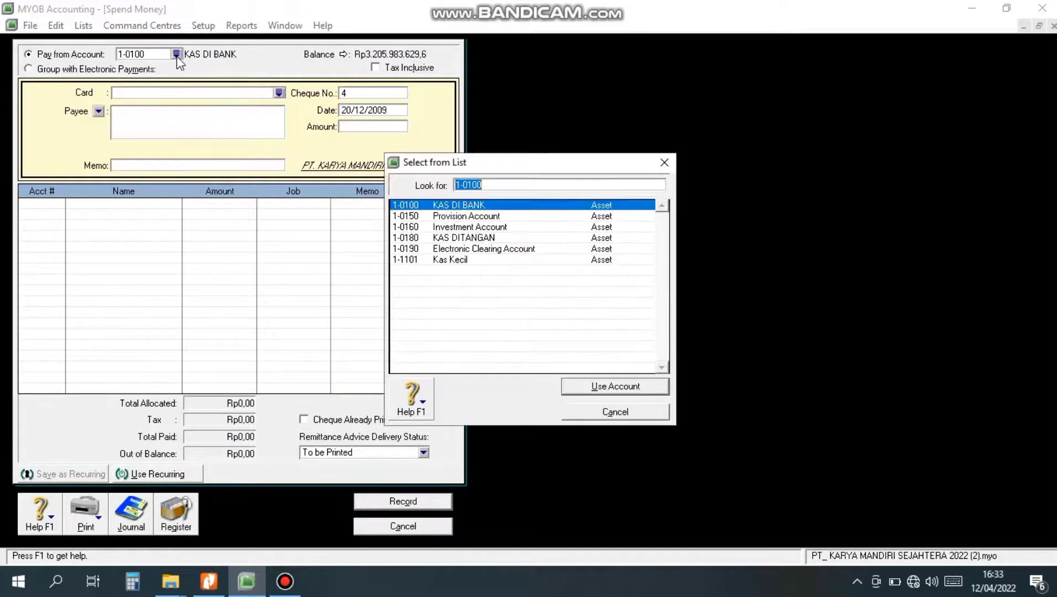
click(469, 260)
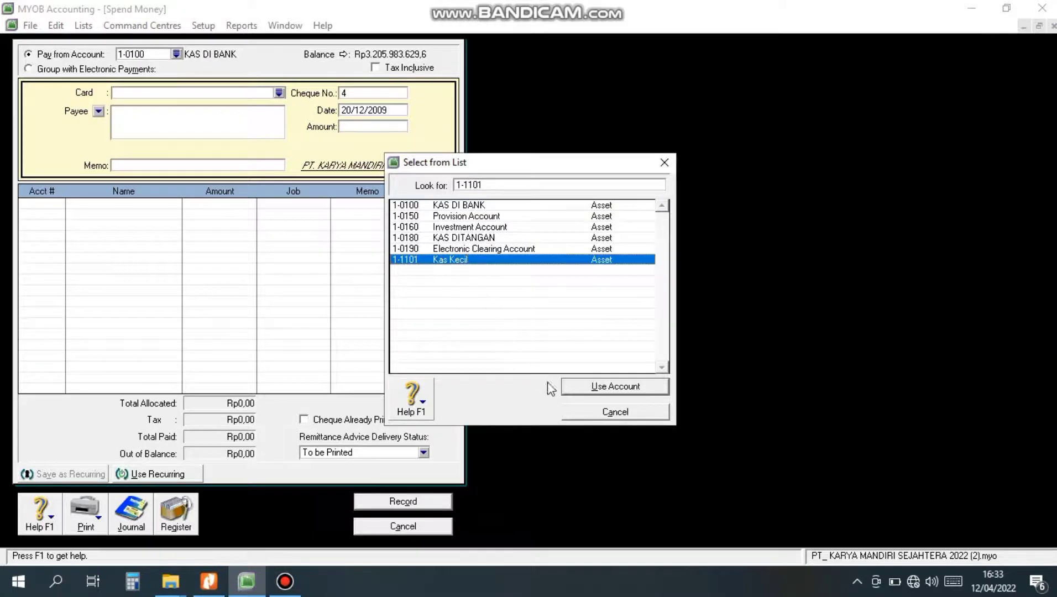
click(572, 390)
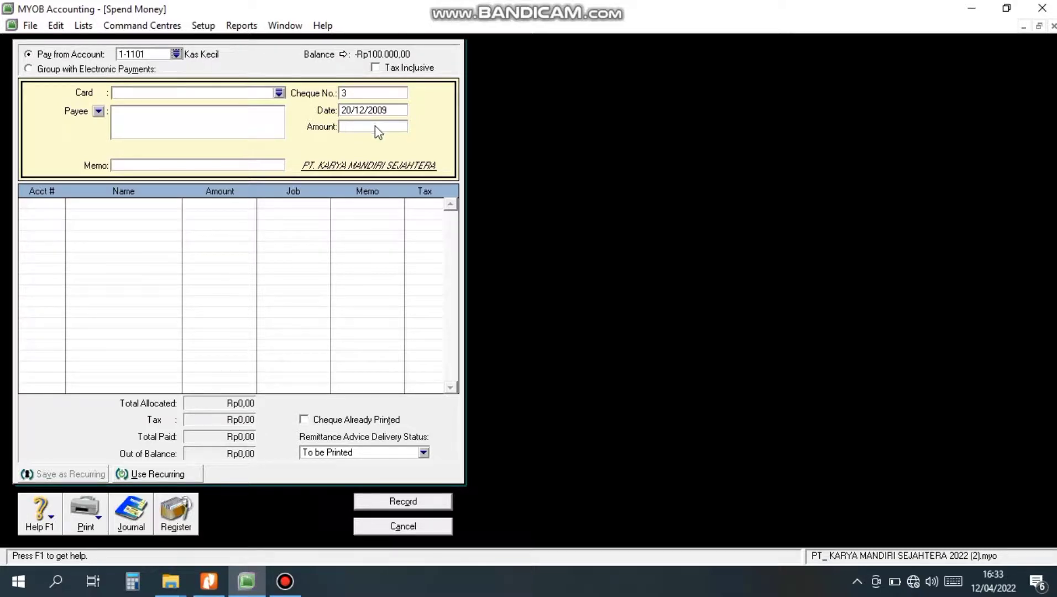
Check the Bukti 21 voucher in the PDF, then set the cheque number to 003-09, date to 20/12/2009 and amount to 50000
click(208, 581)
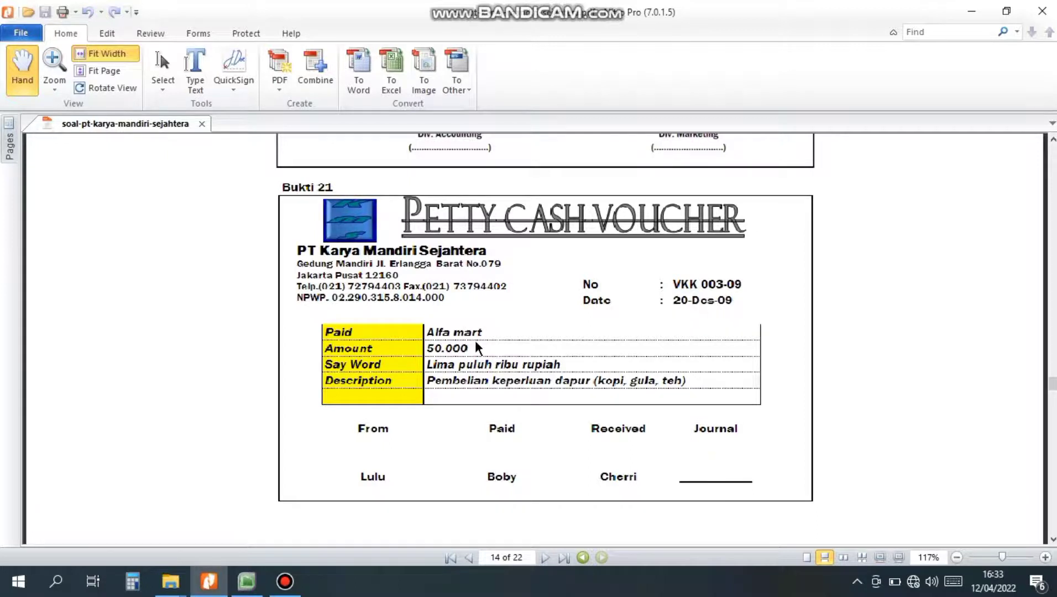
click(254, 582)
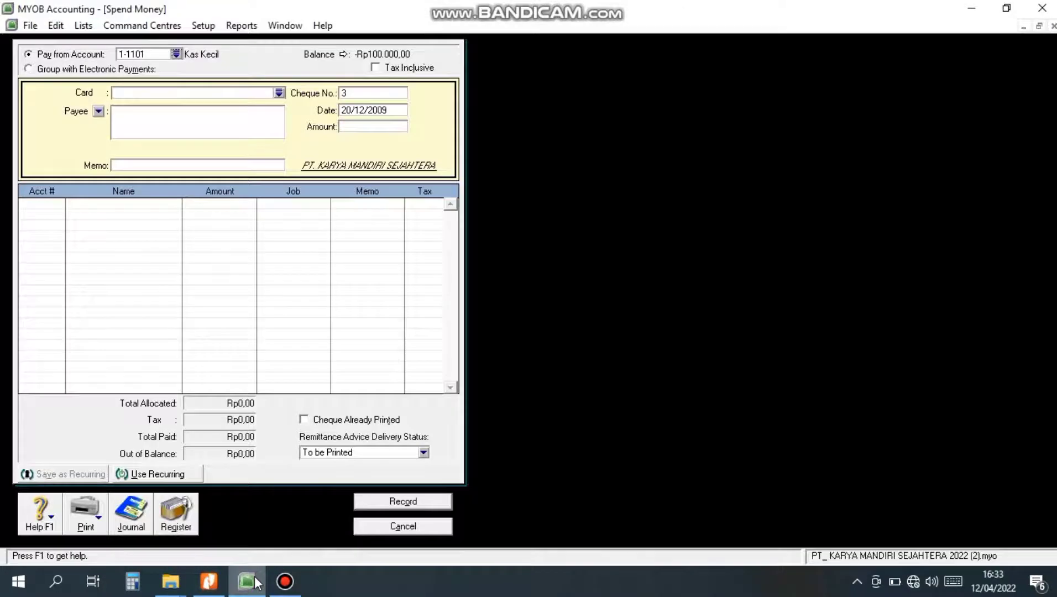
click(381, 97)
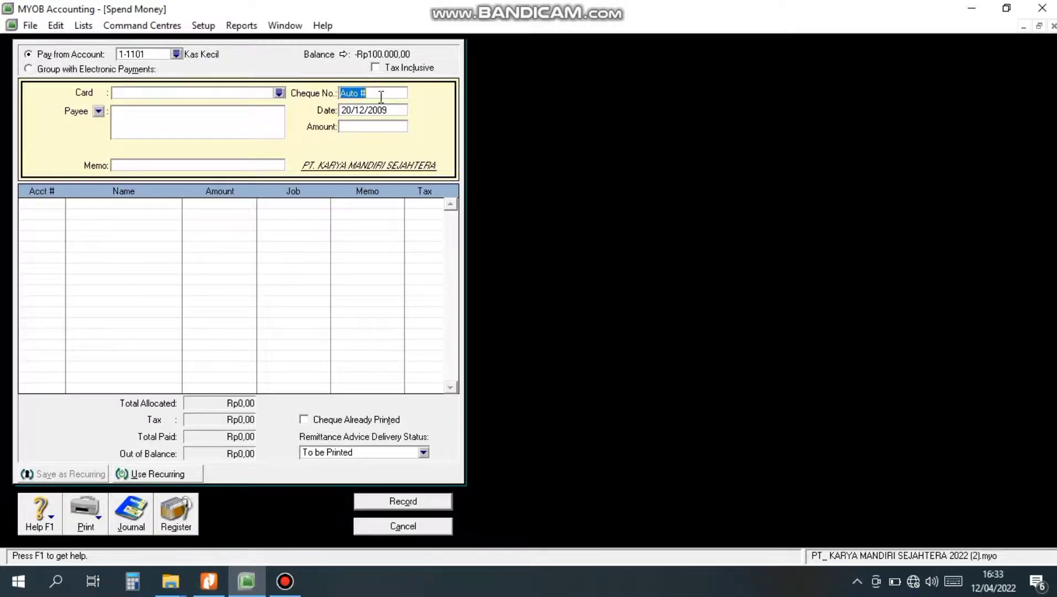
text(003-)
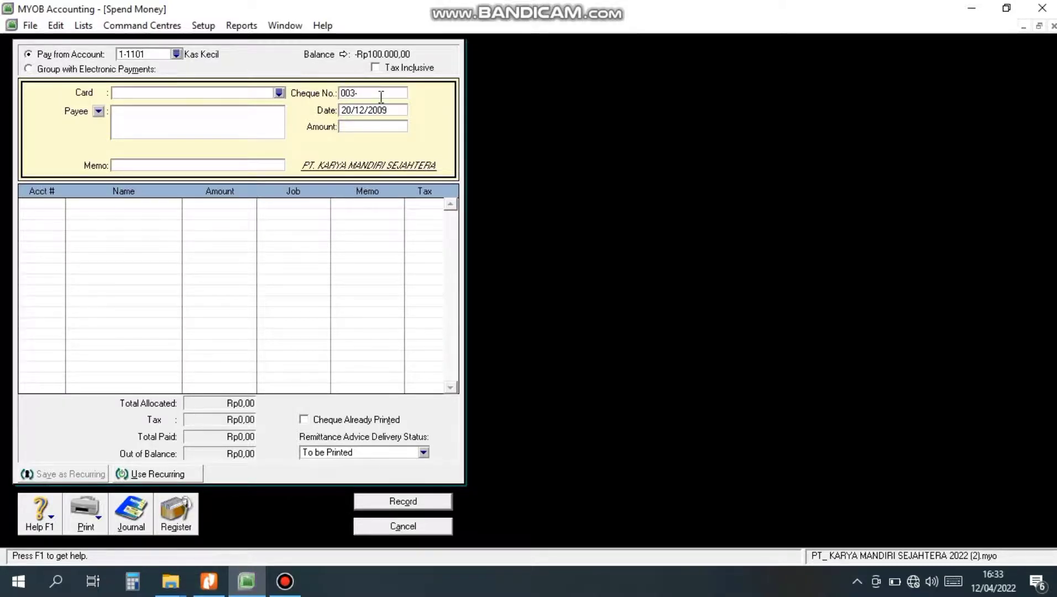
text(09)
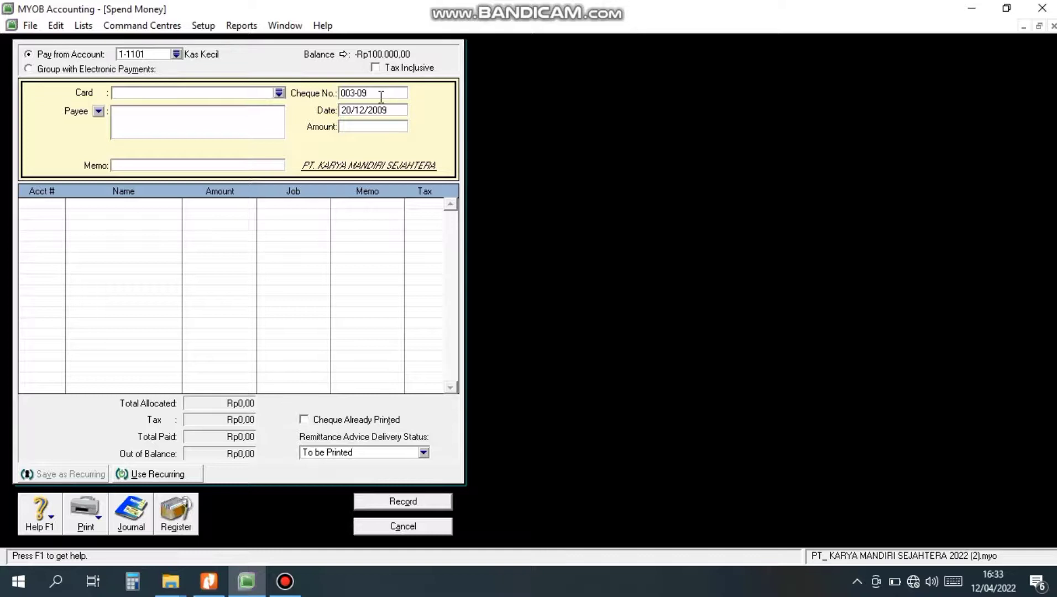
key(Tab)
text(20/12/2009)
key(Tab)
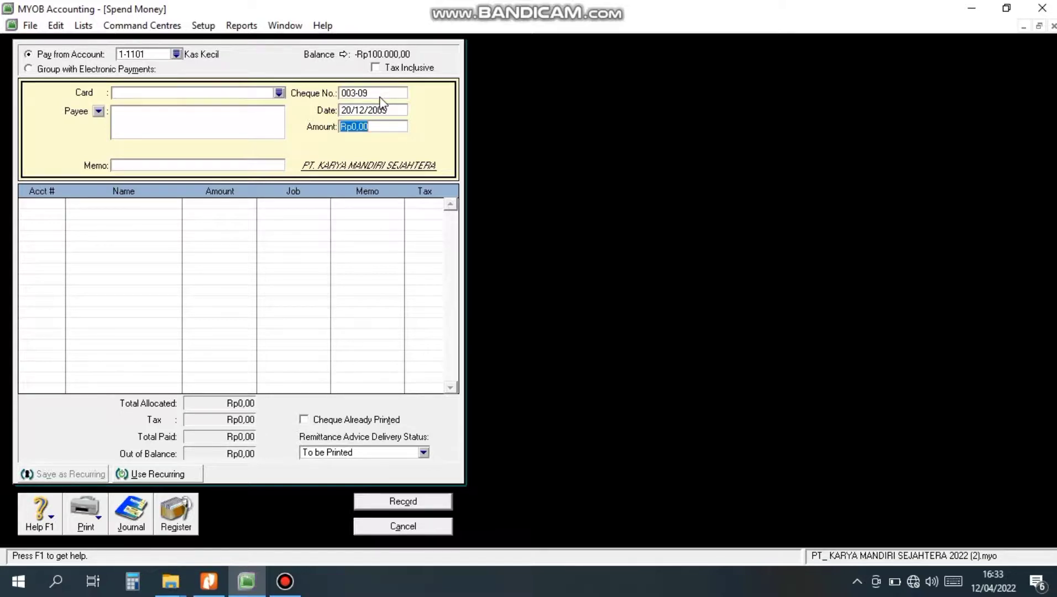
text(50000)
key(Tab)
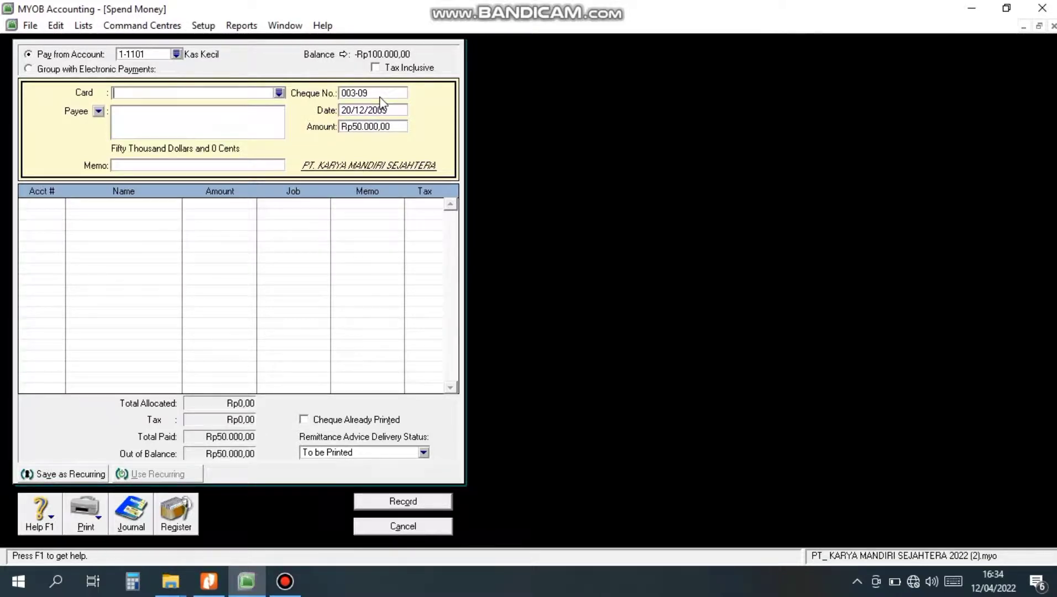
Enter the payment memo PEMBELIAN KEPERLUAN DAPUR
click(186, 164)
text(p)
key(BackSpace)
key(Tab)
text(p)
key(BackSpace)
click(187, 164)
text(PEMBELIAN )
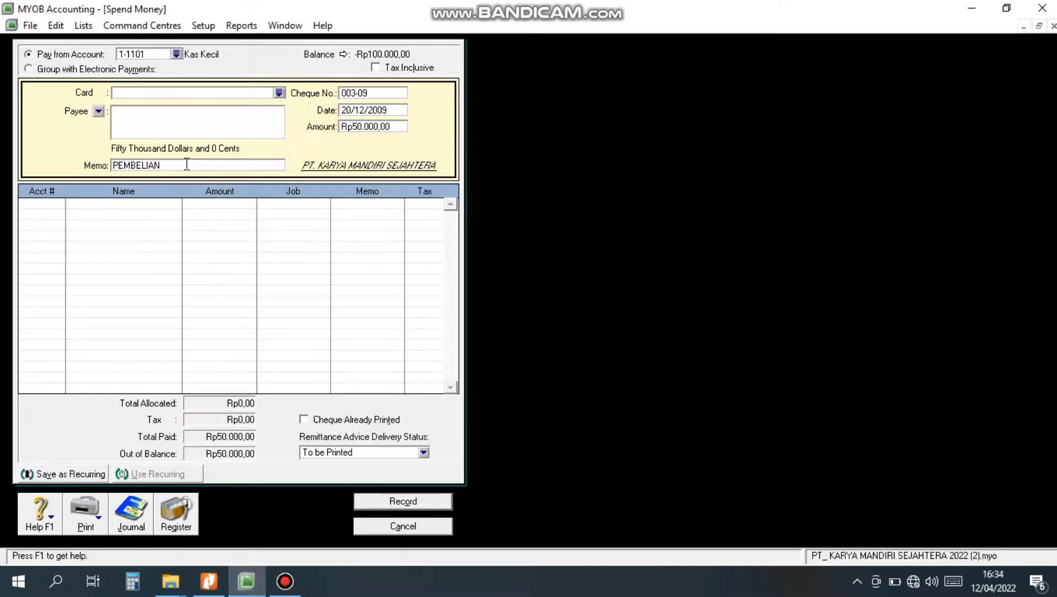
text(KEPERLUAN DAPUR)
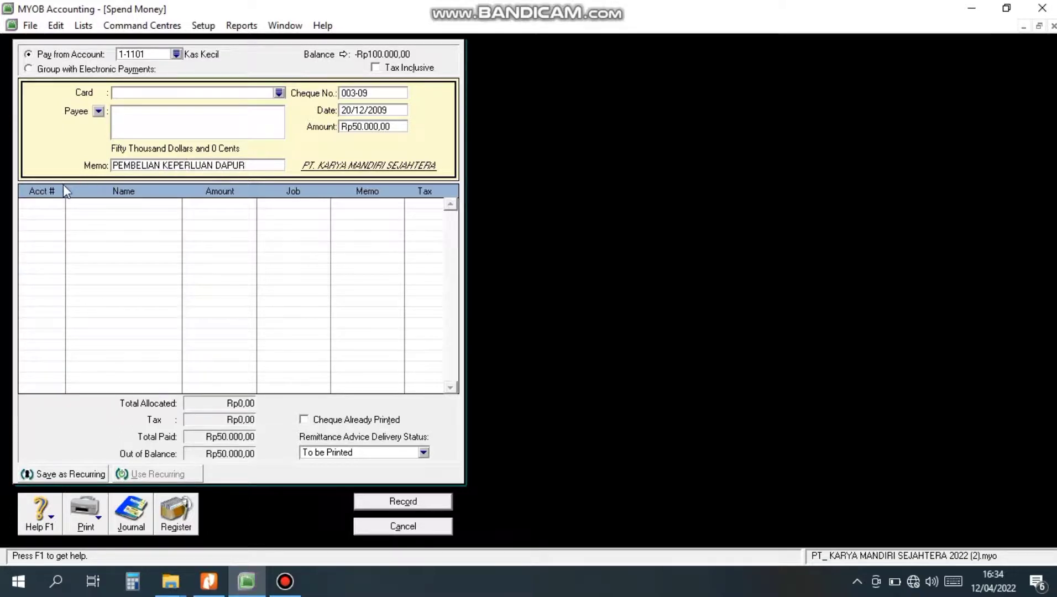
Allocate the Bukti 21 payment to account 6-2700 Beban Keperluan Rumah
click(60, 206)
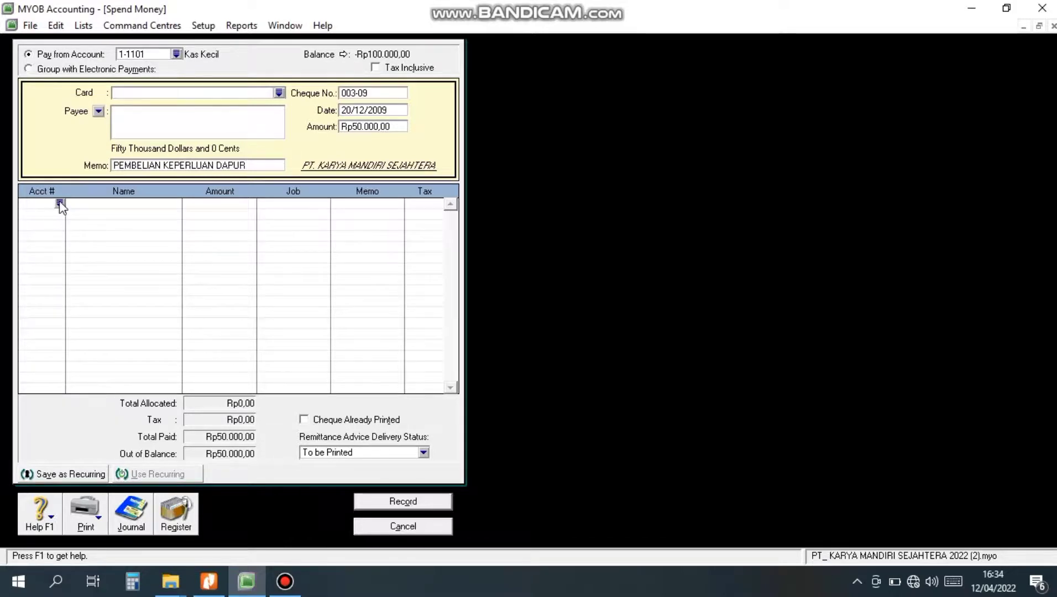
text(6-)
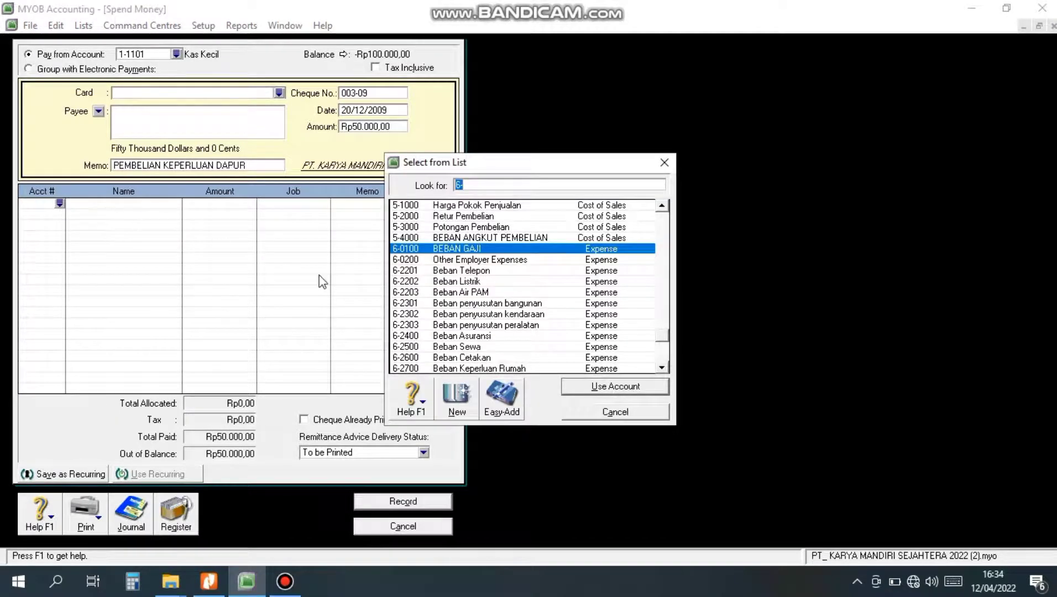
click(482, 369)
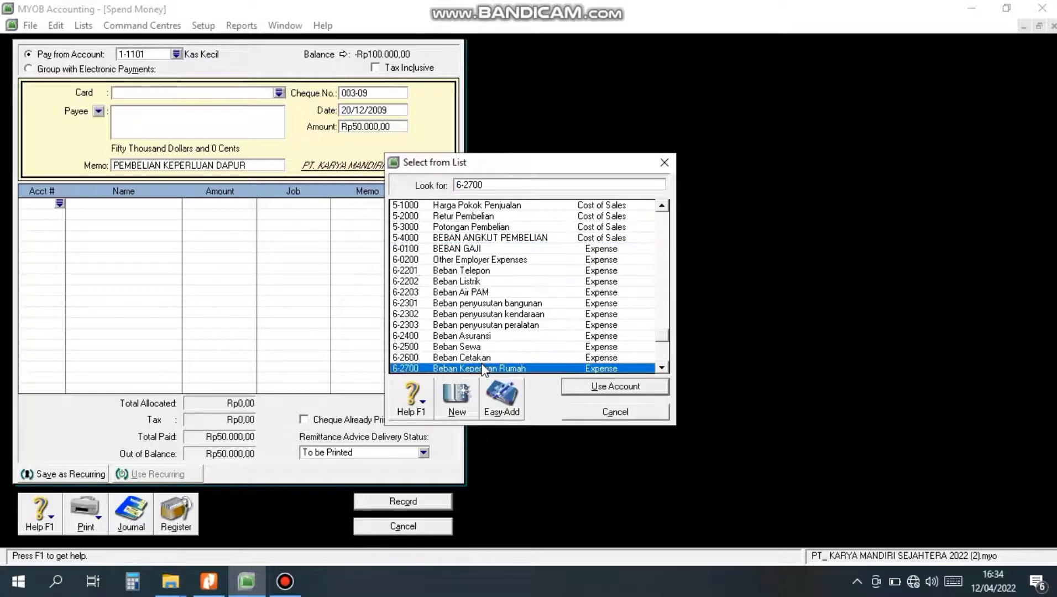
click(577, 387)
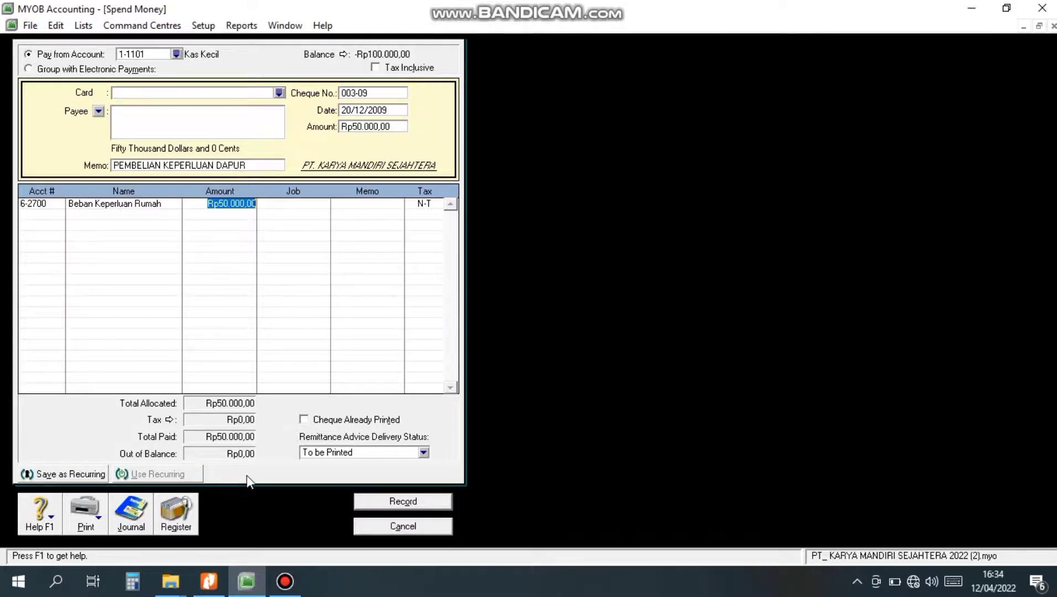
Review the recap of the petty cash transaction, record the payment and close Spend Money
key(ctrl+r)
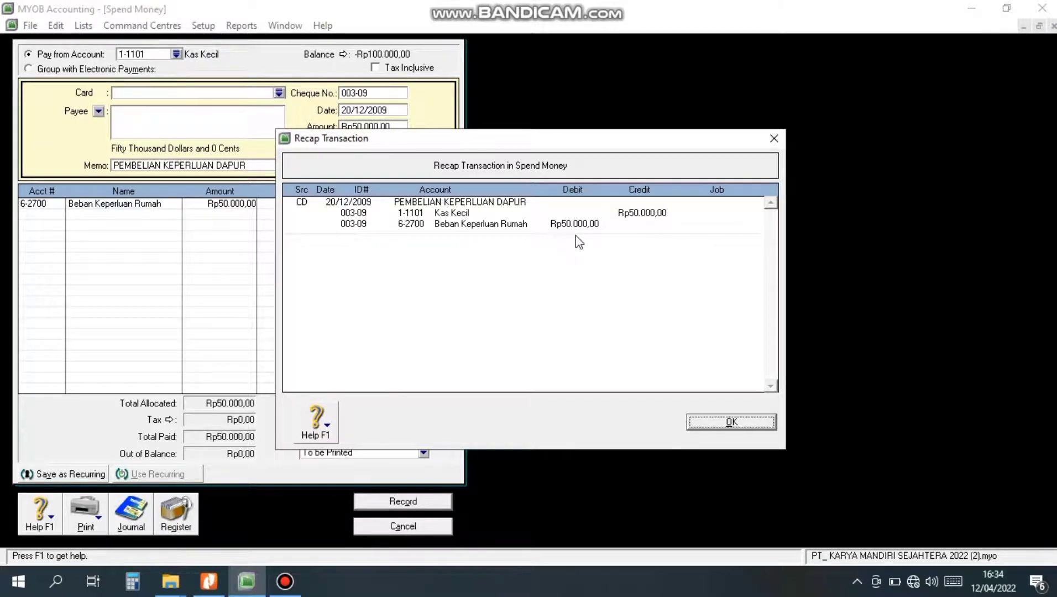
click(708, 424)
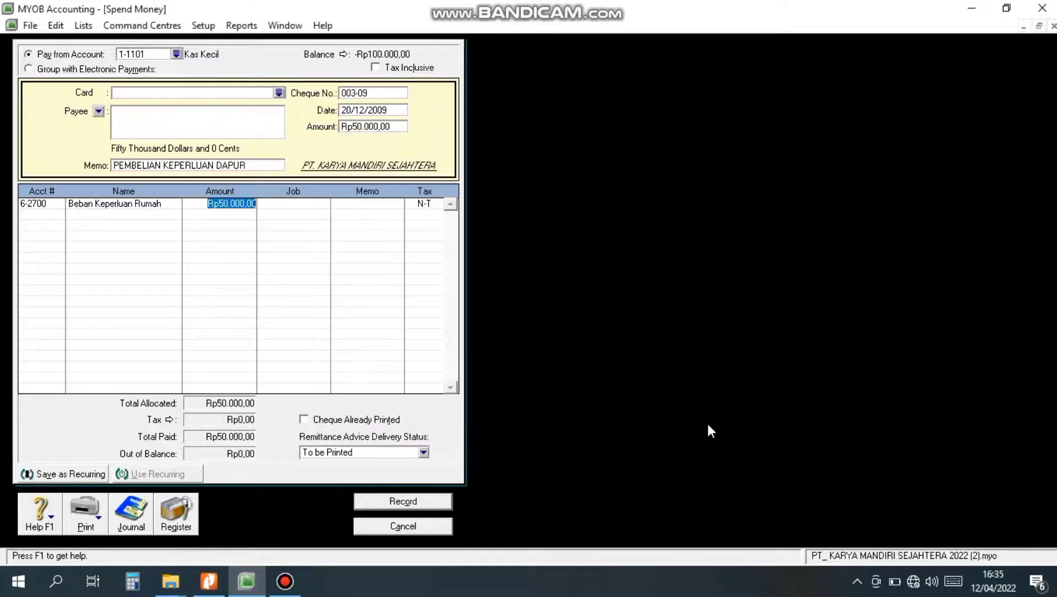
click(416, 501)
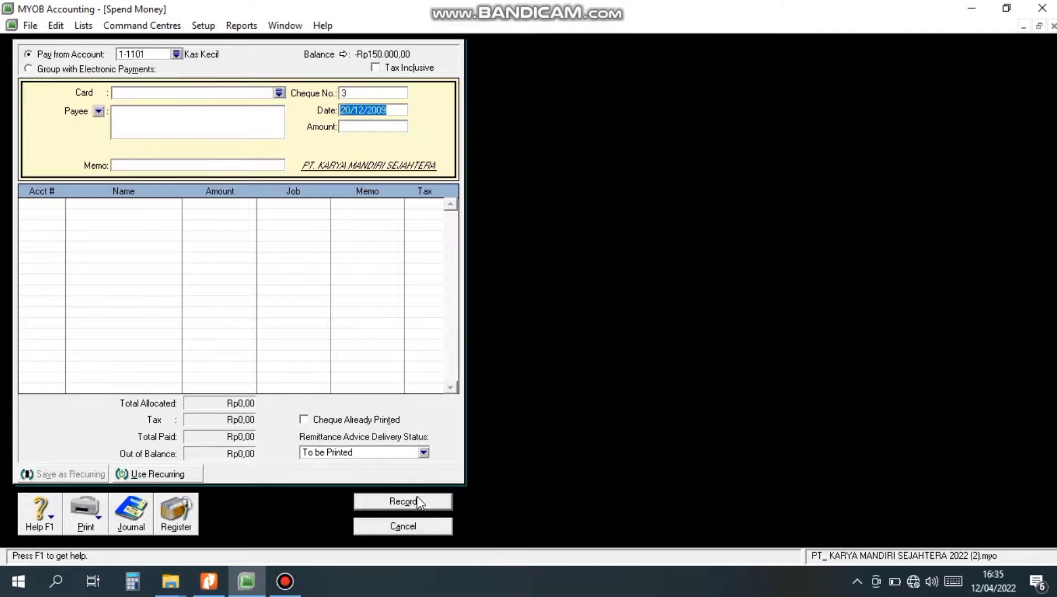
click(404, 527)
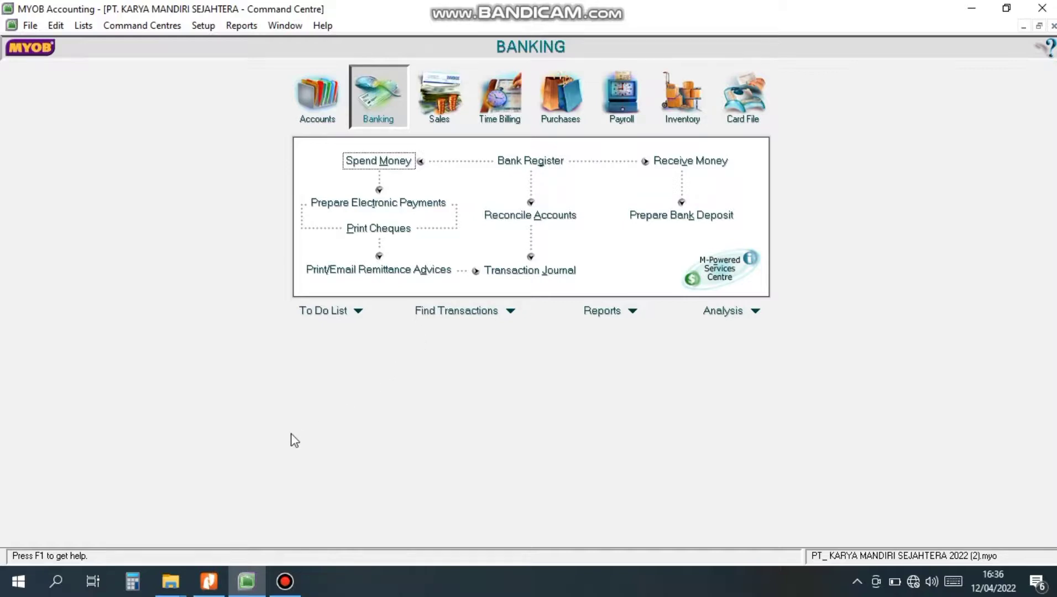
Switch to the PDF and consult the Bukti 22 cash disbursement on the page after the petty cash voucher
click(217, 583)
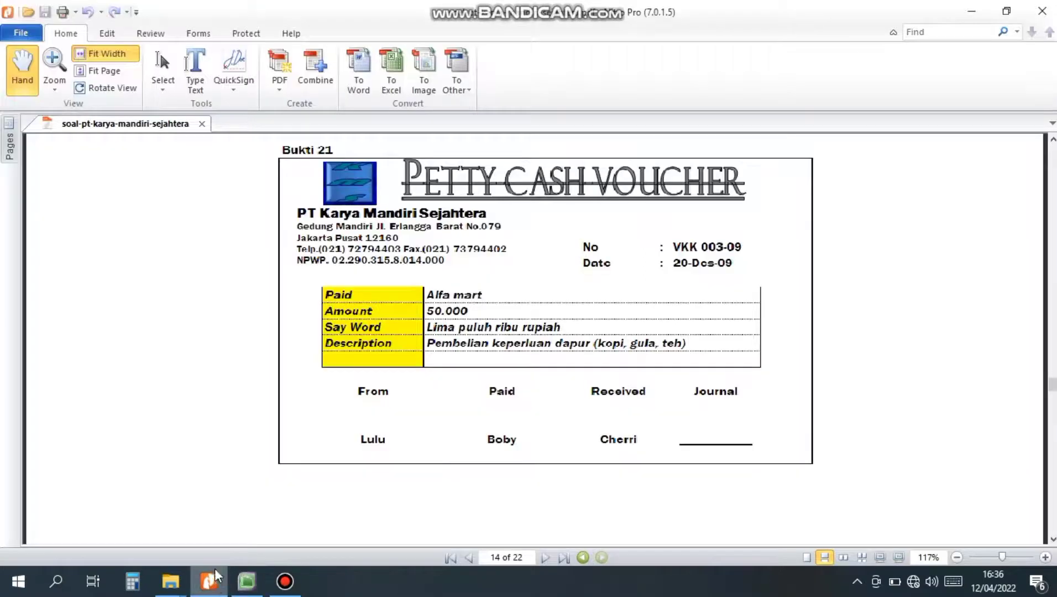
scroll(248, 504, down, 8)
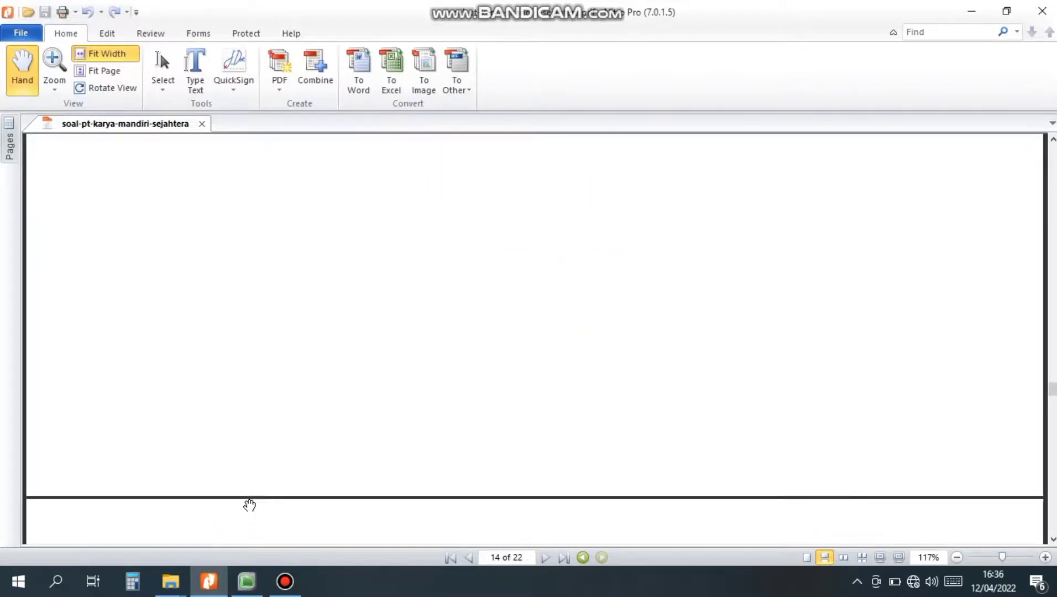
scroll(249, 505, down, 6)
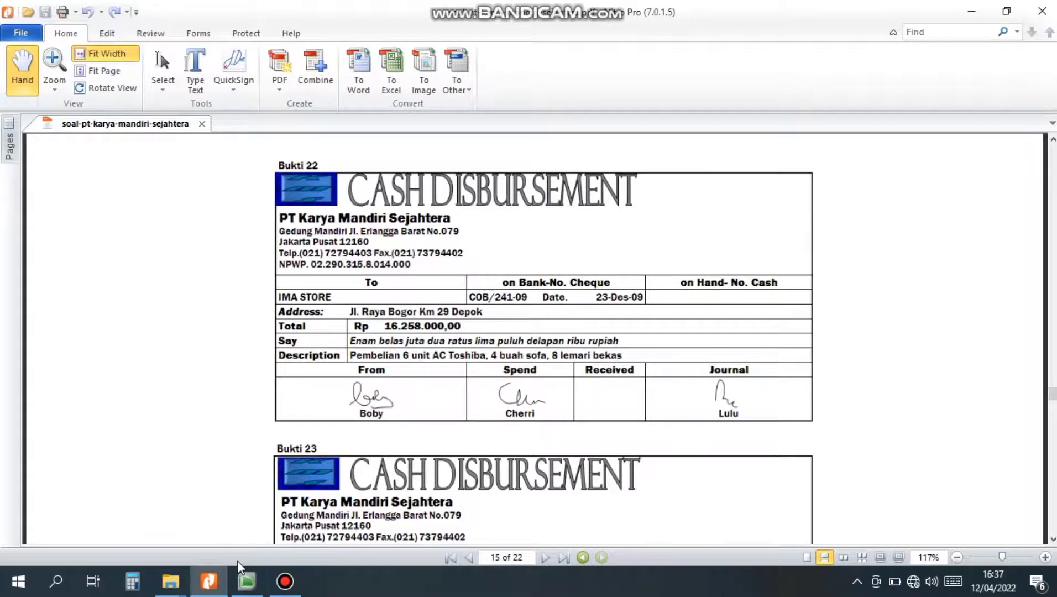
Switch to MYOB, open Spend Money from the Banking command centre and pay from account 1-0100 KAS DI BANK
click(245, 591)
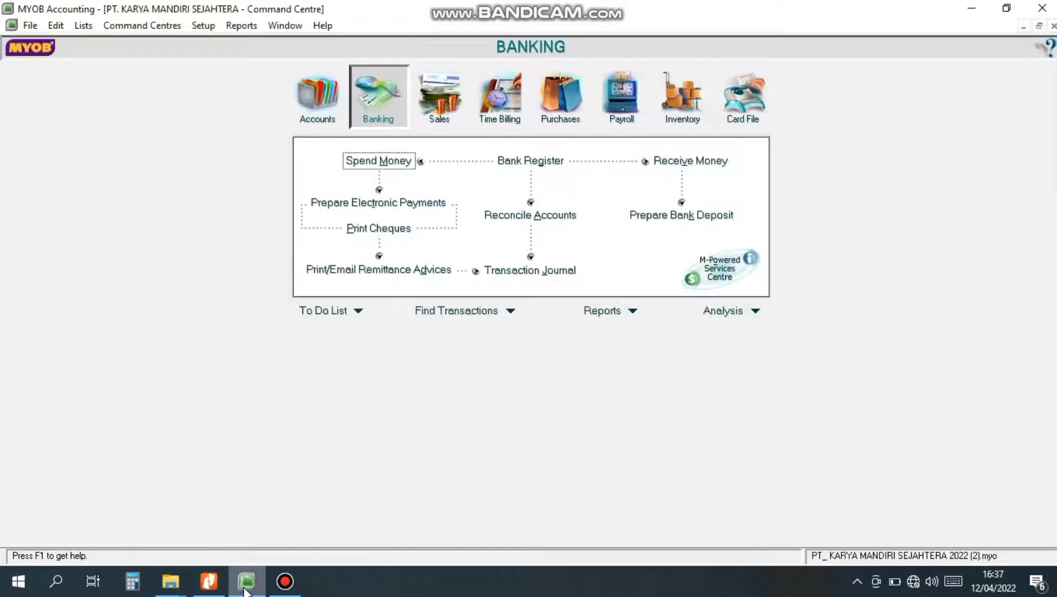
click(378, 160)
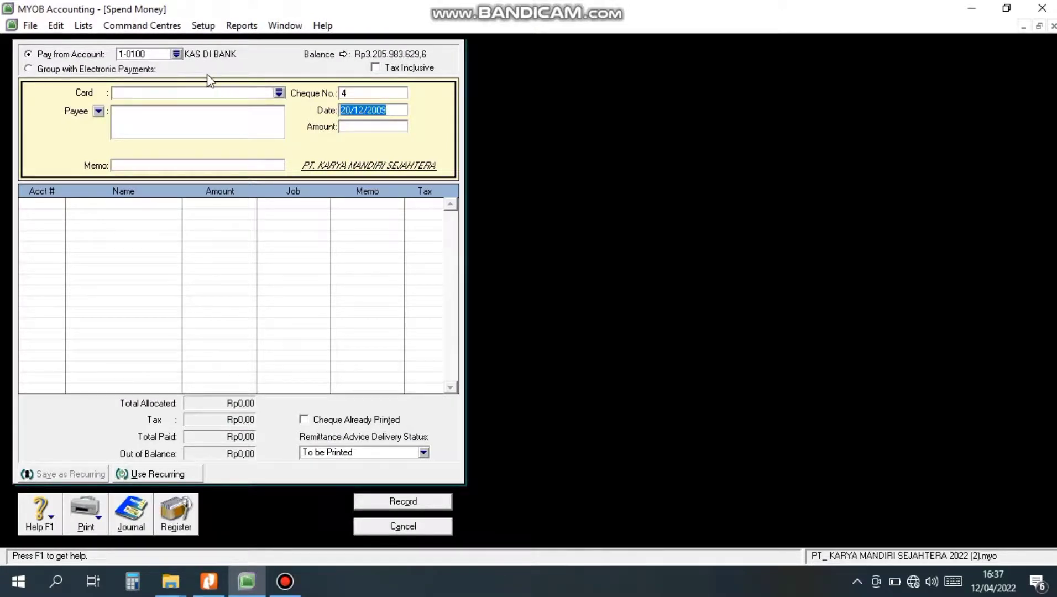
click(176, 54)
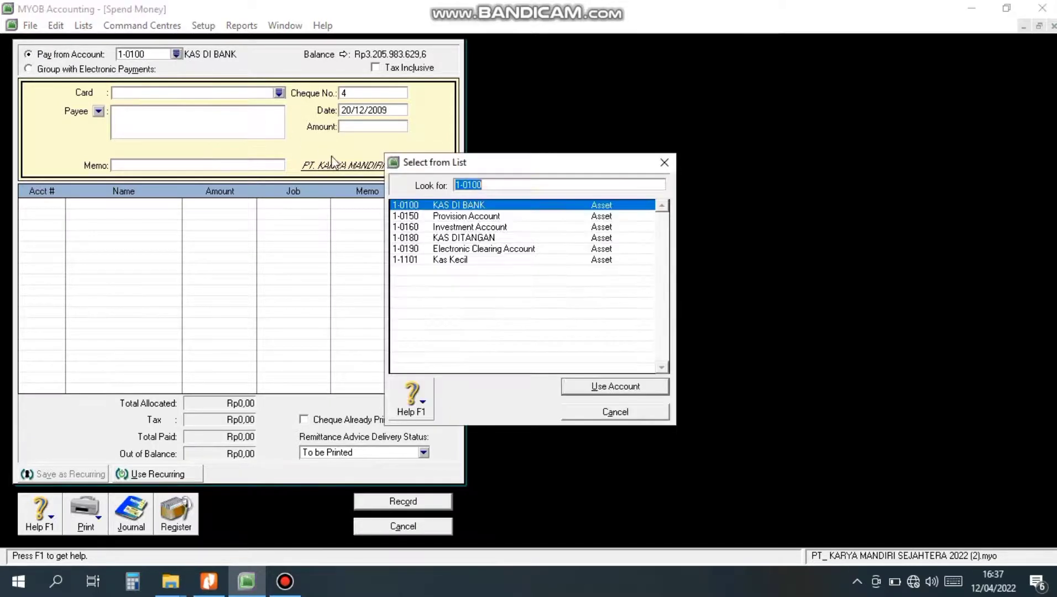
click(473, 208)
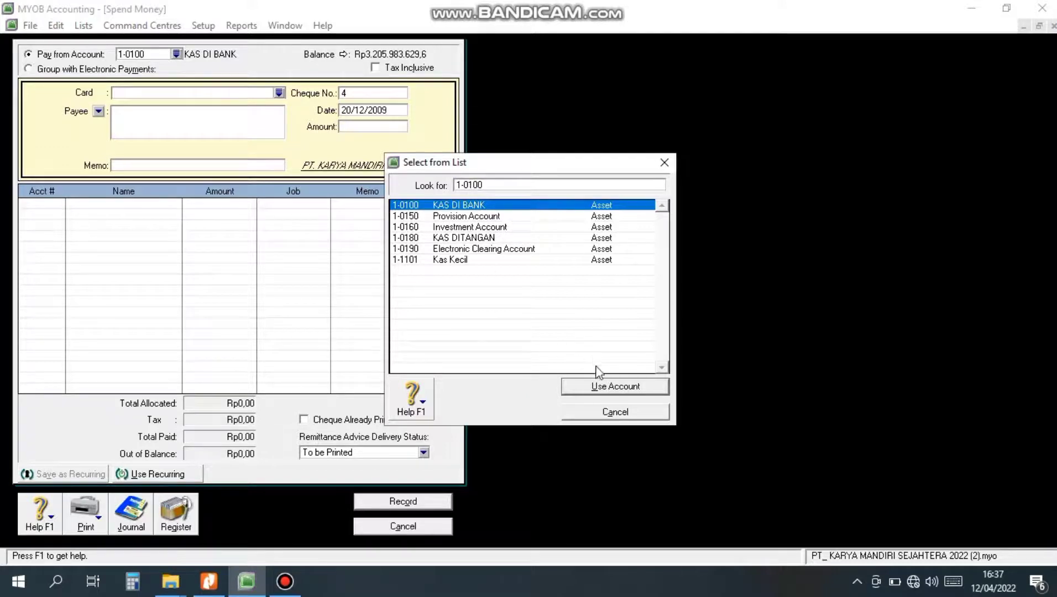
click(613, 389)
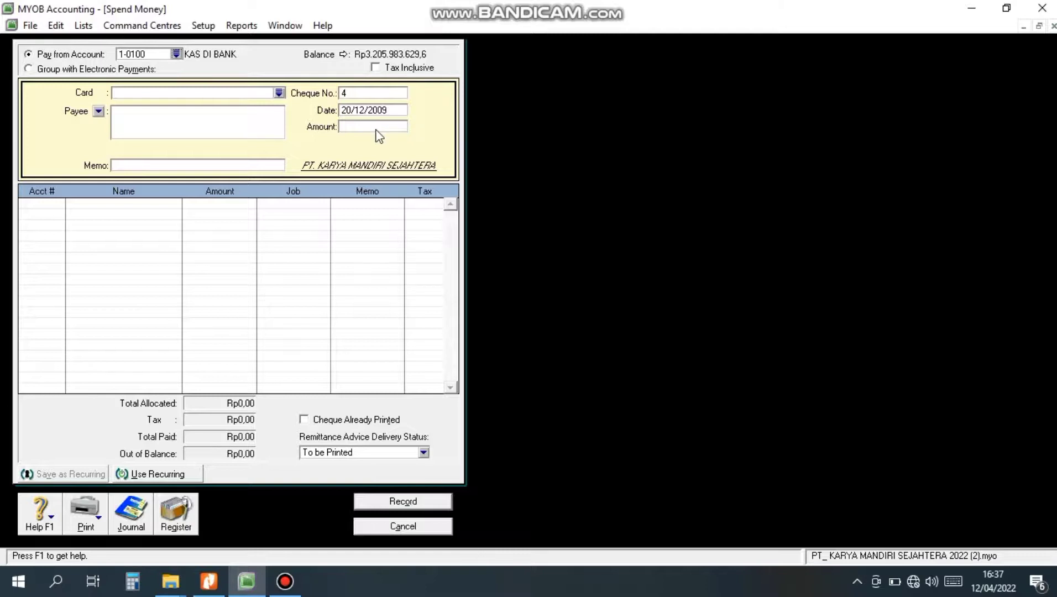
Check the Bukti 22 disbursement in the PDF, then set the payment's cheque number to 241-09 and date to 23/12/2009 in MYOB
click(202, 585)
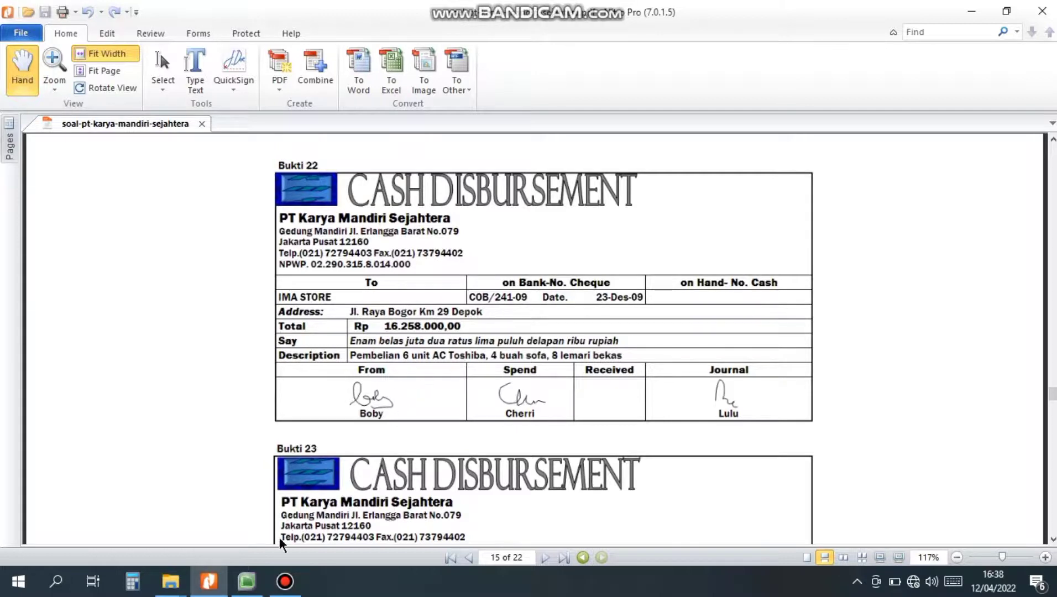
mouse_move(247, 580)
click(242, 518)
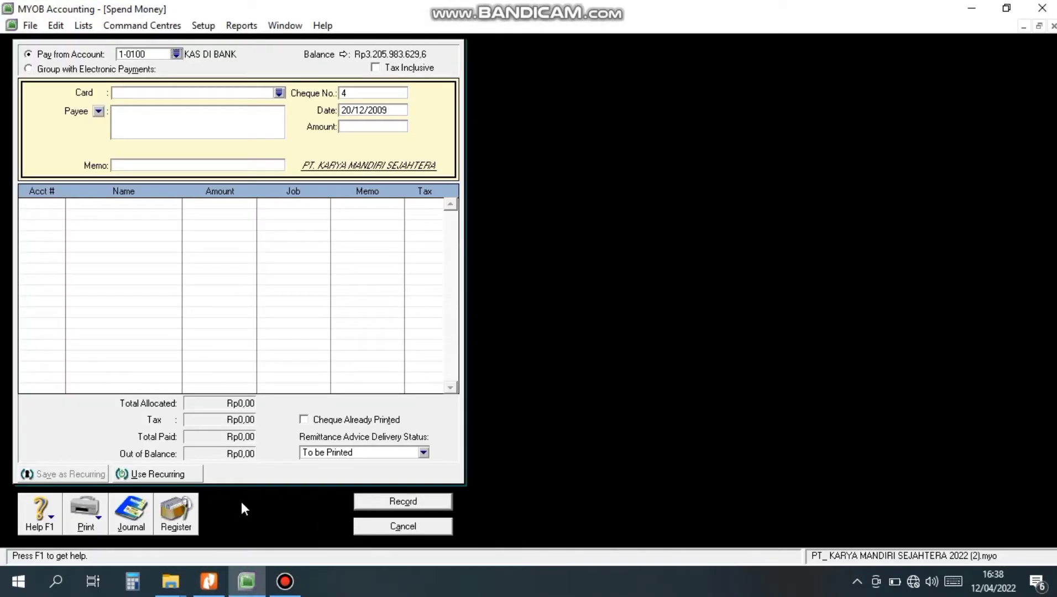
click(379, 92)
text(241-09)
key(Tab)
text(23)
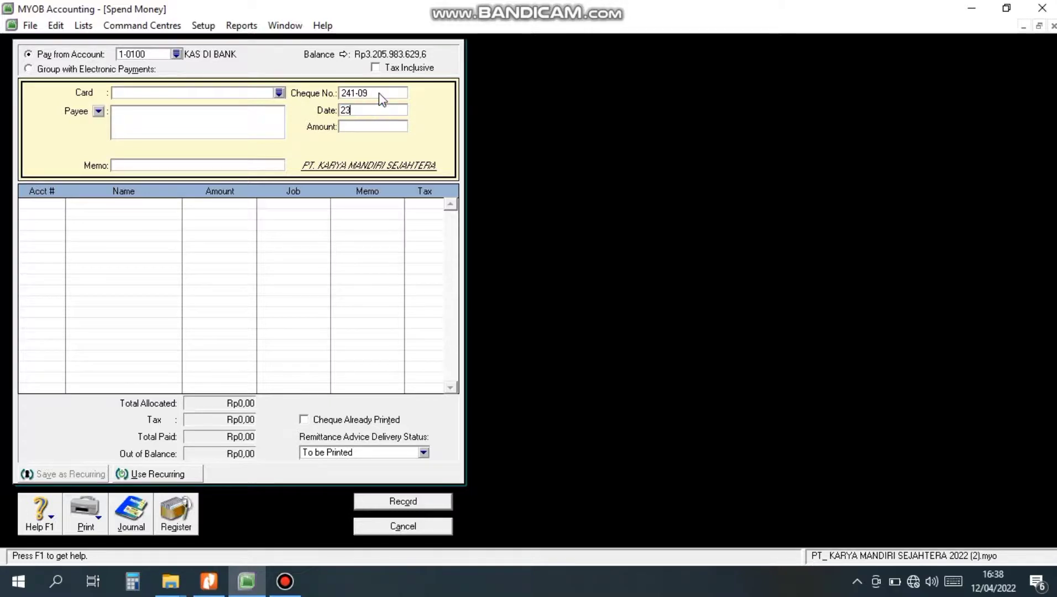
text(/12/2009)
Set the payment amount to 16258000 and enter the memo BELI AC, SOFA, DAN LEMARI BEKAS
key(Tab)
text(16.)
text(25)
text(8.)
text(000)
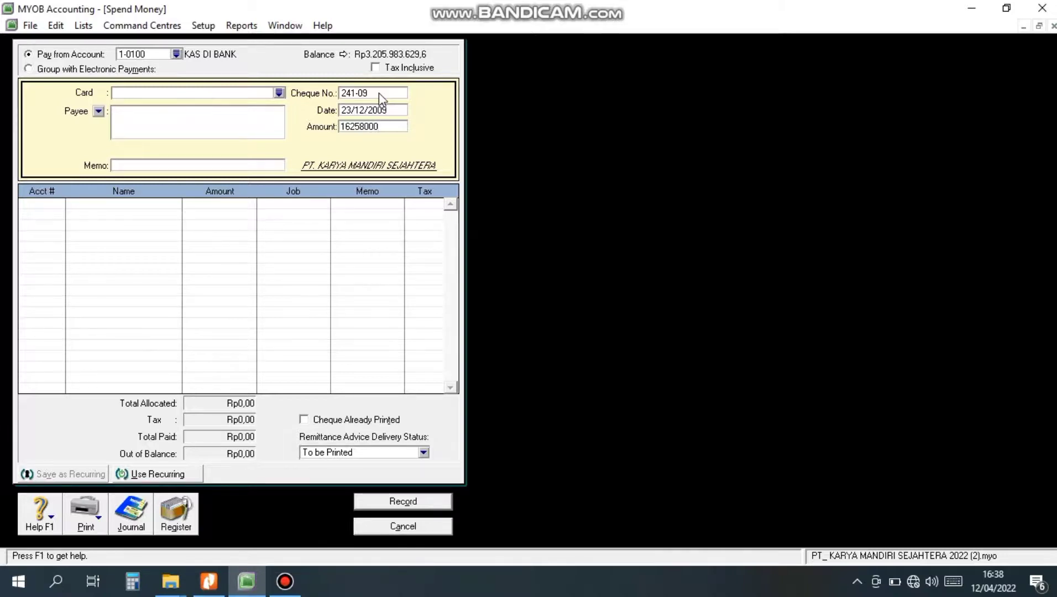
key(Tab)
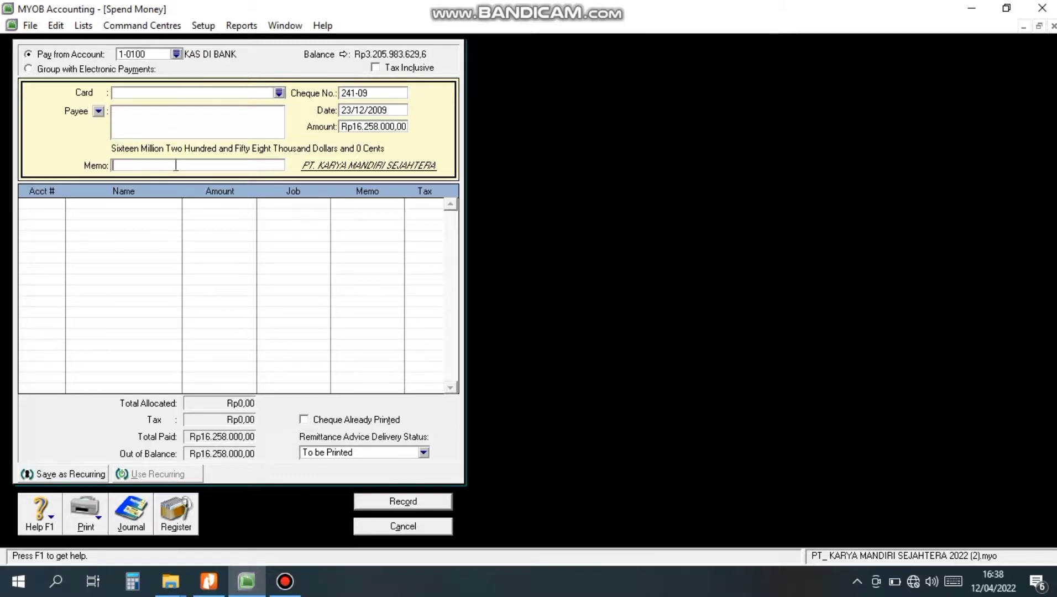
text(BELI AC, SOFA, DAN LEMA)
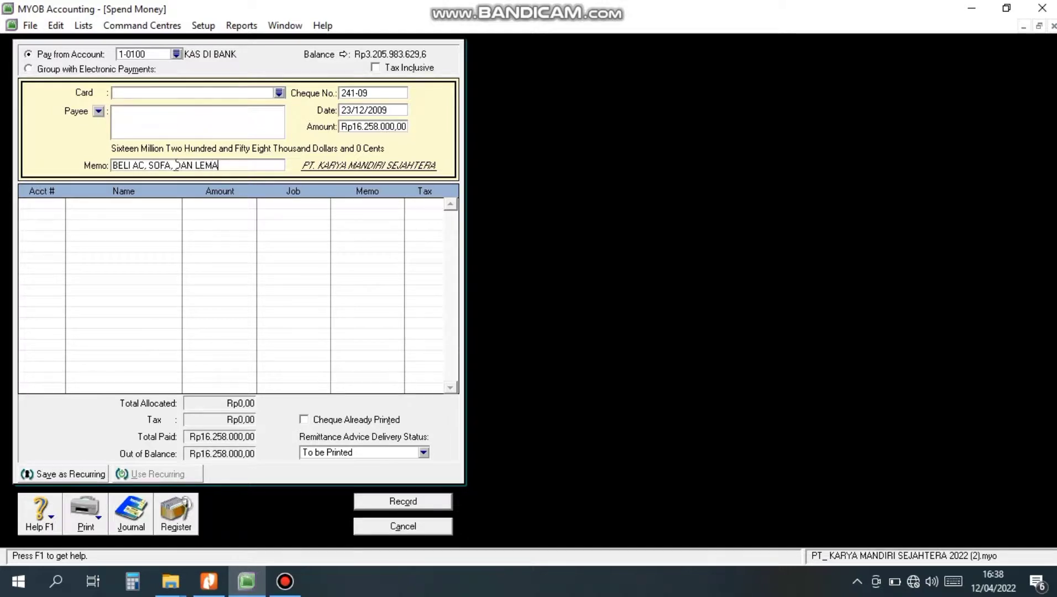
text(RI BEKAS)
Allocate the Bukti 22 payment to account 6-2700 Beban Keperluan Rumah
click(55, 205)
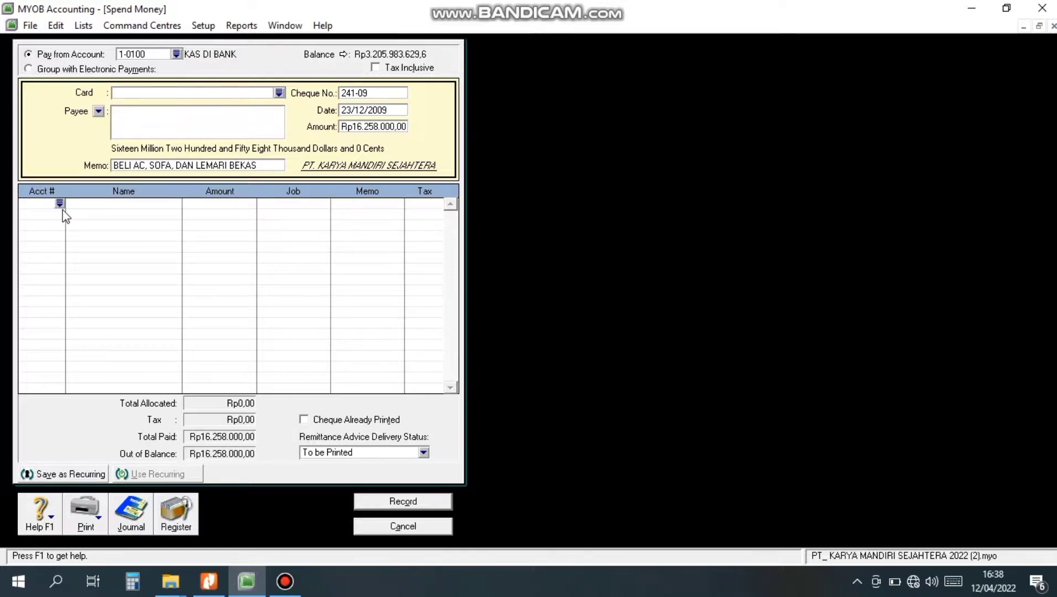
click(59, 203)
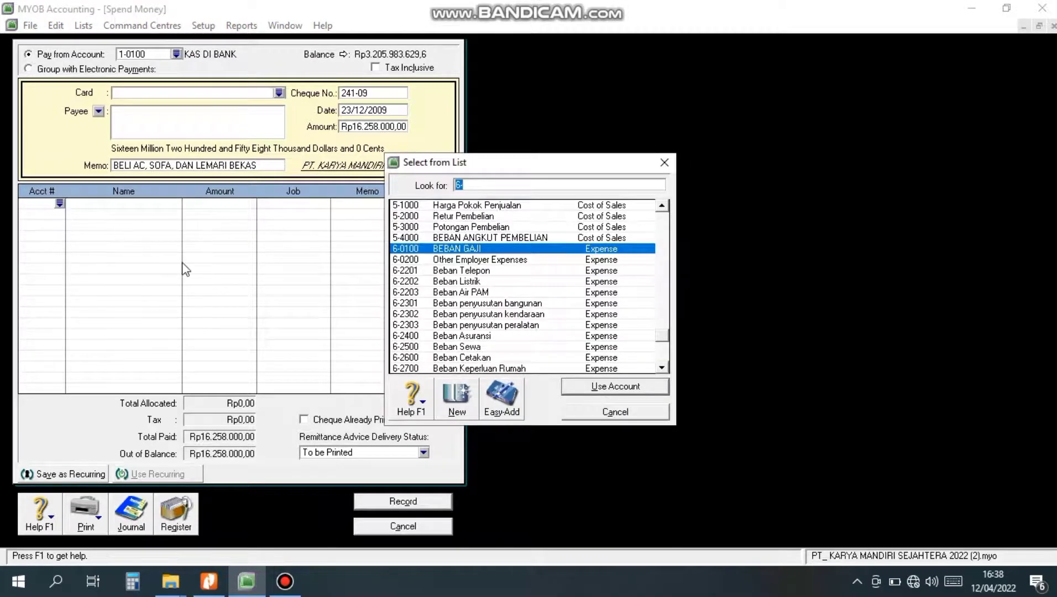
click(452, 369)
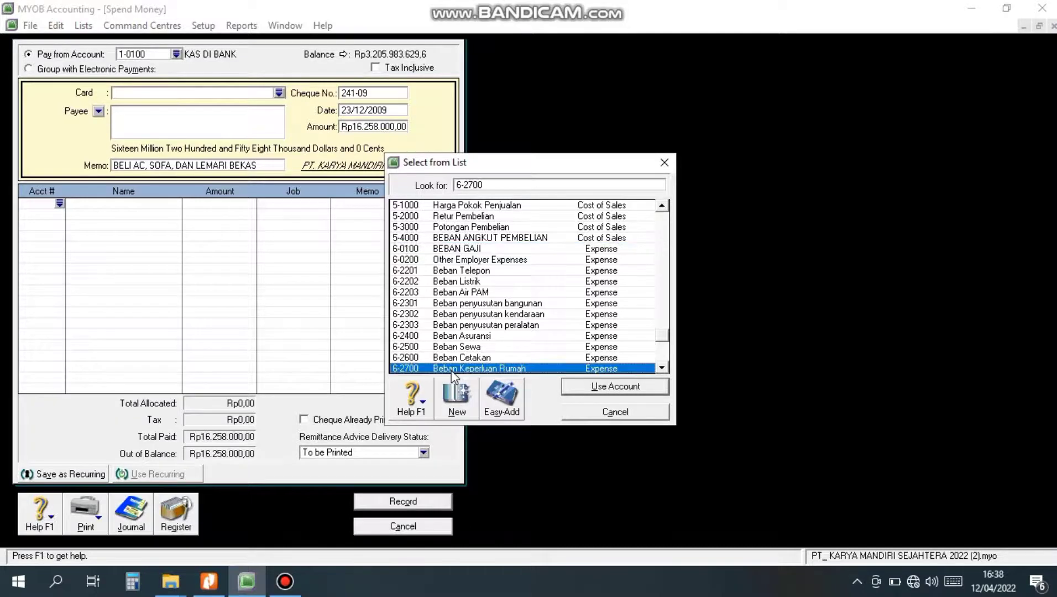
click(588, 391)
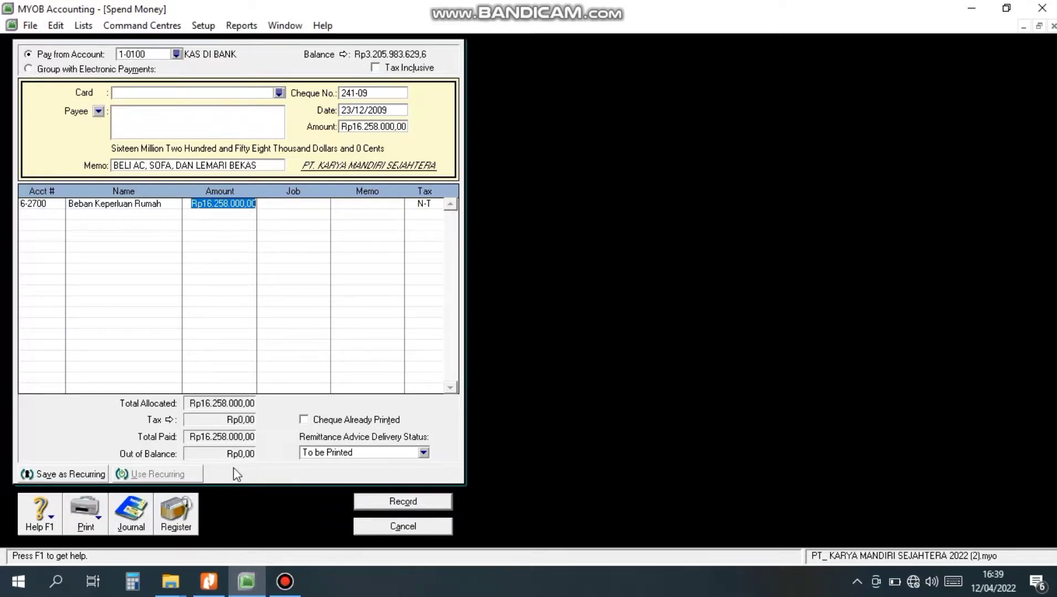
Review the recap of the Bukti 22 transaction, record the payment and return to the Banking command centre
key(ctrl+r)
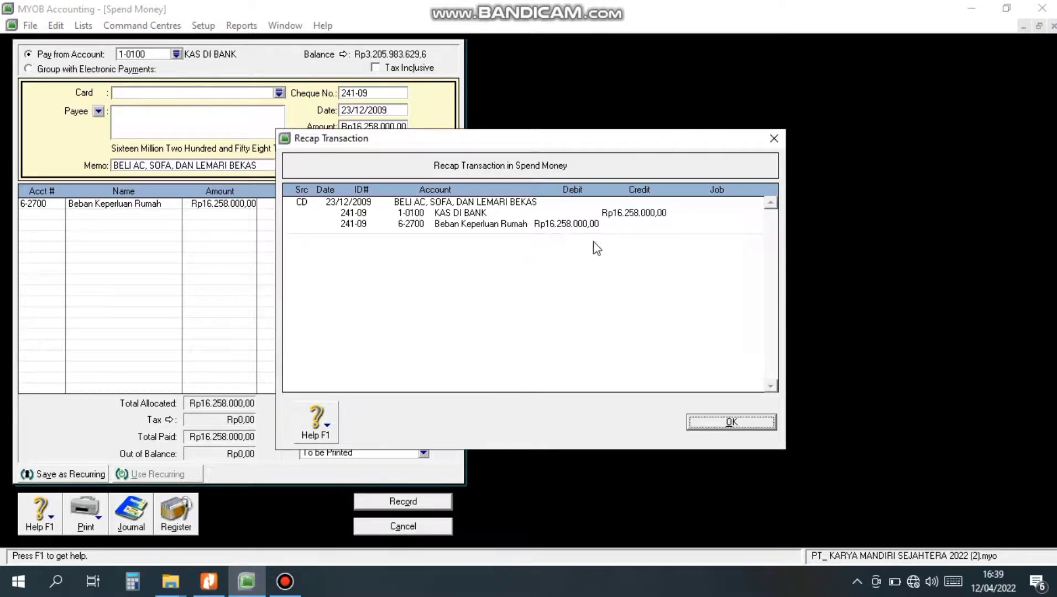
click(713, 422)
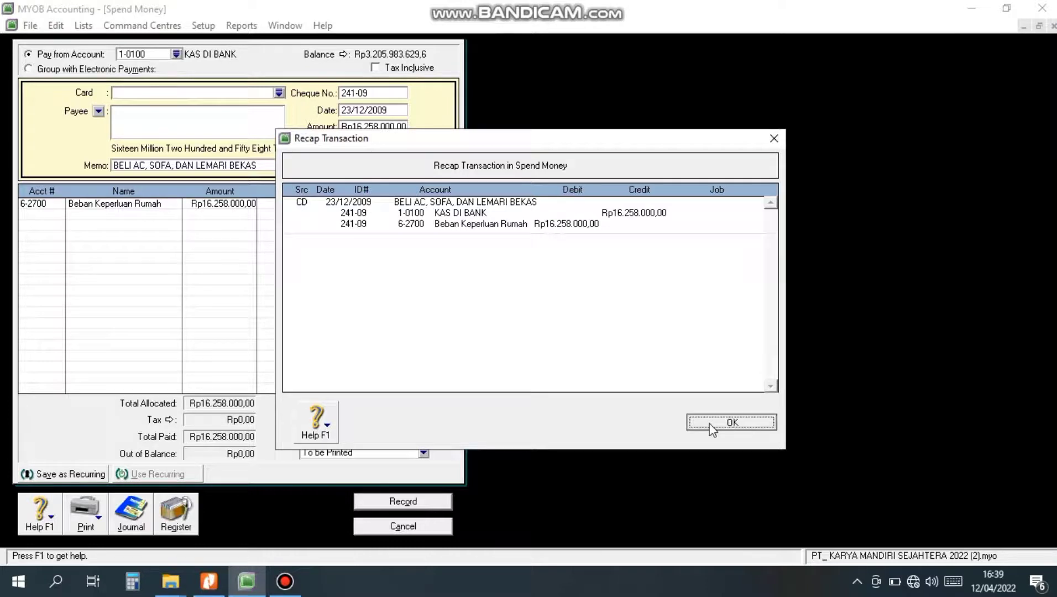
click(431, 503)
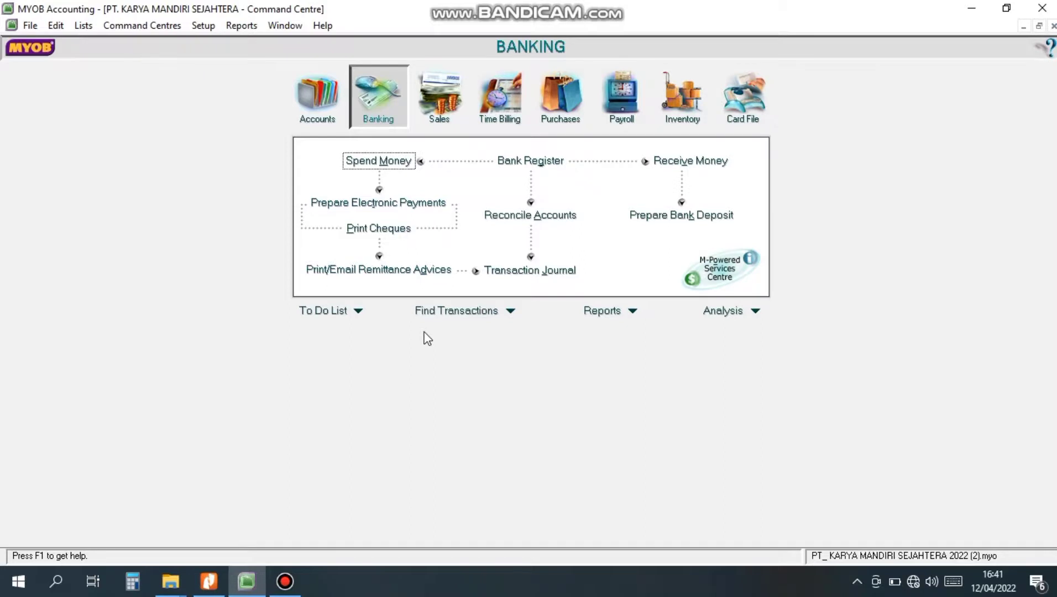
Check the Bukti 23 cash disbursement in the PDF, then open a Spend Money payment in MYOB from account 1-0100 KAS DI BANK
click(209, 582)
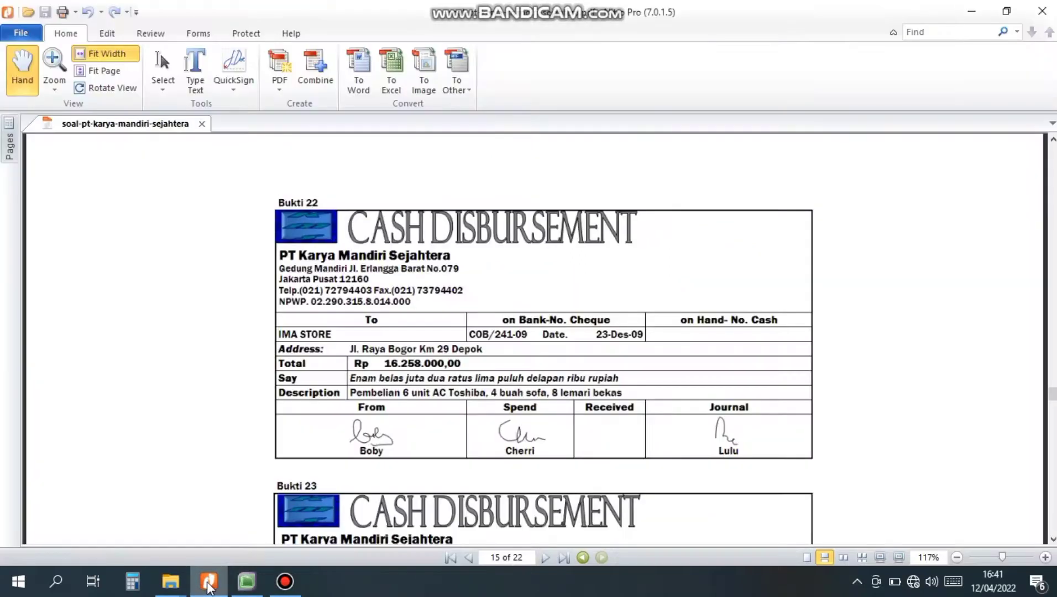
scroll(242, 484, down, 5)
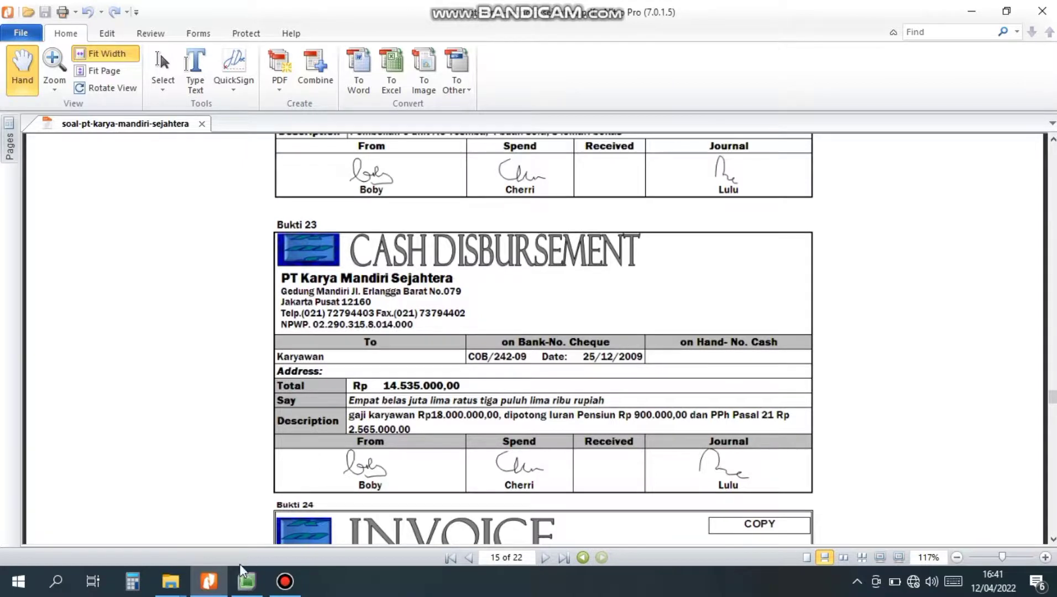
click(246, 581)
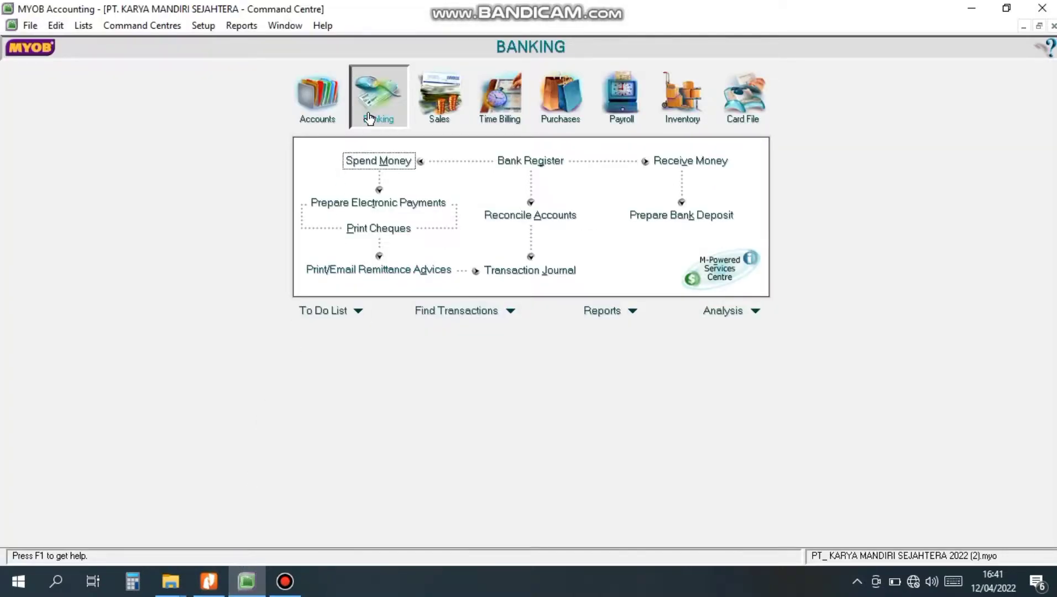
click(379, 161)
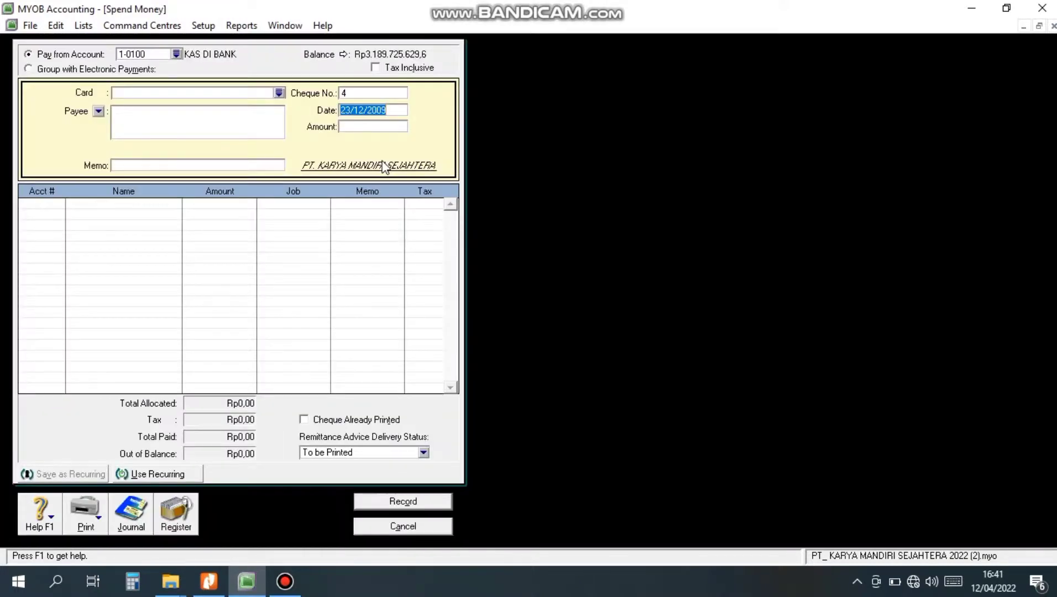
click(176, 55)
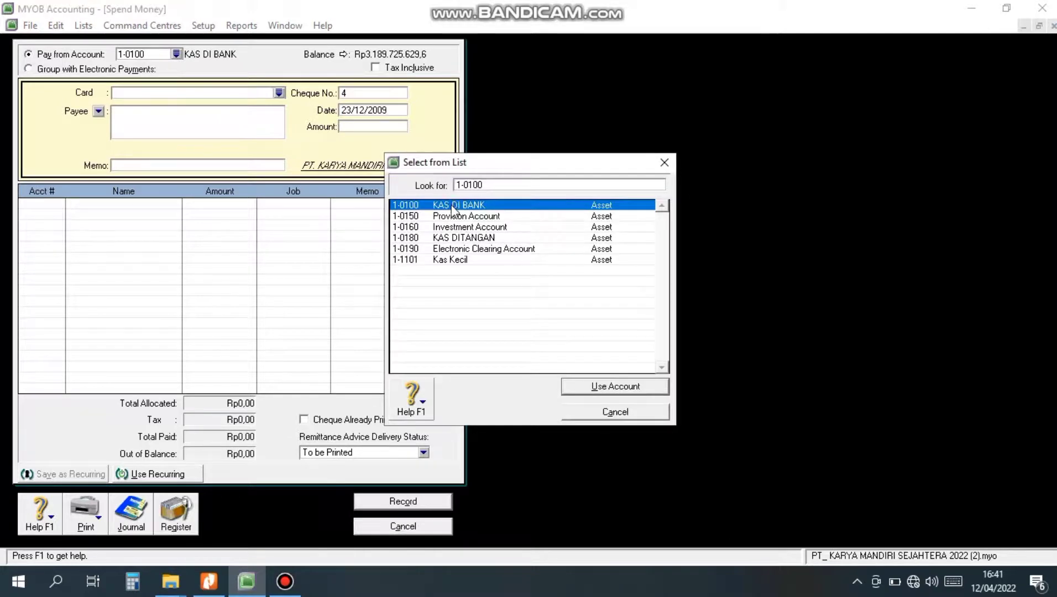
click(575, 388)
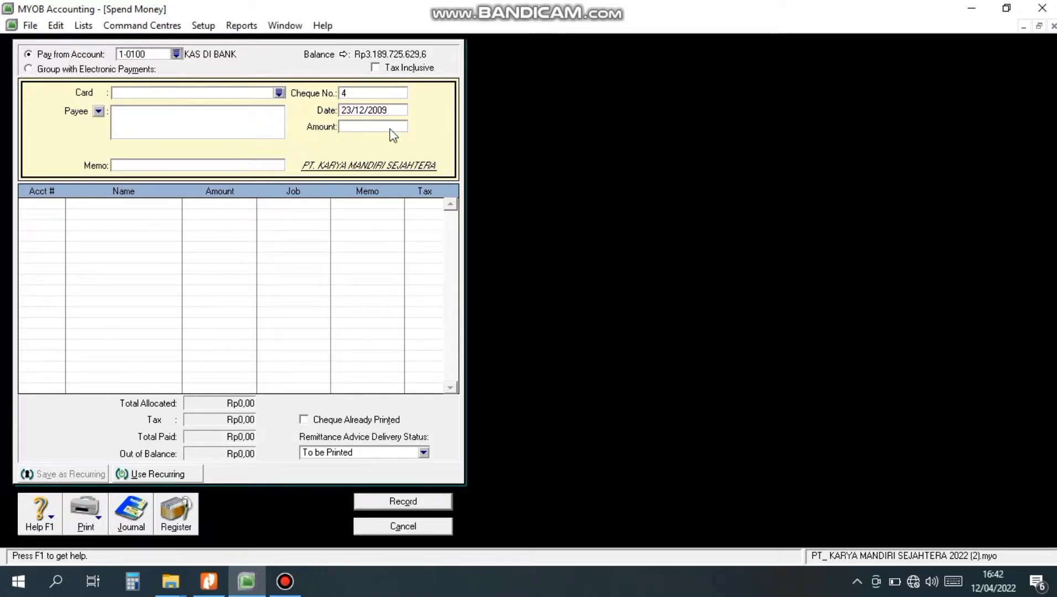
Check the Bukti 23 cash disbursement in the PDF, then set the payment's cheque number to 242-09 and date to 25/12/2009 in MYOB
click(225, 589)
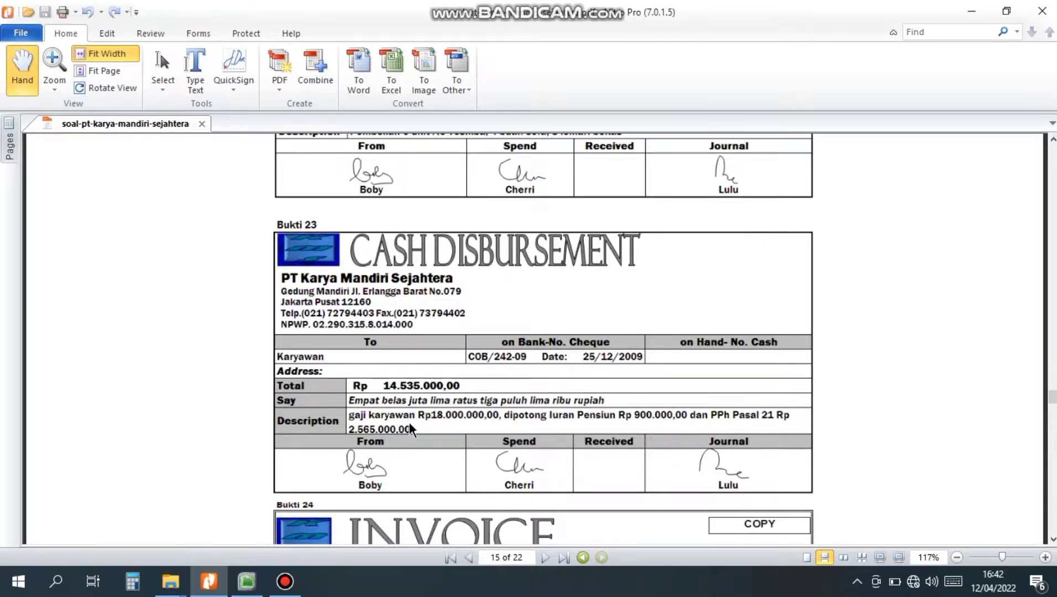
click(246, 581)
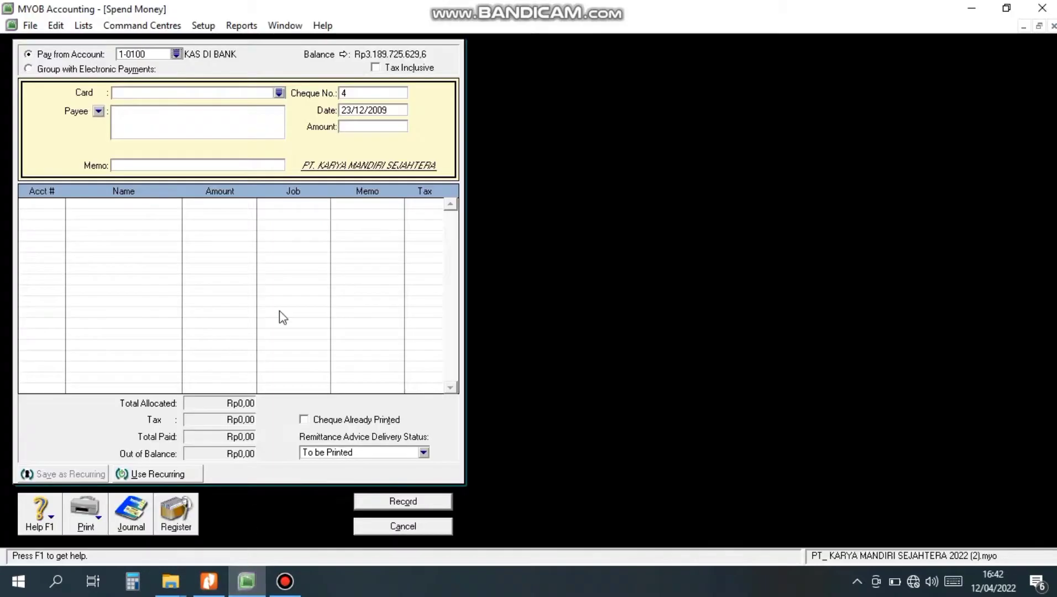
click(354, 93)
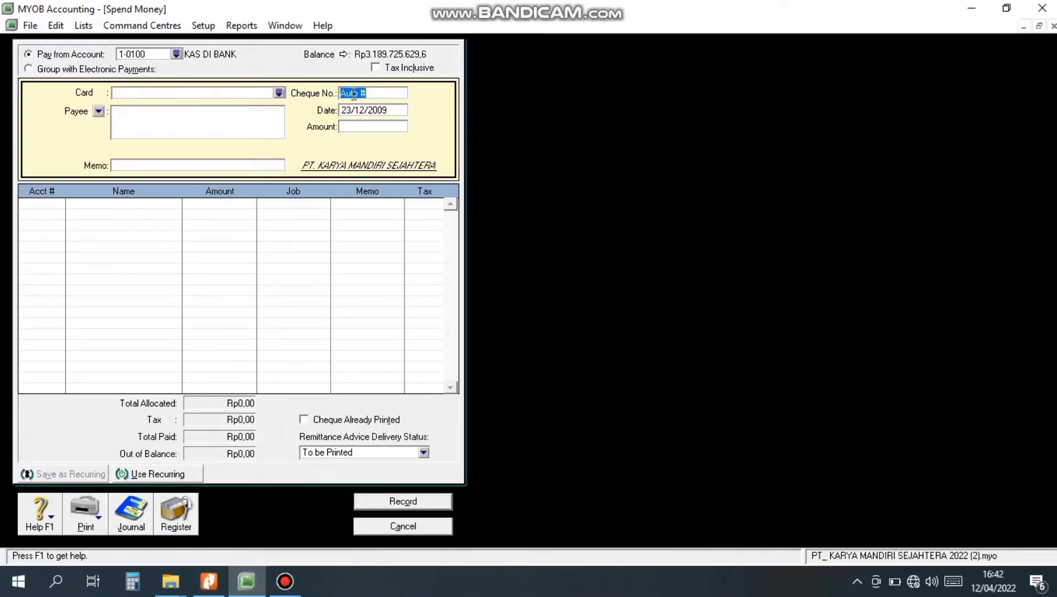
text(242)
text(-09)
text(25/1)
text(2/)
text(2009)
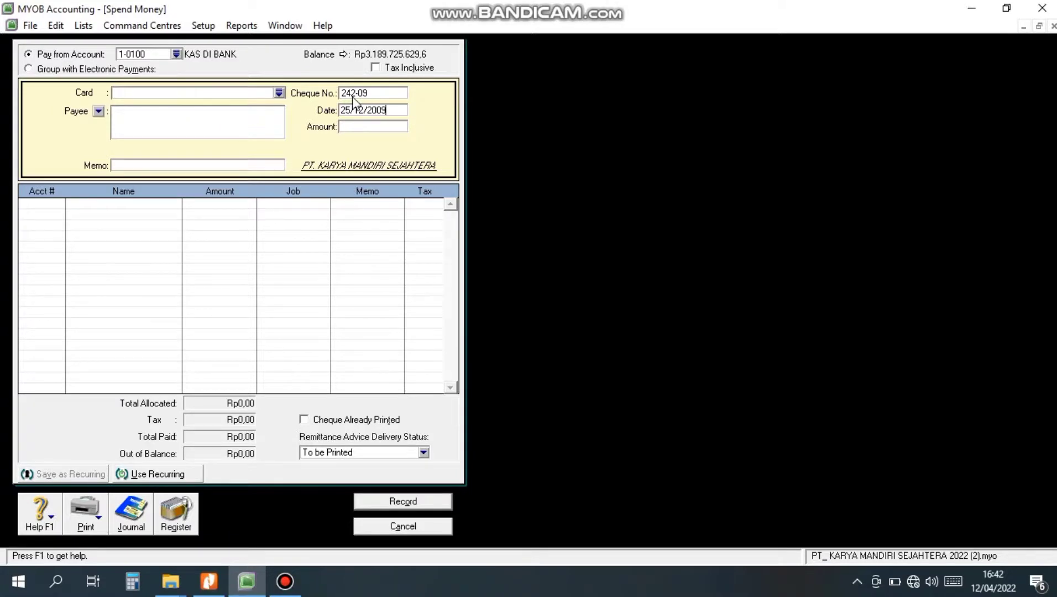
Set the Bukti 23 payment amount to 14.535.000
key(Tab)
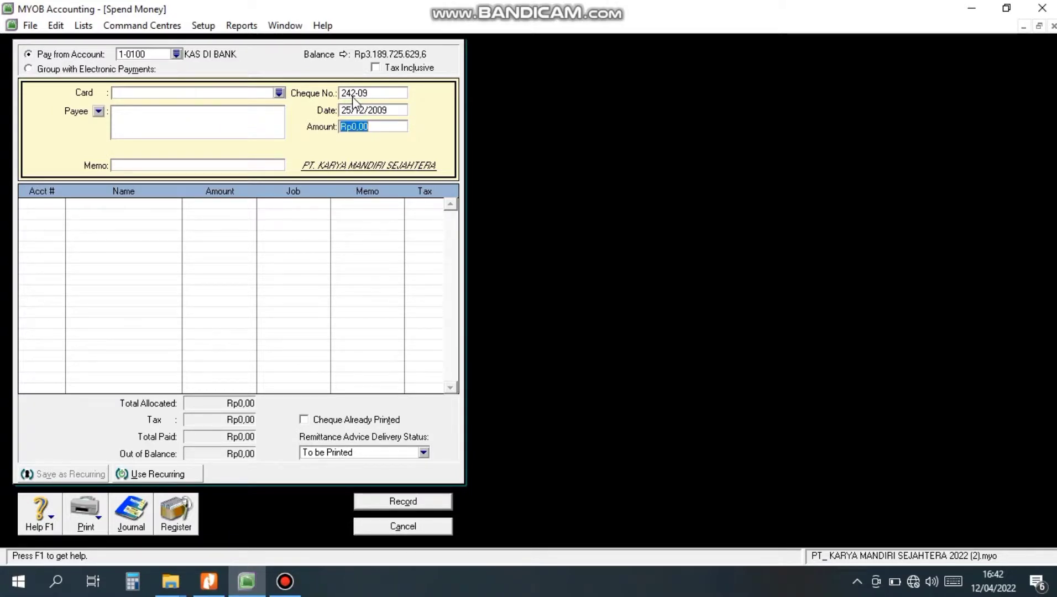
text(14)
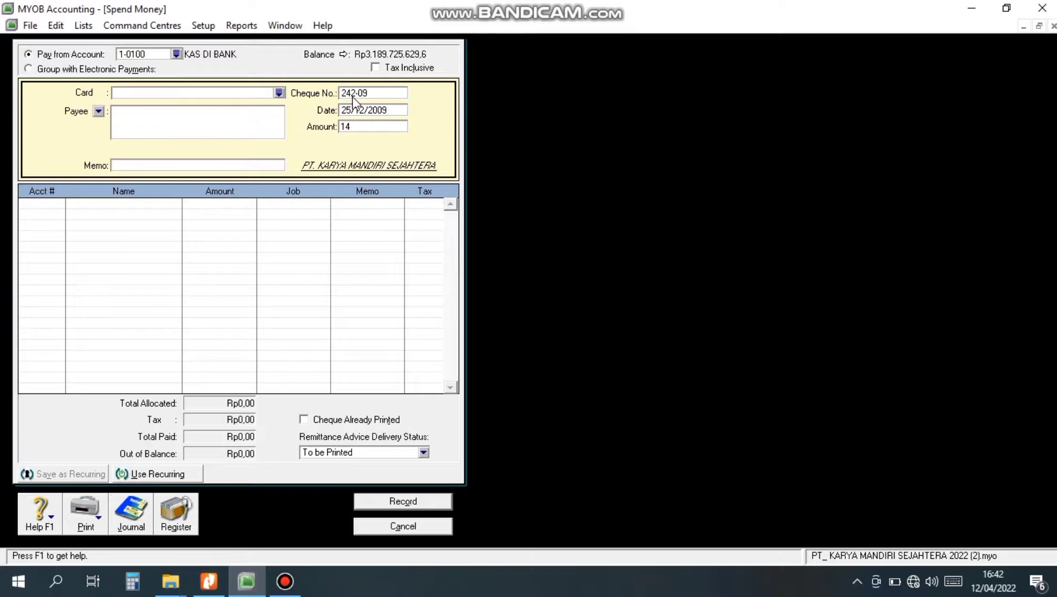
text(.535.)
text(000)
key(Tab)
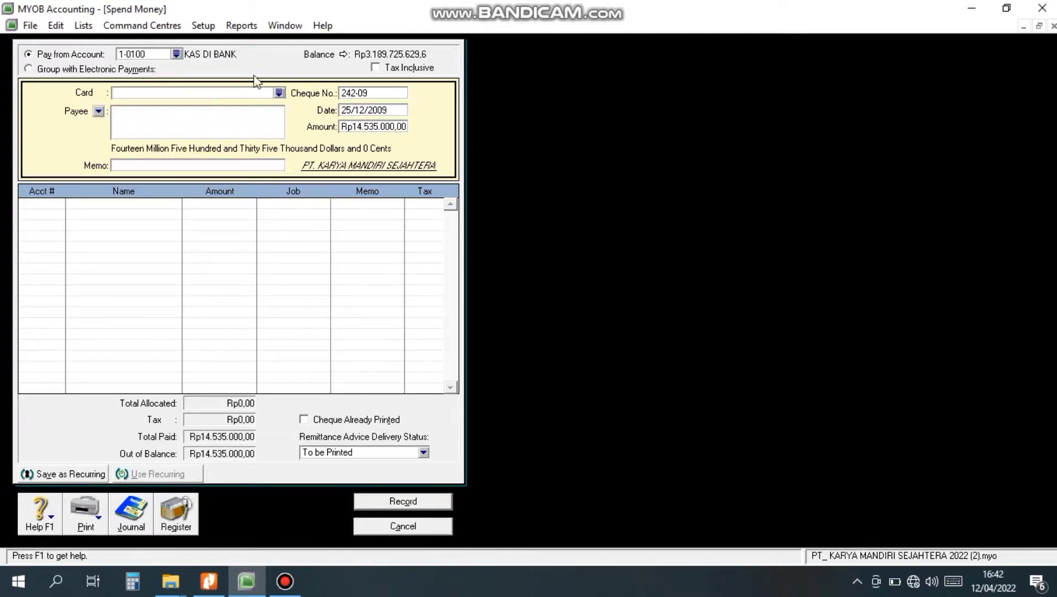
Enter the payment memo BAYAR GAJI KARYAWAN, PENSIUNAN,
click(154, 165)
text(BAYAR GAJI KARYAWAN,)
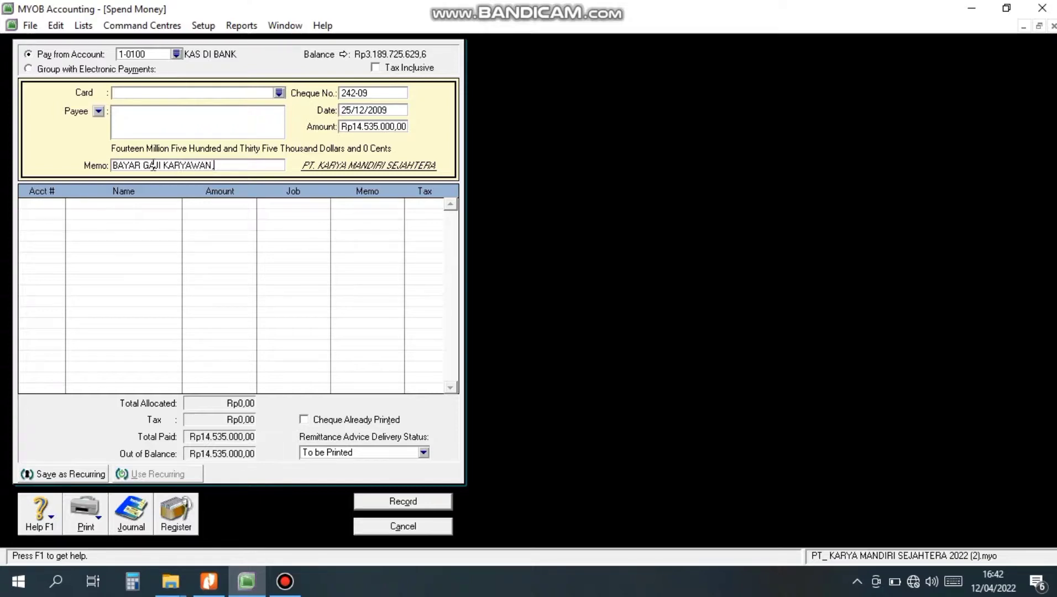
text( PENSIU)
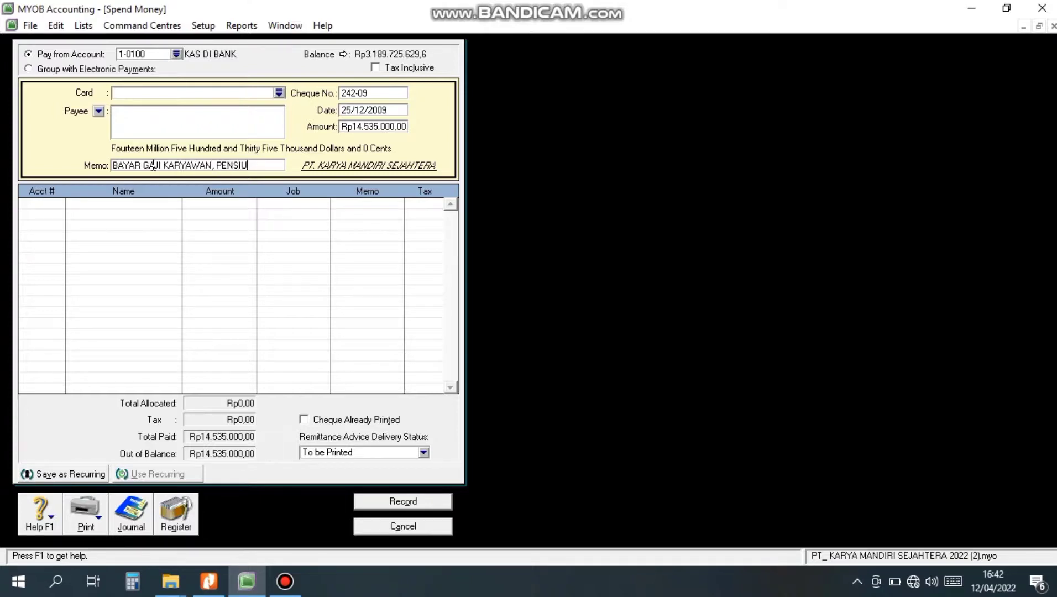
text(NAN,)
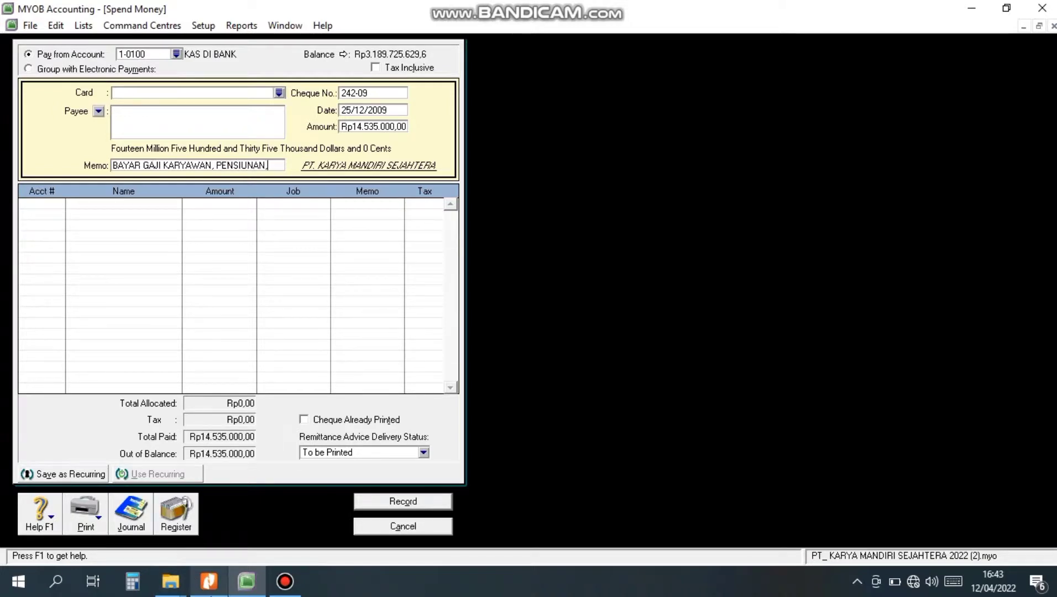
Recheck the Bukti 23 description in the PDF and revise the MYOB memo to BAYAR GAJI KARYAWAN, IURAN PENSIUNAN DAN PPH
click(208, 581)
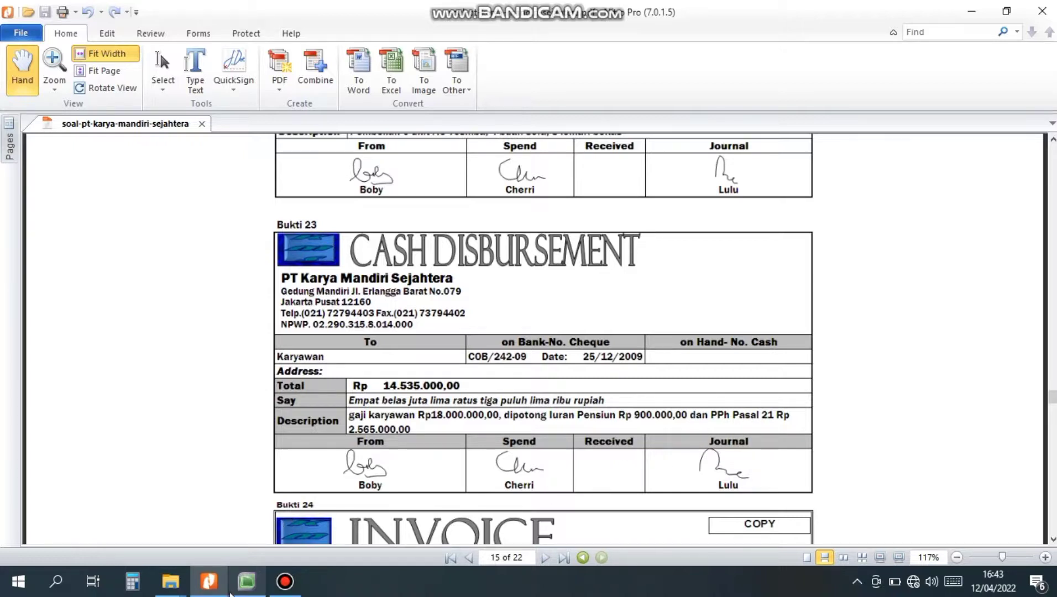
mouse_move(221, 592)
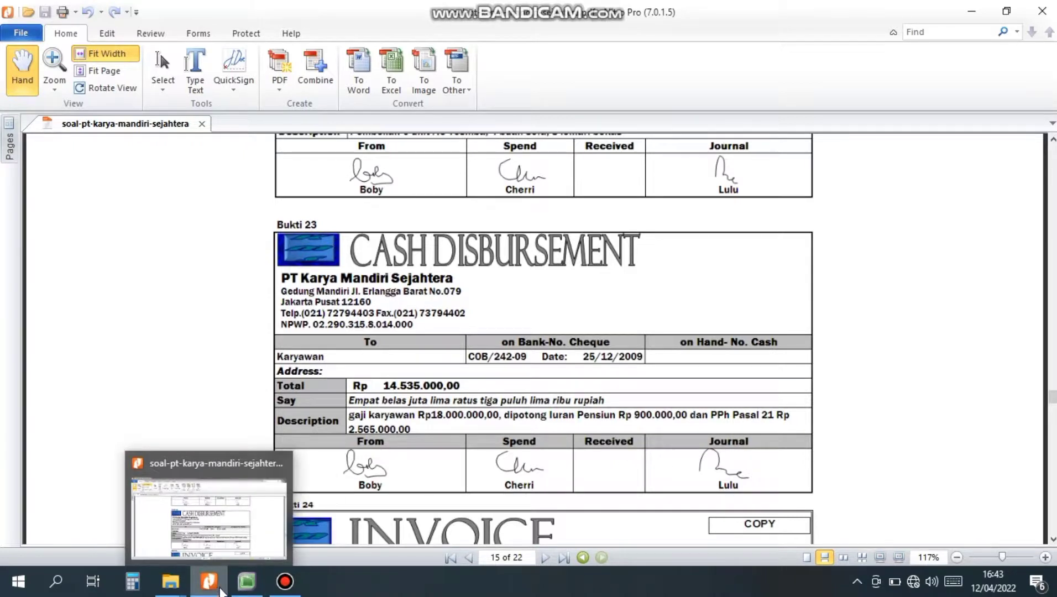
click(246, 581)
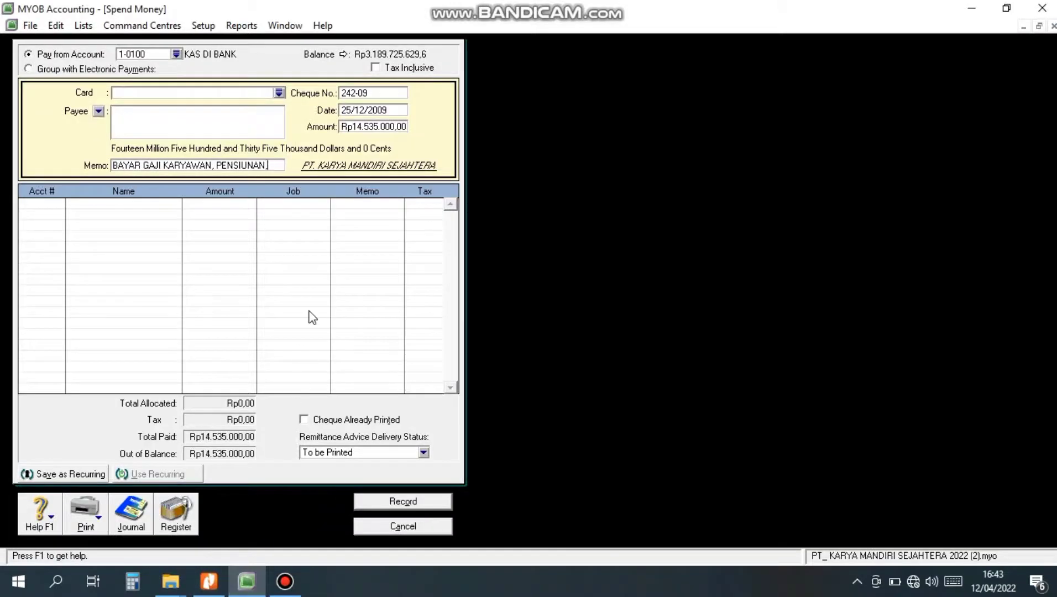
key(BackSpace)
key(BackSpace)
key(BackSpace)
key(BackSpace)
key(BackSpace)
key(BackSpace)
key(BackSpace)
key(BackSpace)
key(BackSpace)
text(IURAN P)
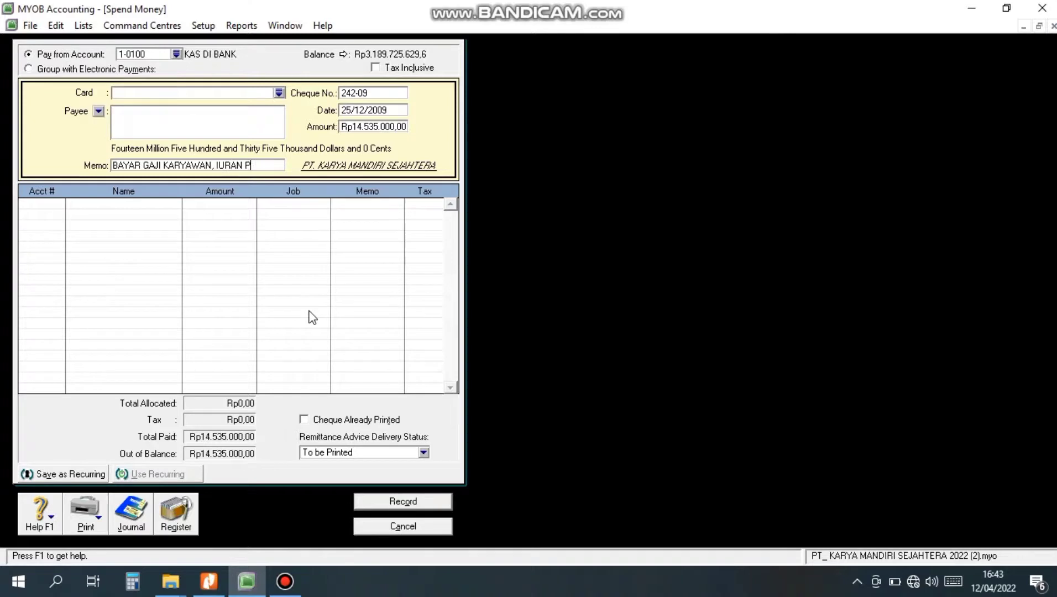
text(ENSIUNAN)
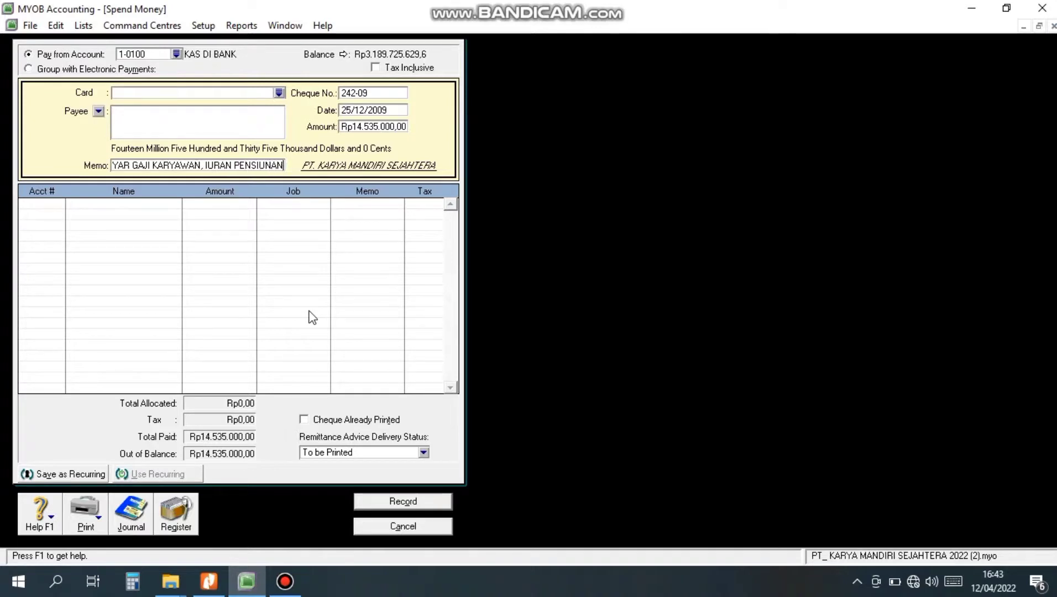
text( DAN )
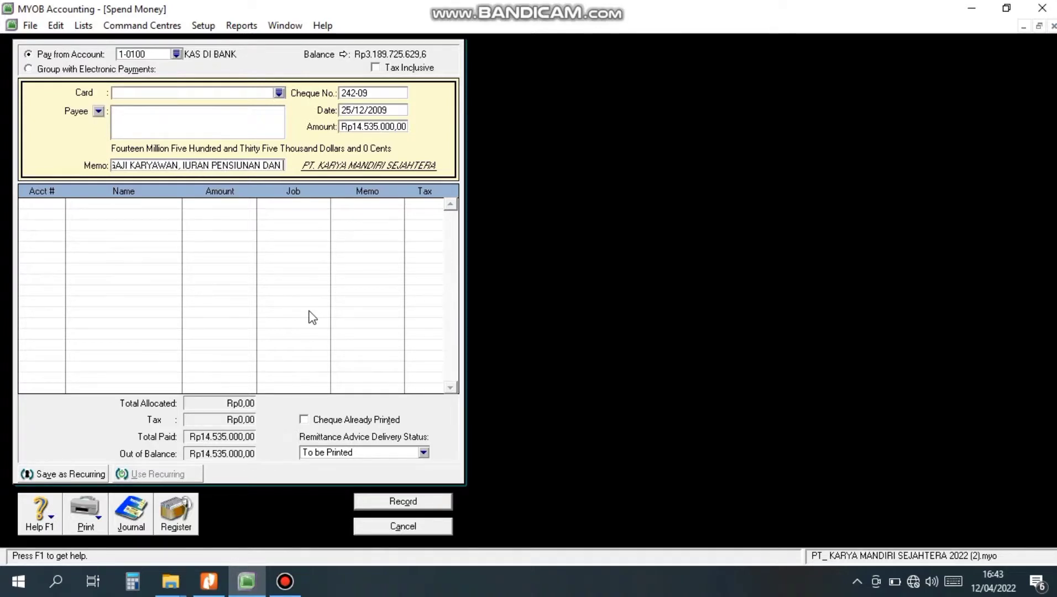
text(PPH)
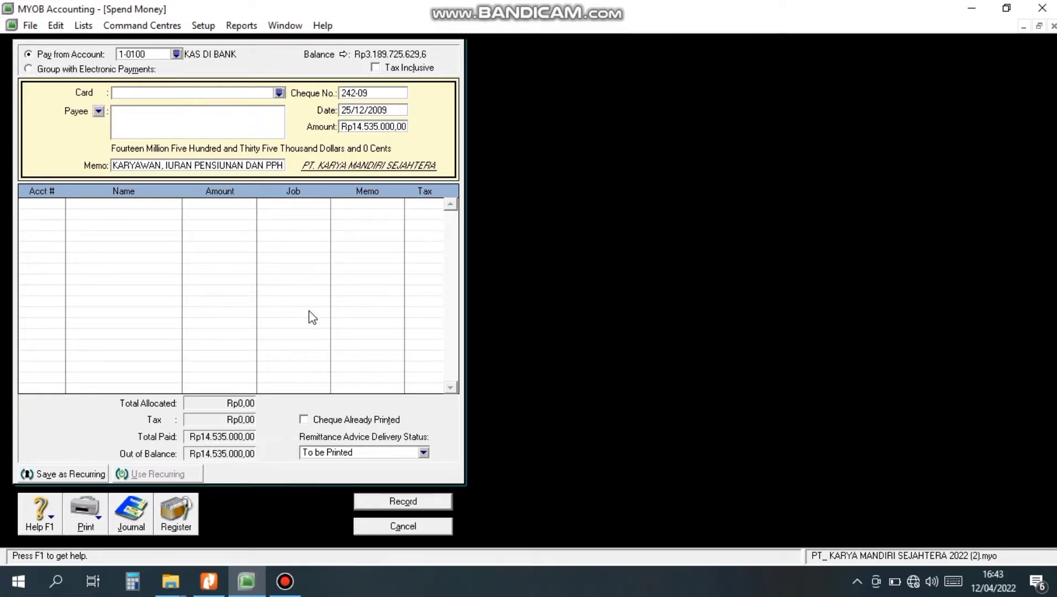
Allocate 18.000.000 of the payment to account 6-0100 BEBAN GAJI on the first line
click(56, 207)
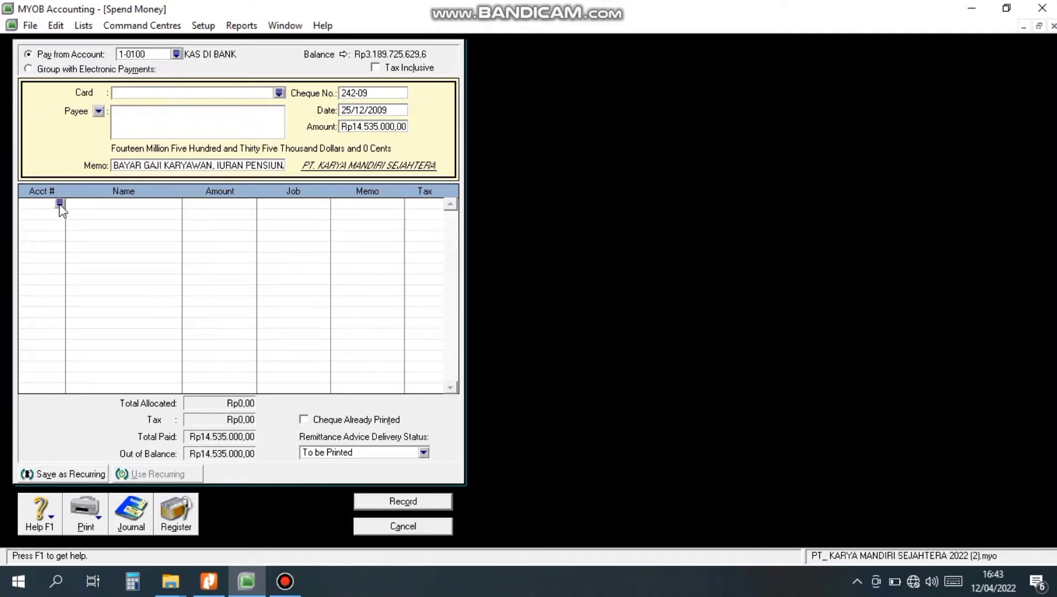
text(6-)
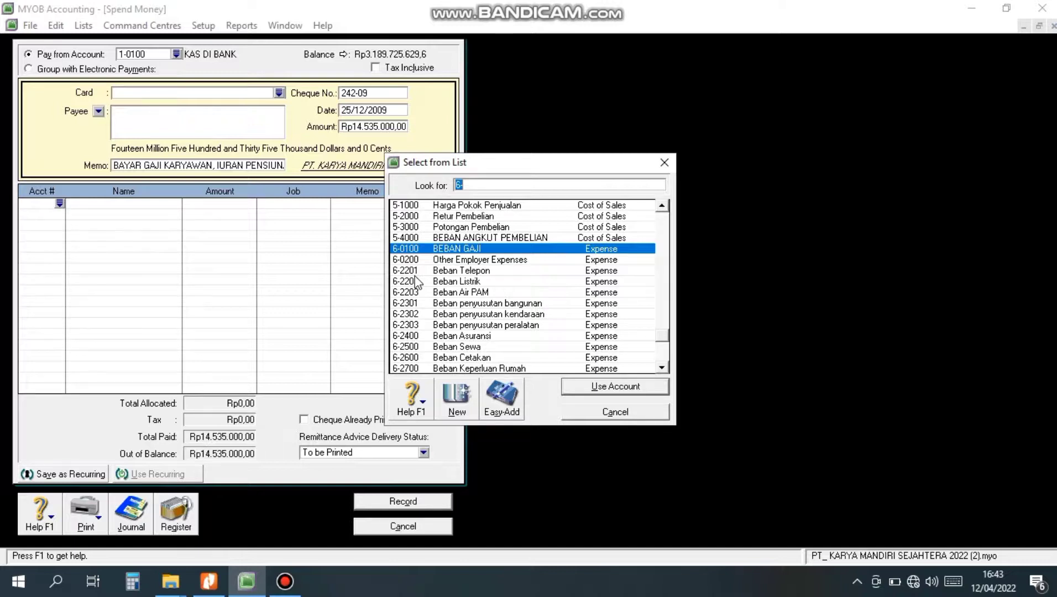
click(435, 255)
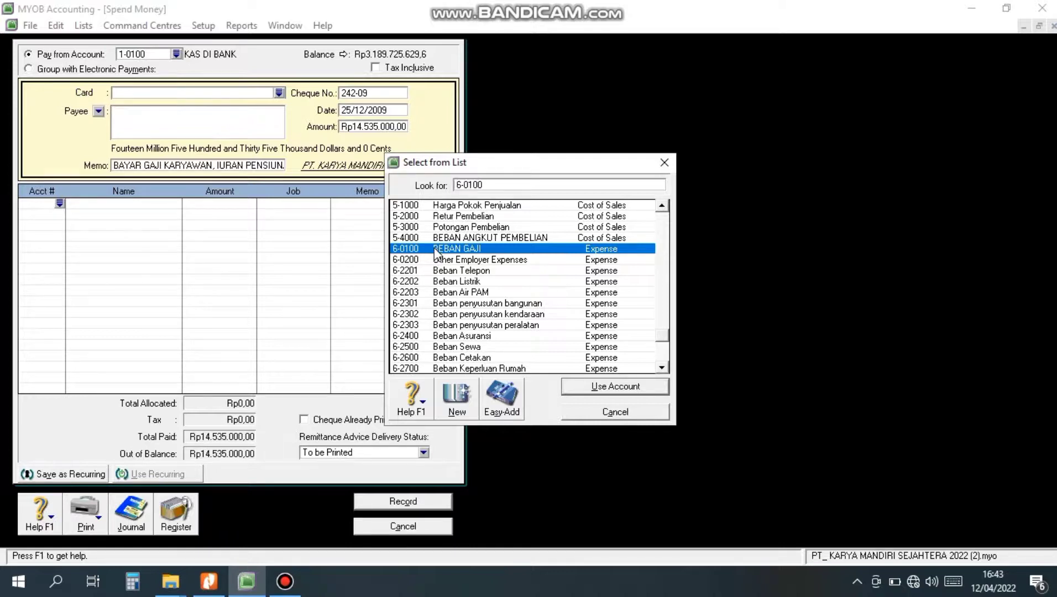
click(595, 387)
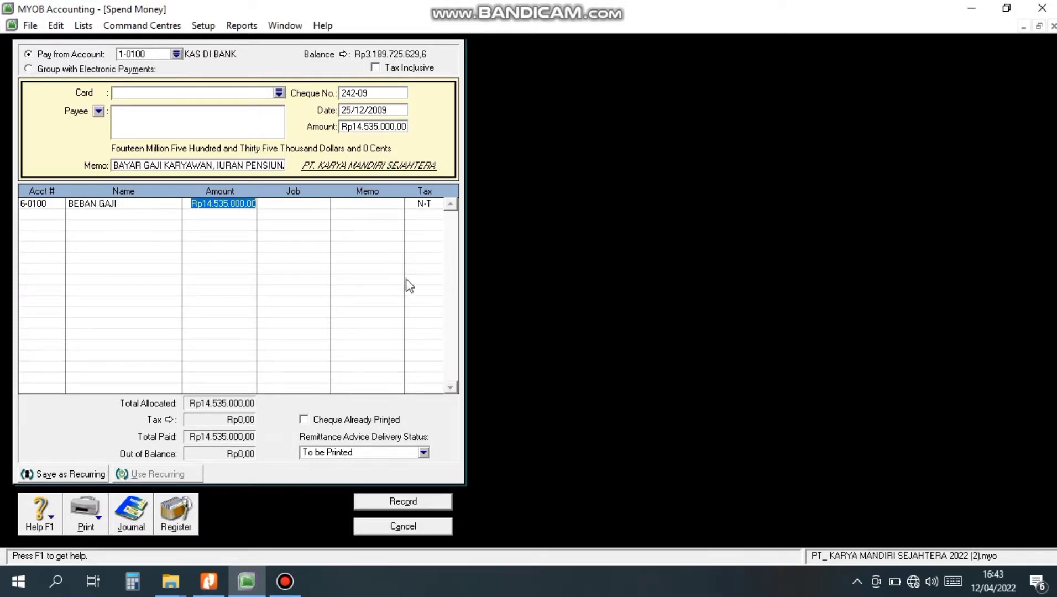
text(15)
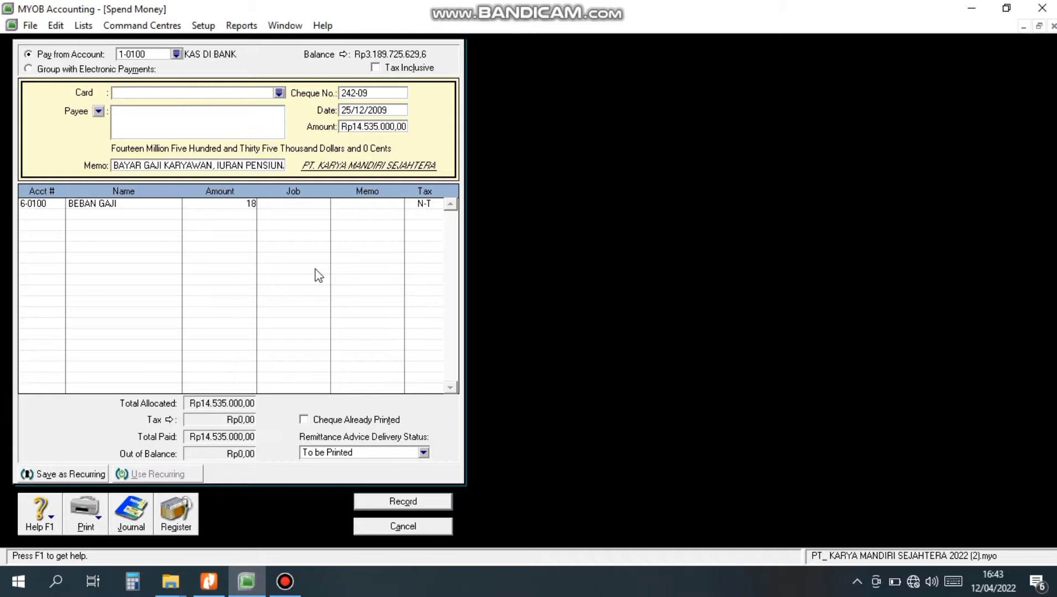
text(000000)
key(Return)
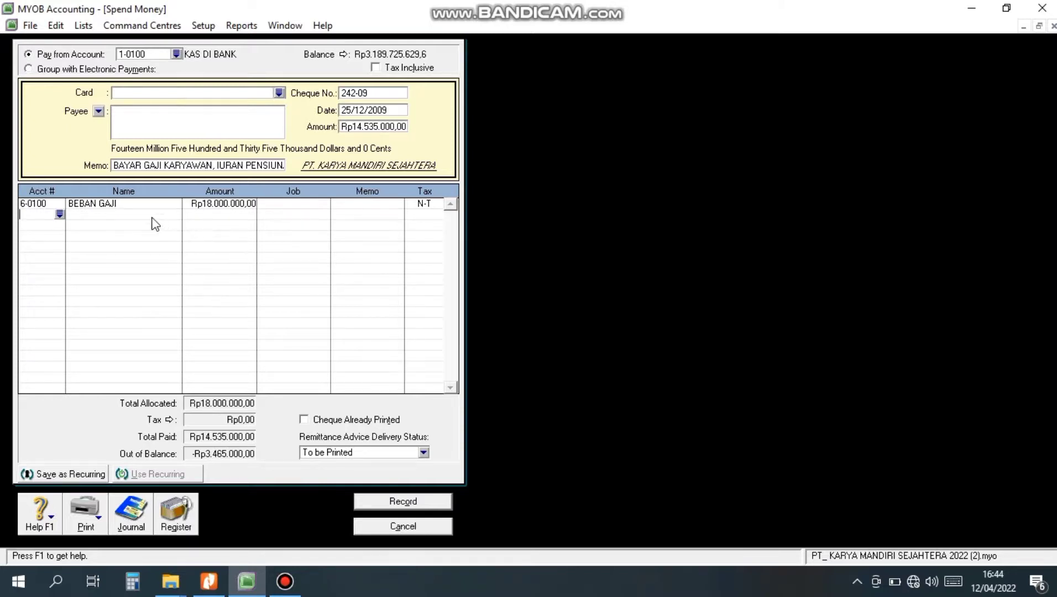
Add an allocation line for account 2-1302 Tax Article 21 Payable with the amount -2.565.000
click(59, 214)
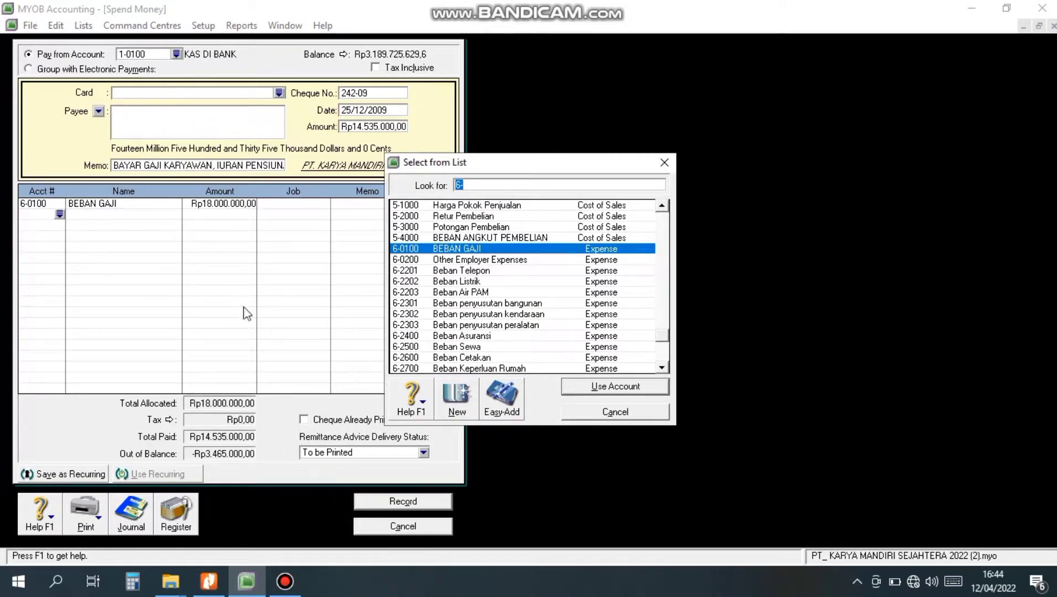
click(662, 232)
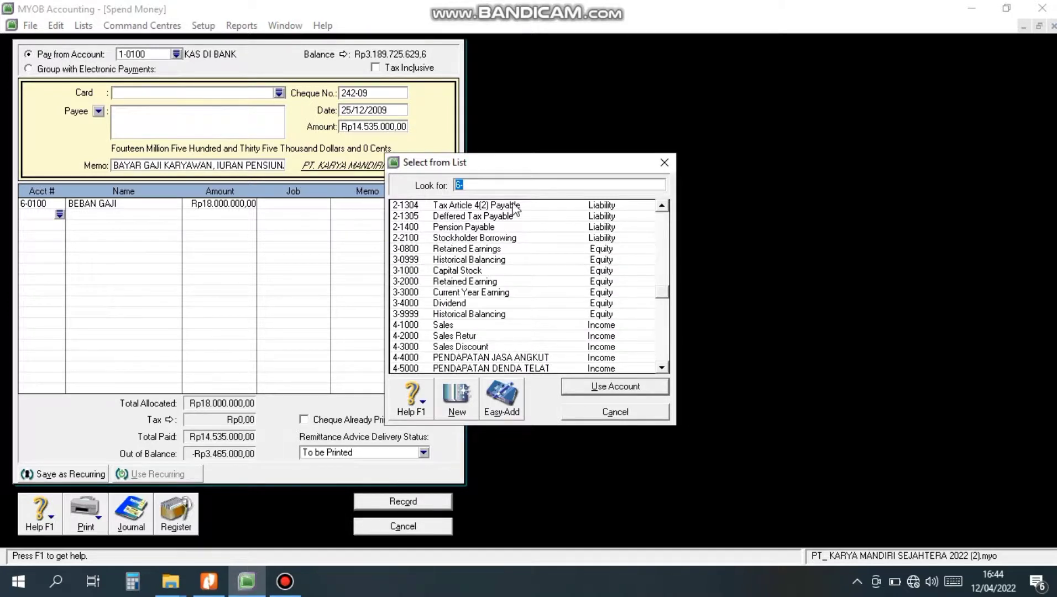
scroll(514, 205, up, 1)
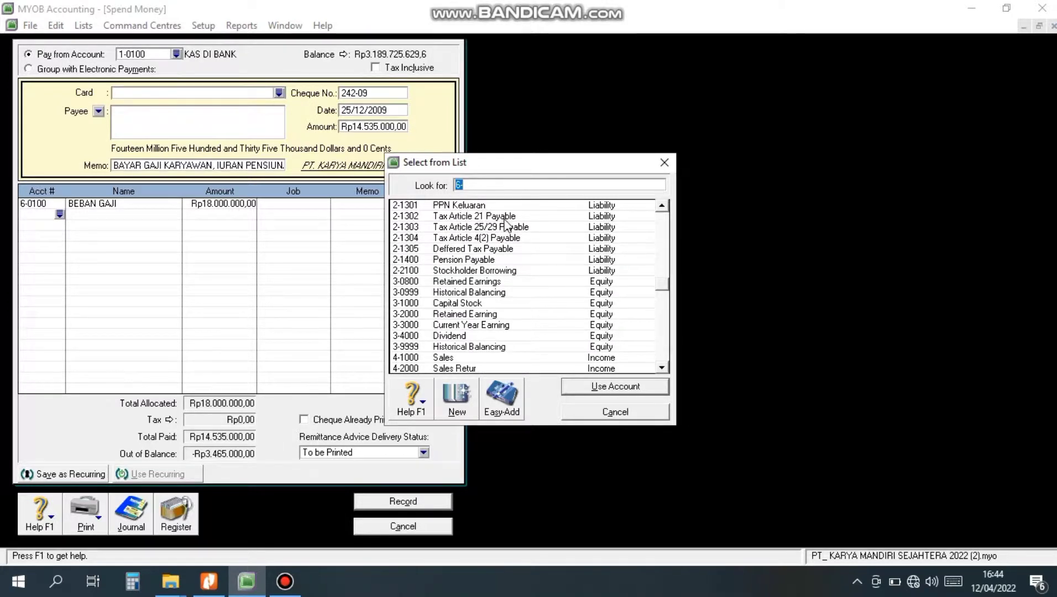
click(504, 219)
click(578, 387)
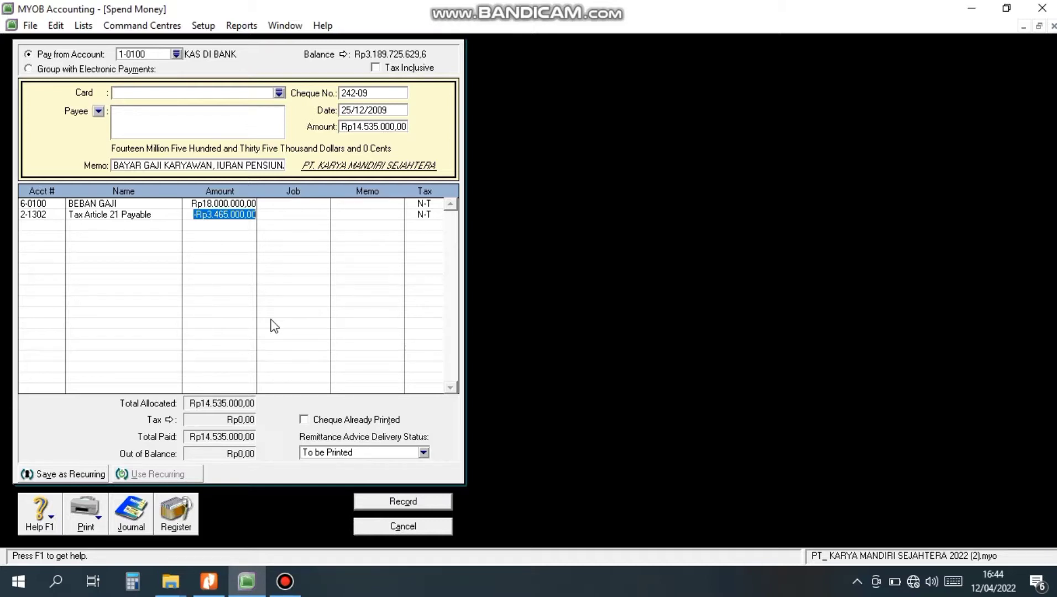
text(-25)
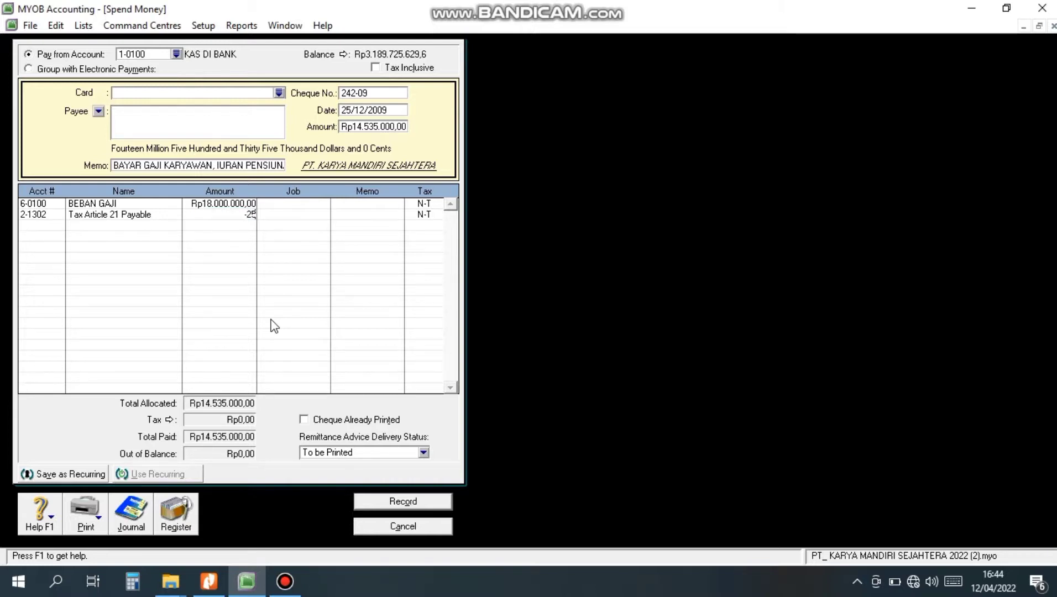
text(6)
key(BackSpace)
text(65000)
key(Return)
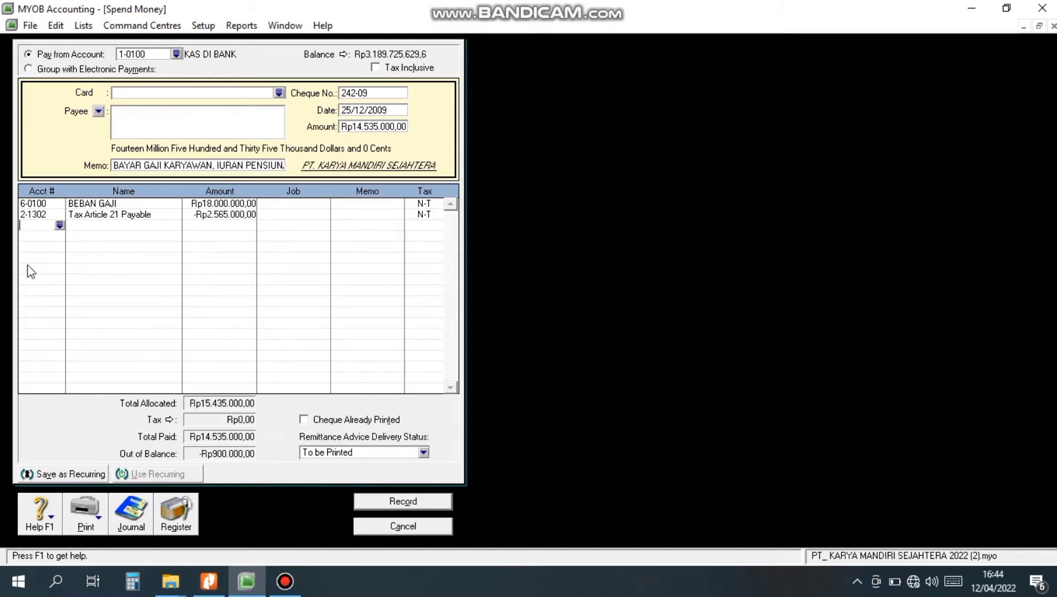
Add a third allocation line for account 2-1400 Pension Payable with the remaining -900.000
text(6)
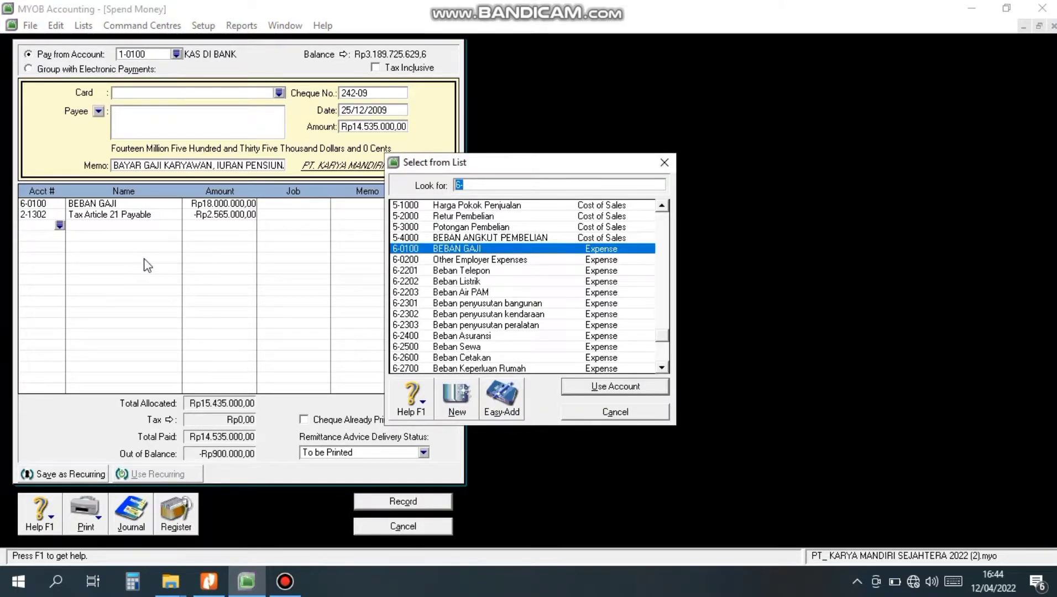
scroll(509, 229, up, 1)
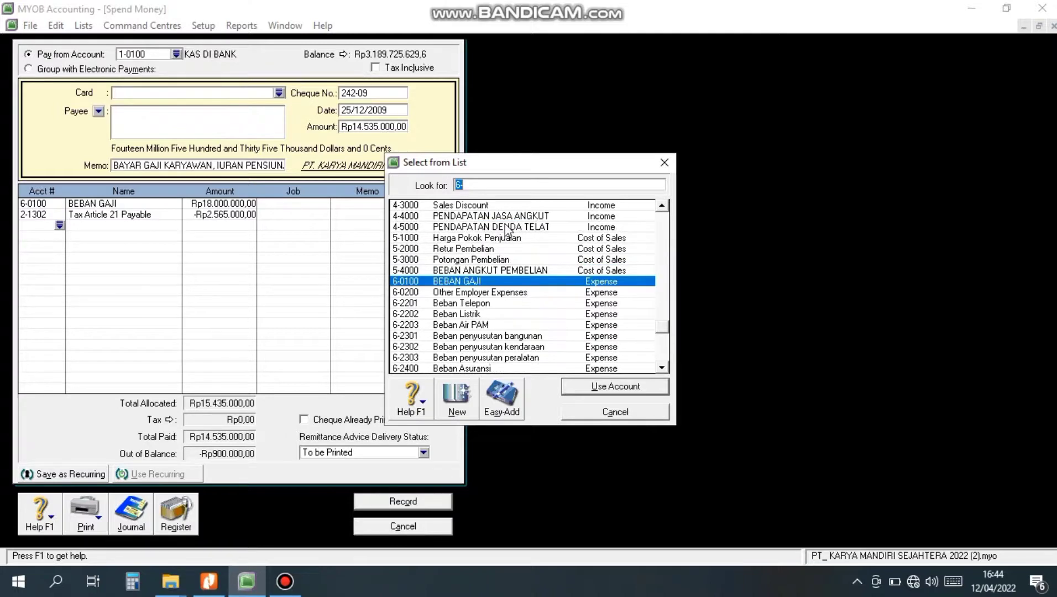
click(665, 228)
click(666, 228)
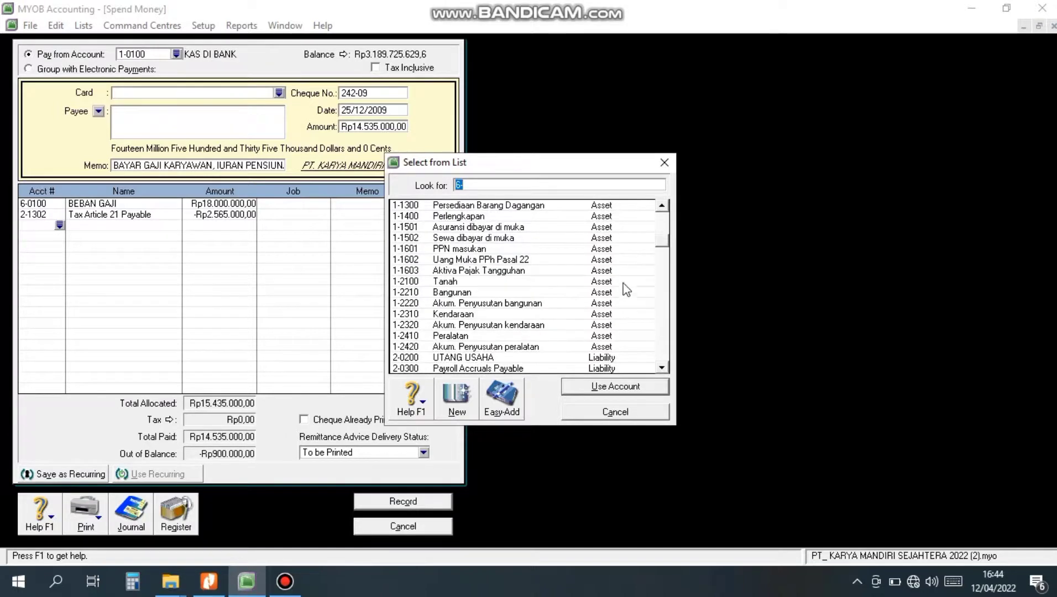
scroll(627, 289, down, 1)
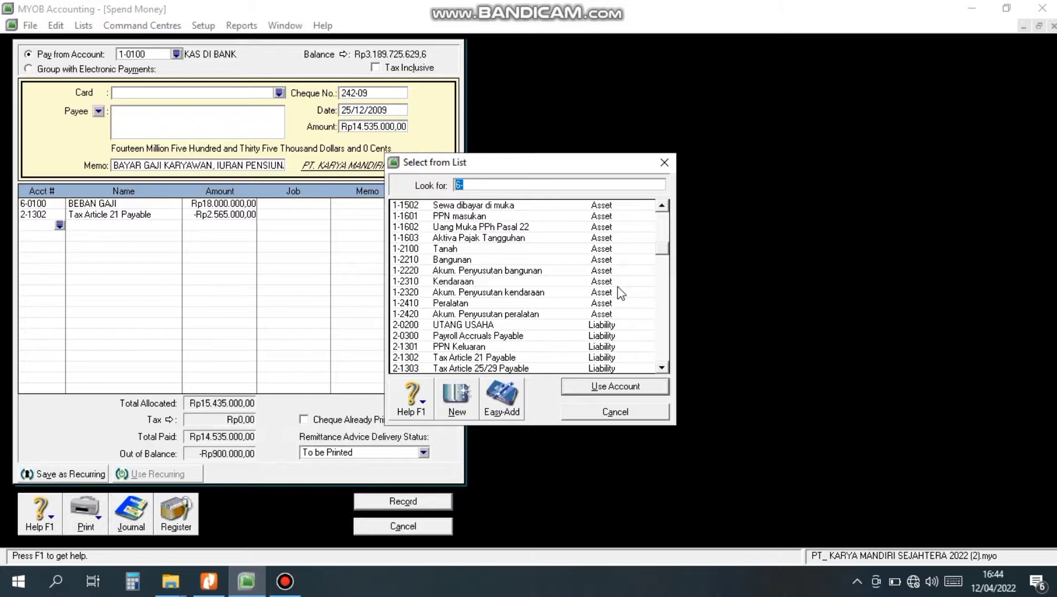
scroll(578, 323, down, 1)
click(550, 369)
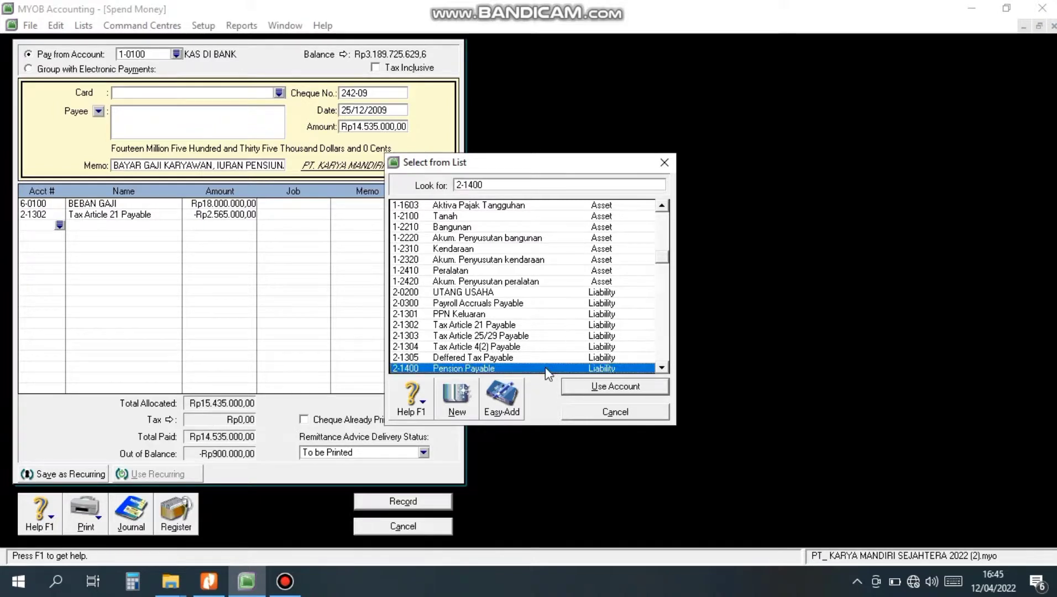
click(570, 386)
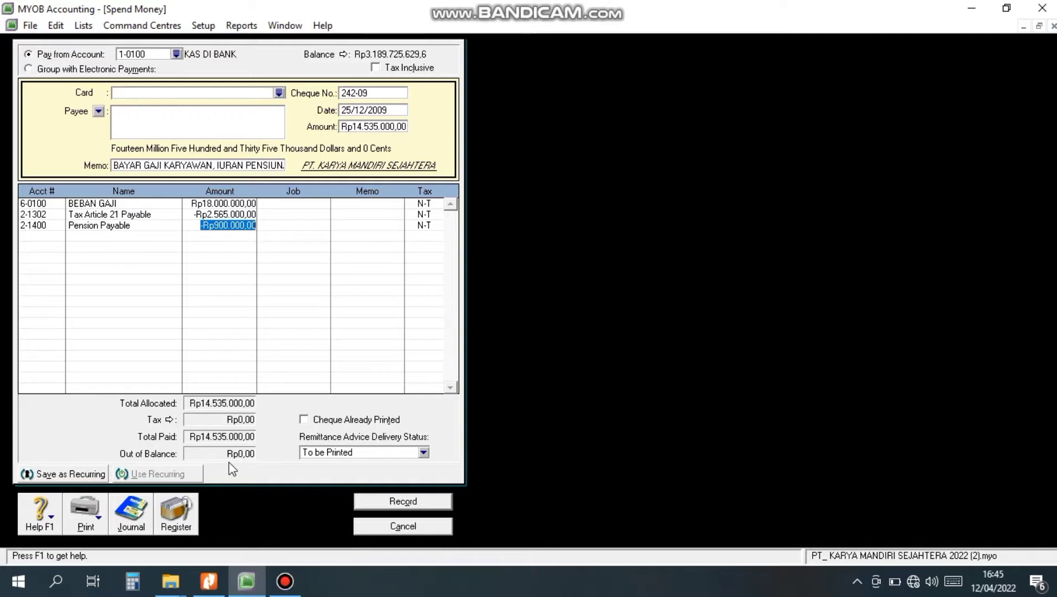
Review the transaction recap of the employee salary payment, record it and leave the Spend Money form
key(ctrl+r)
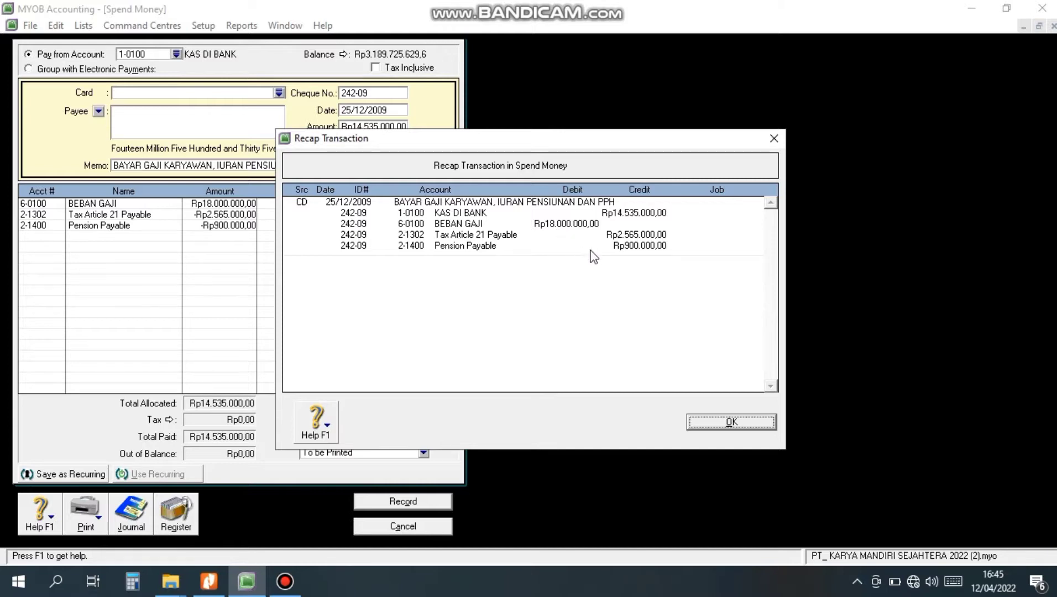
click(719, 424)
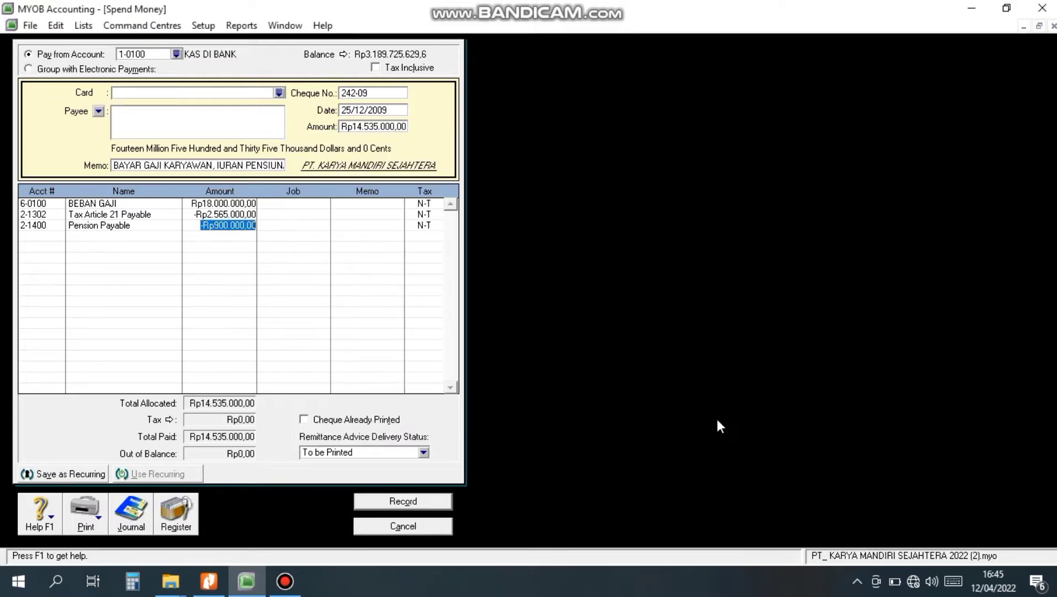
click(447, 500)
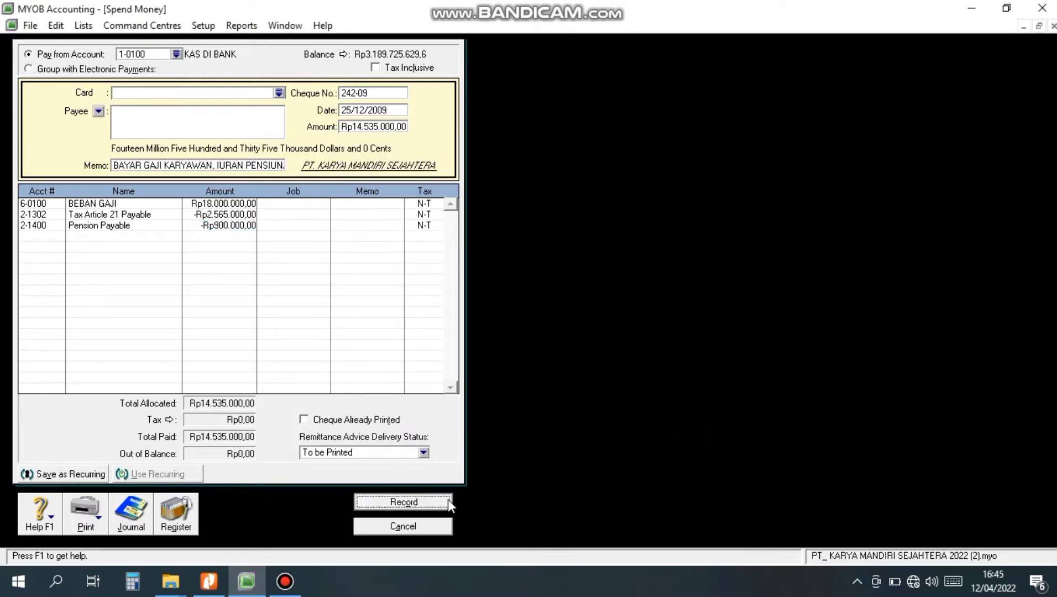
click(423, 526)
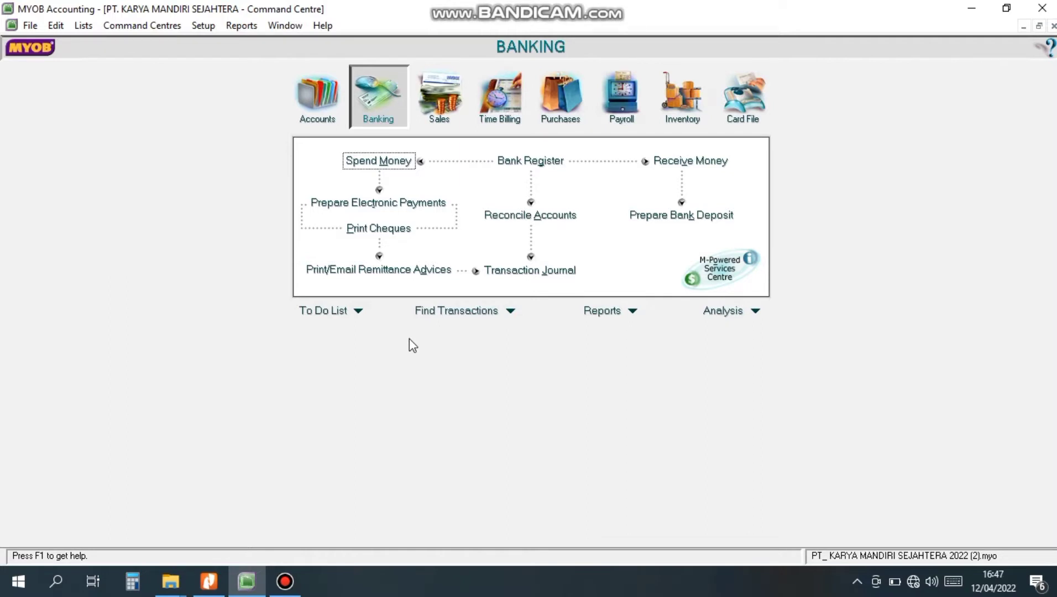
Consult the Bukti 24 invoice in the PDF and start a MYOB item sales invoice for customer PT EPINDONESIA
click(213, 587)
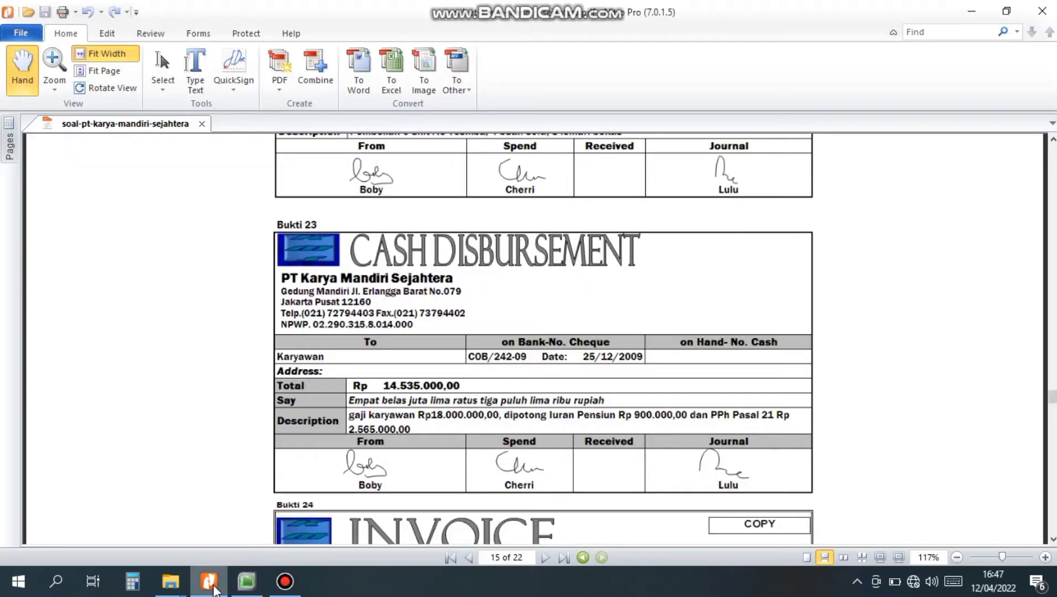
scroll(231, 472, down, 3)
scroll(231, 472, down, 5)
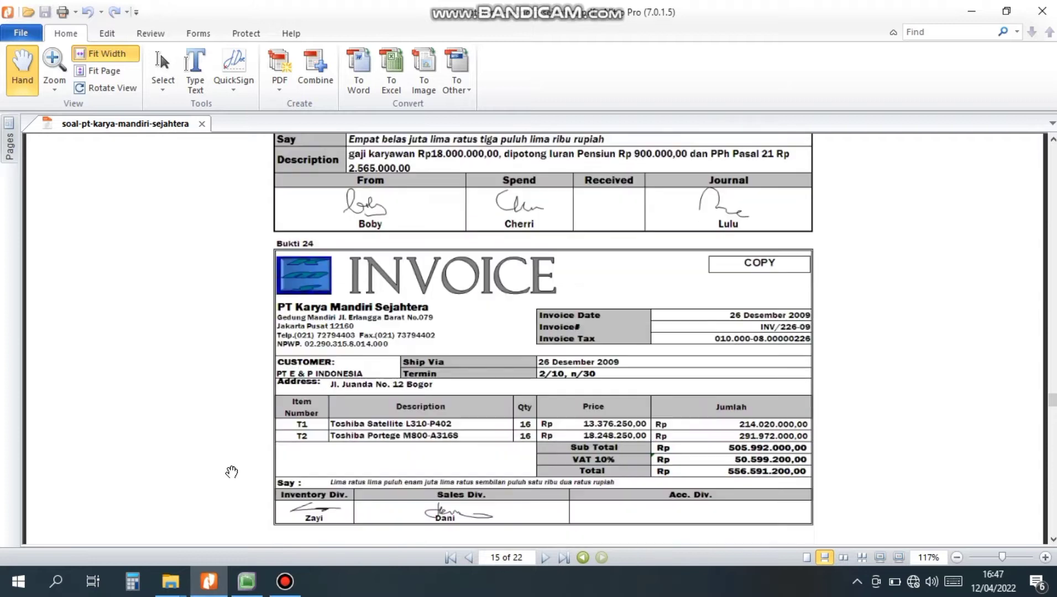
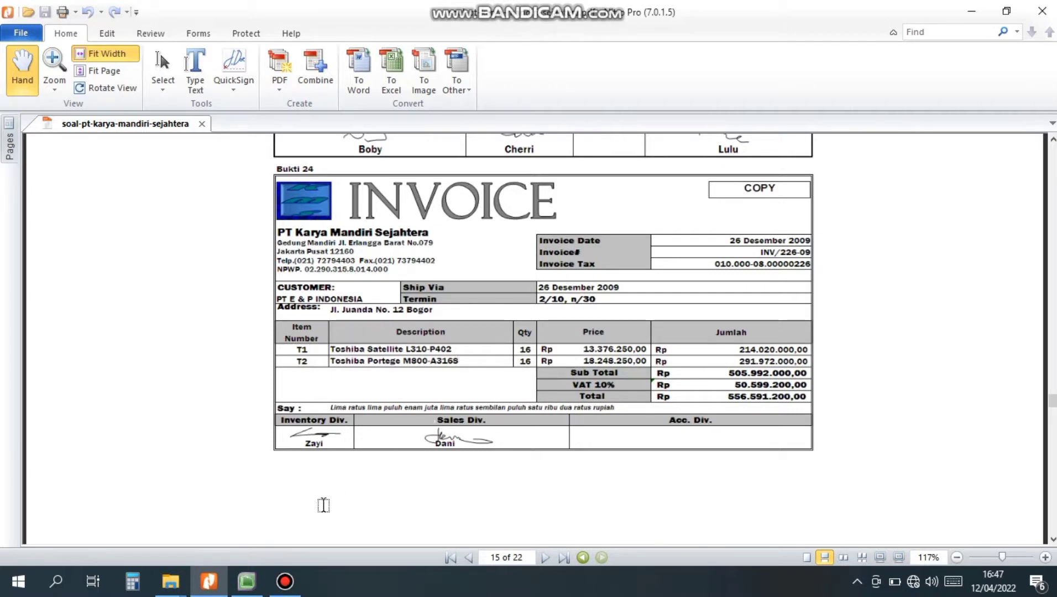
click(246, 581)
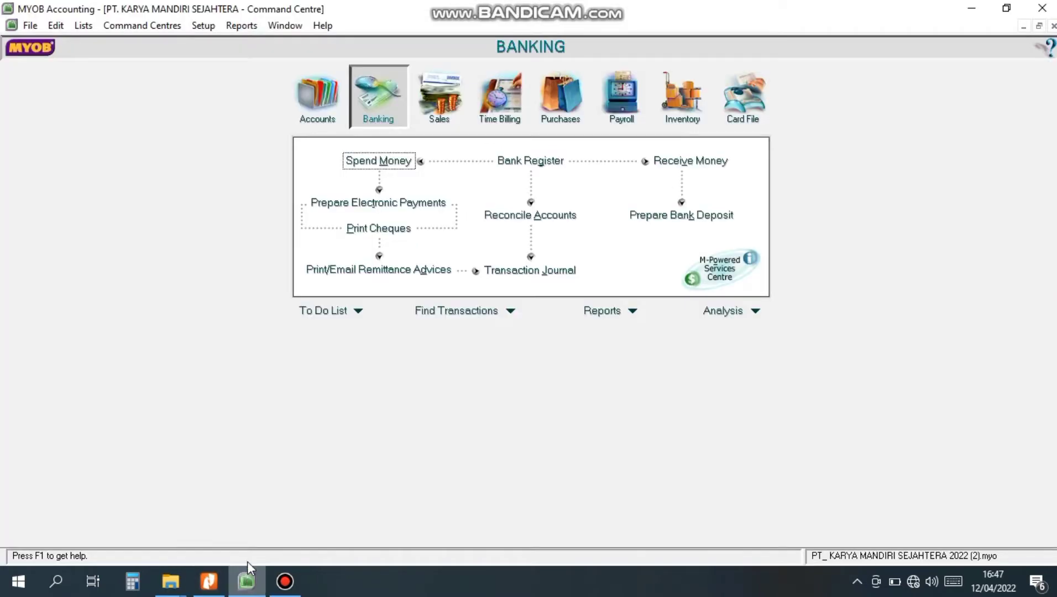
click(439, 112)
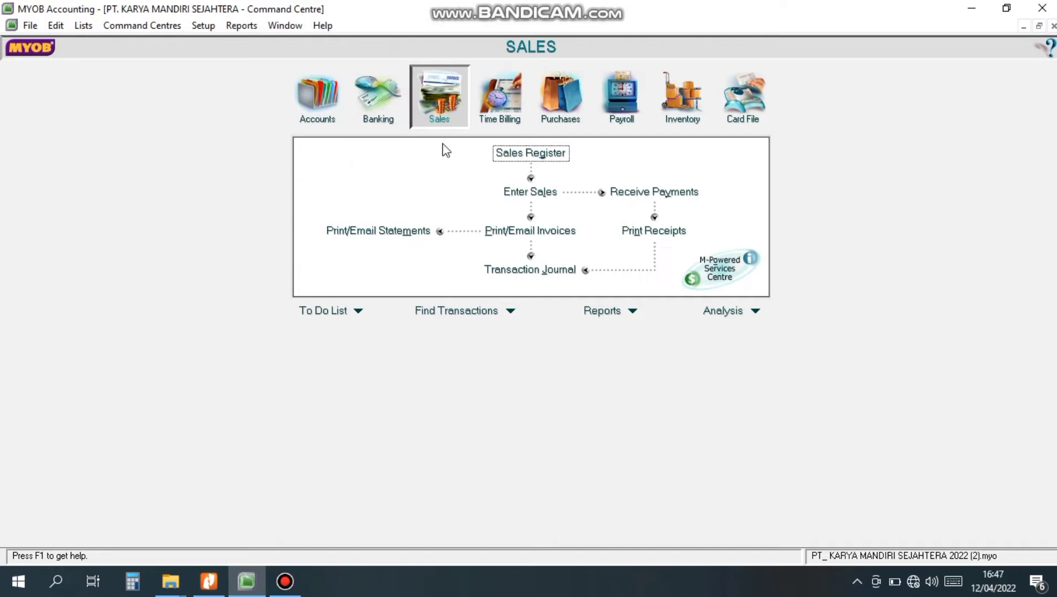
click(522, 193)
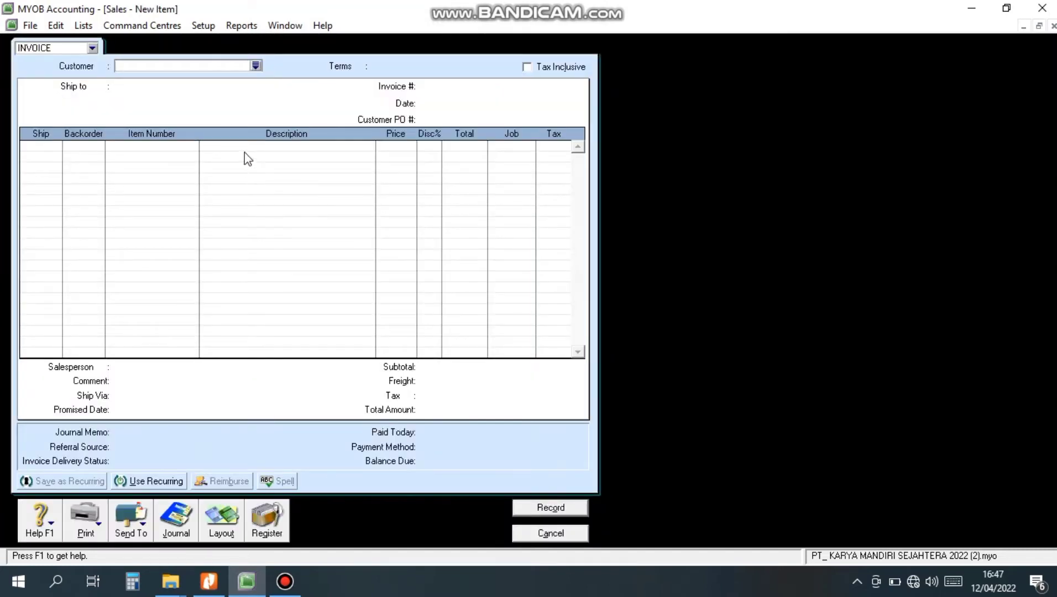
click(255, 66)
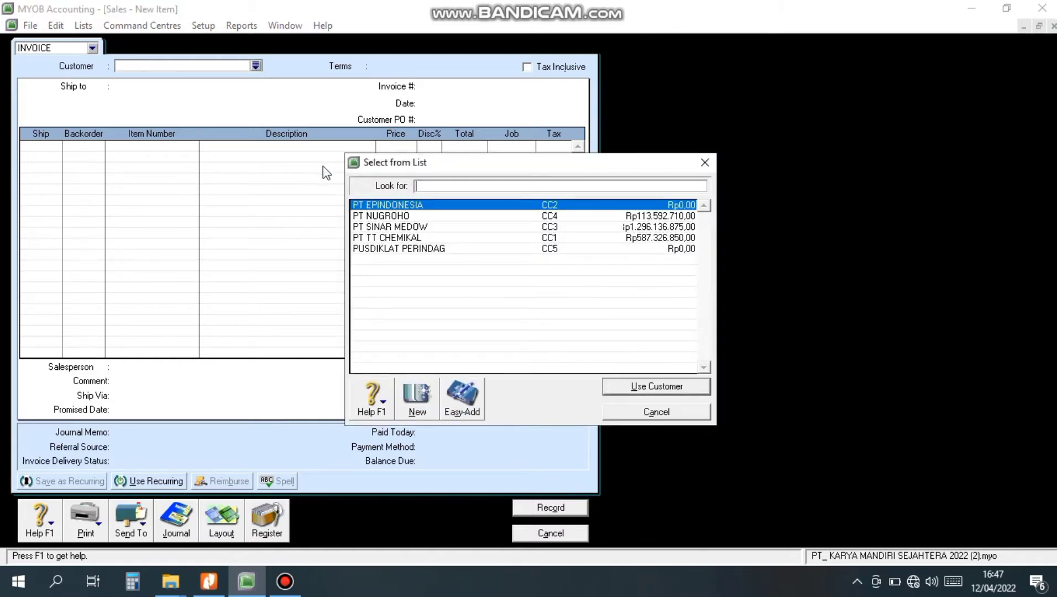
click(393, 206)
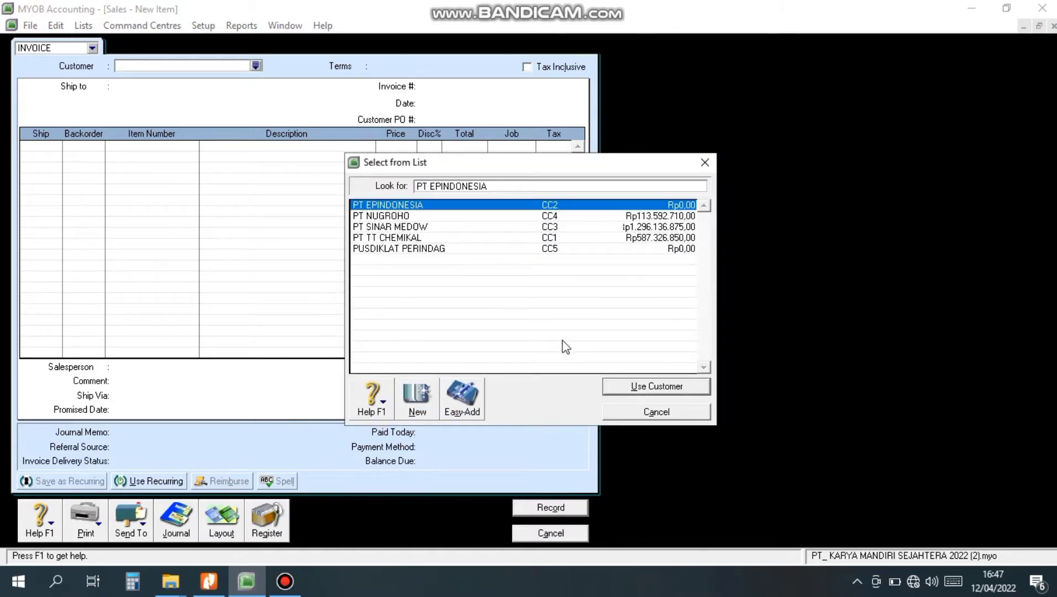
click(620, 392)
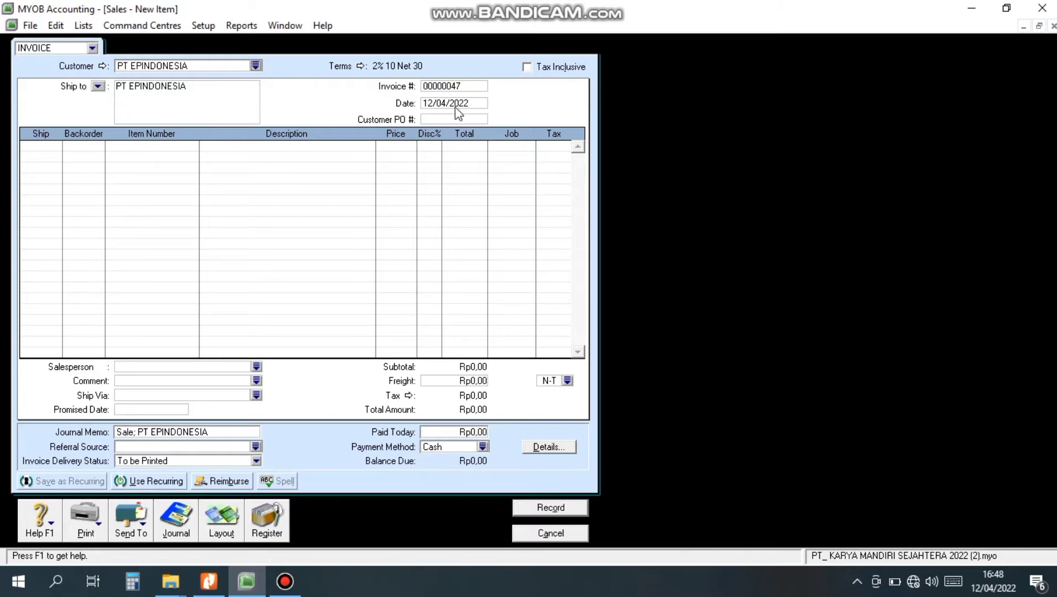
Recheck Bukti 24 in the PDF and set the MYOB invoice number to 226-09 and the date to 26/12/2009
click(208, 581)
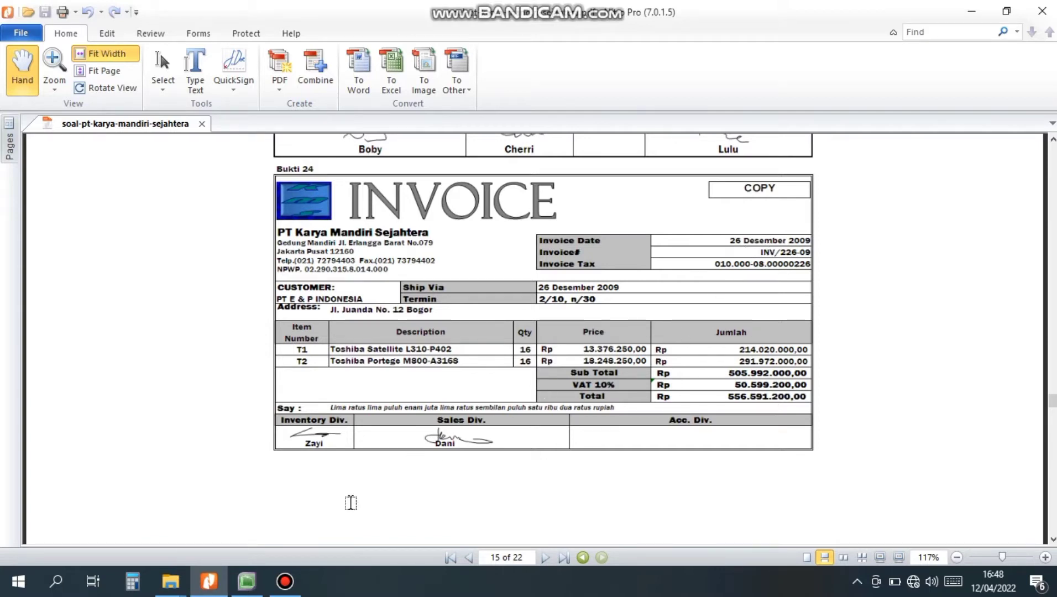
click(248, 580)
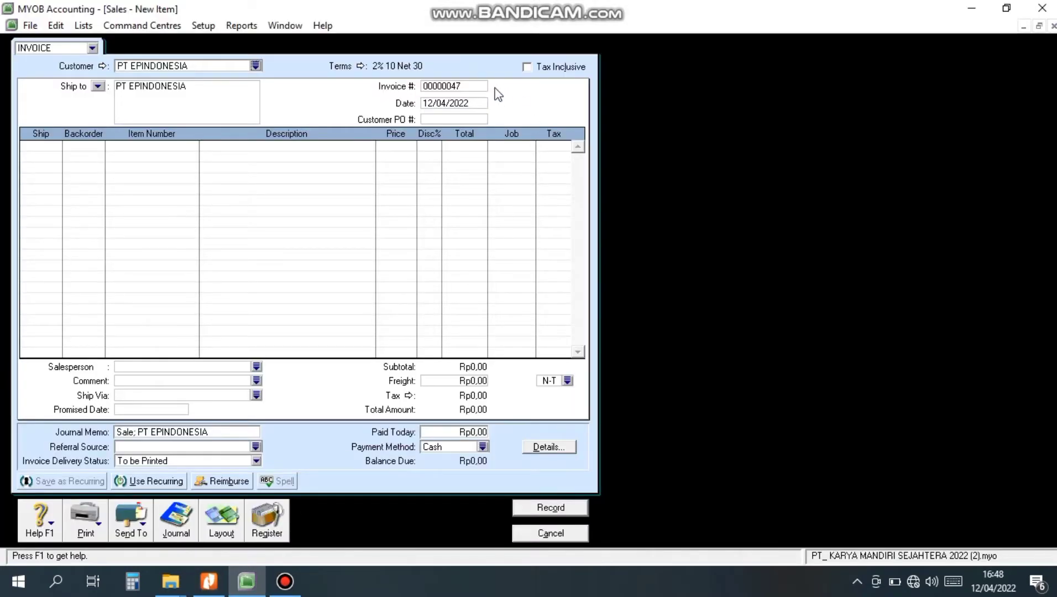
click(463, 85)
text(226-09)
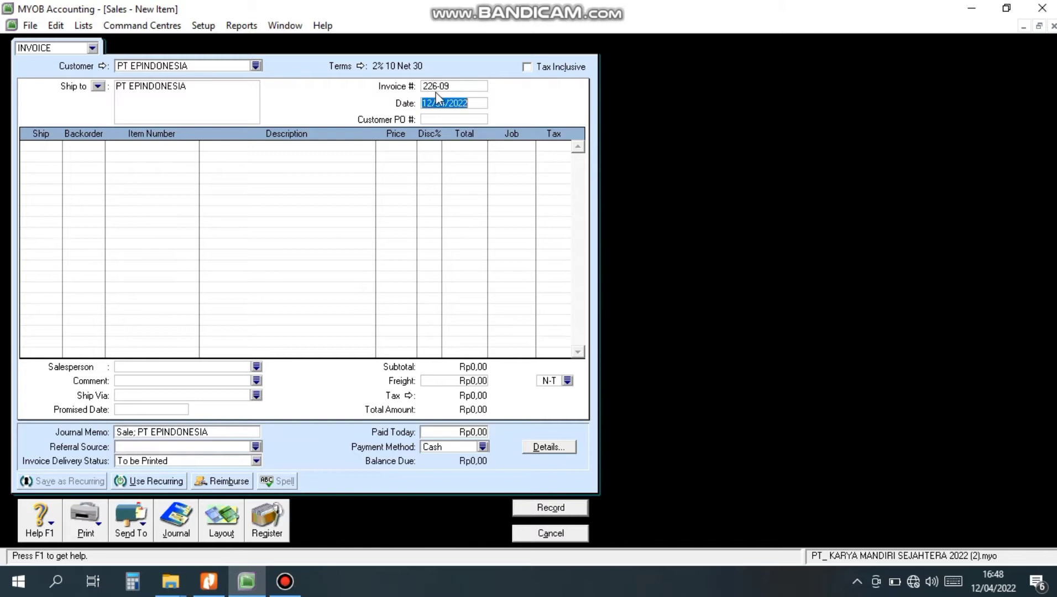
text(26/12/2009)
Check the Bukti 24 quantities in the PDF and add 16 units of item T01 TOSIBA SATELIT L310-T402 in MYOB
mouse_move(206, 580)
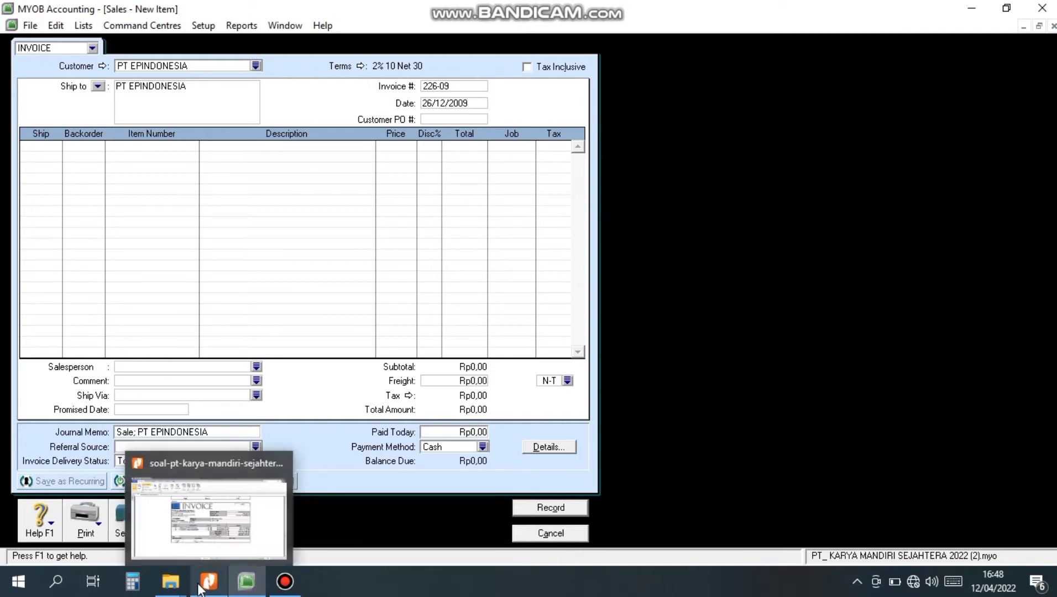
click(197, 554)
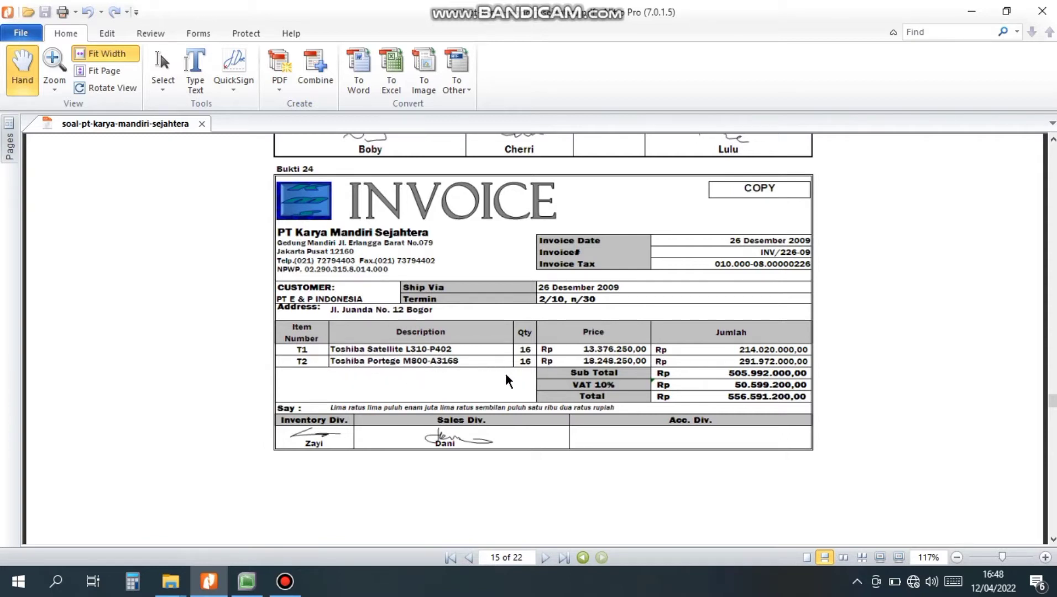
click(259, 583)
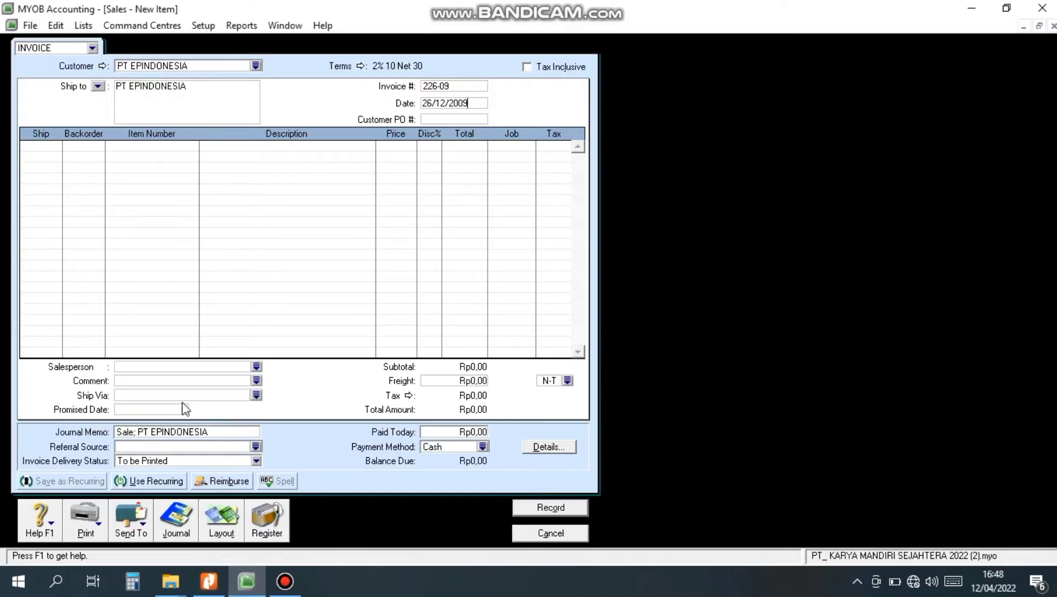
click(58, 145)
text(16)
key(Tab)
key(Tab)
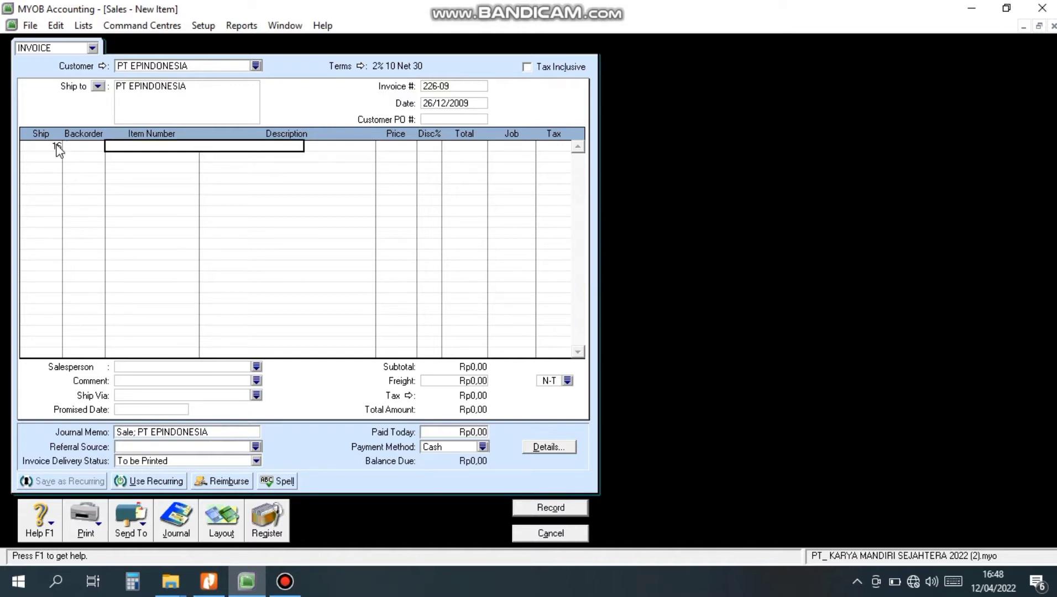
key(Tab)
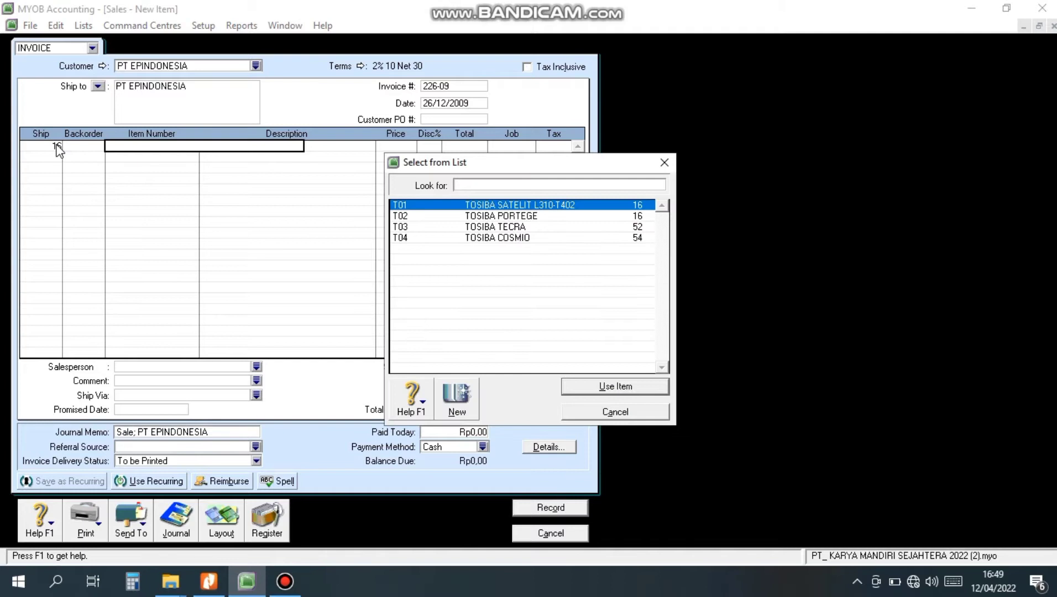
text(T01)
click(609, 387)
key(Tab)
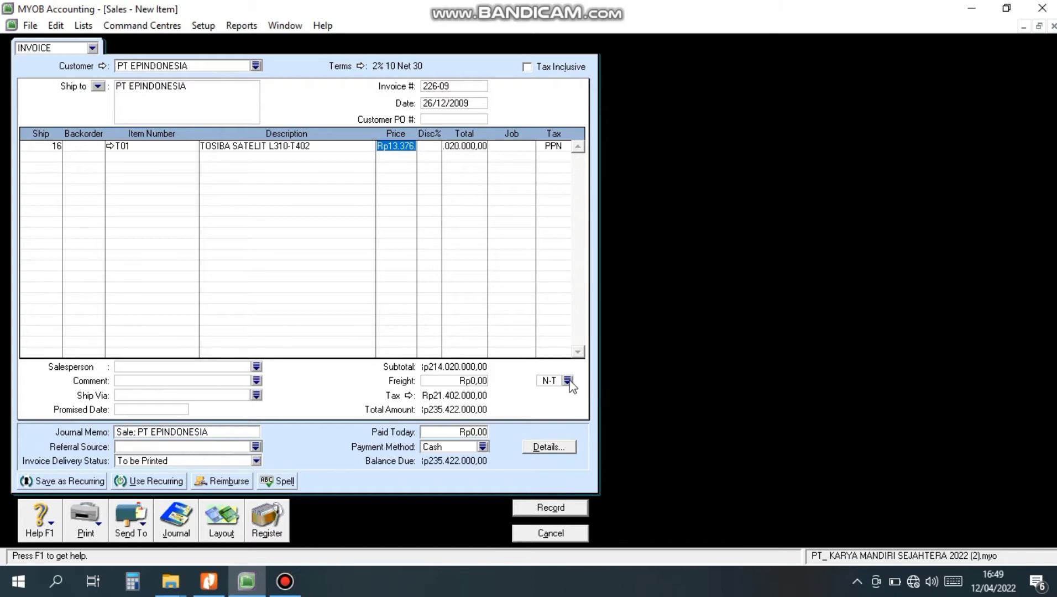
Add a second invoice line for 16 units of item T02 TOSIBA PORTEGE
click(59, 157)
text(16)
key(Tab)
key(Tab)
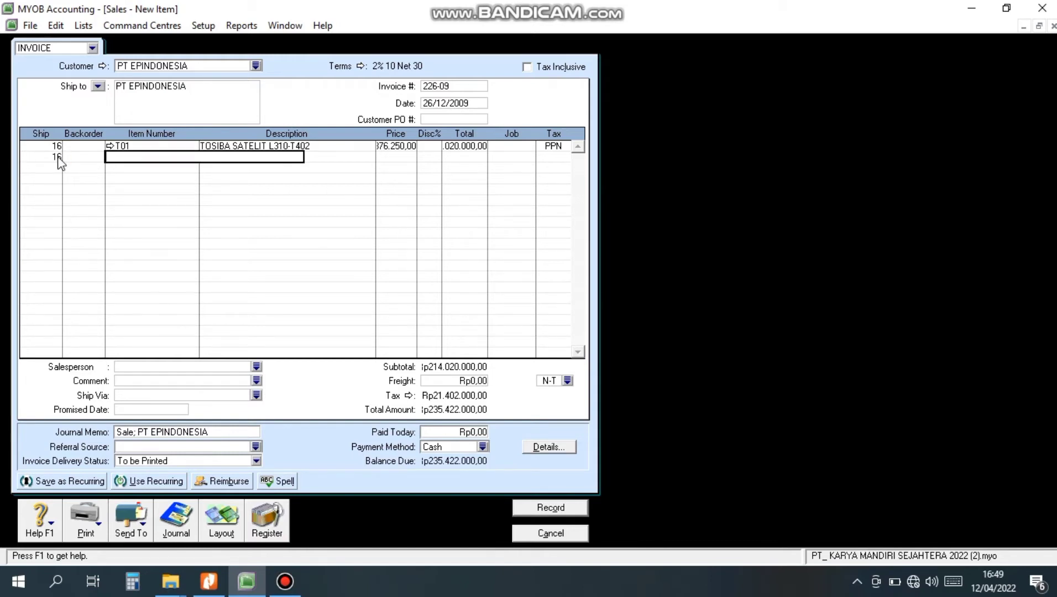
key(Tab)
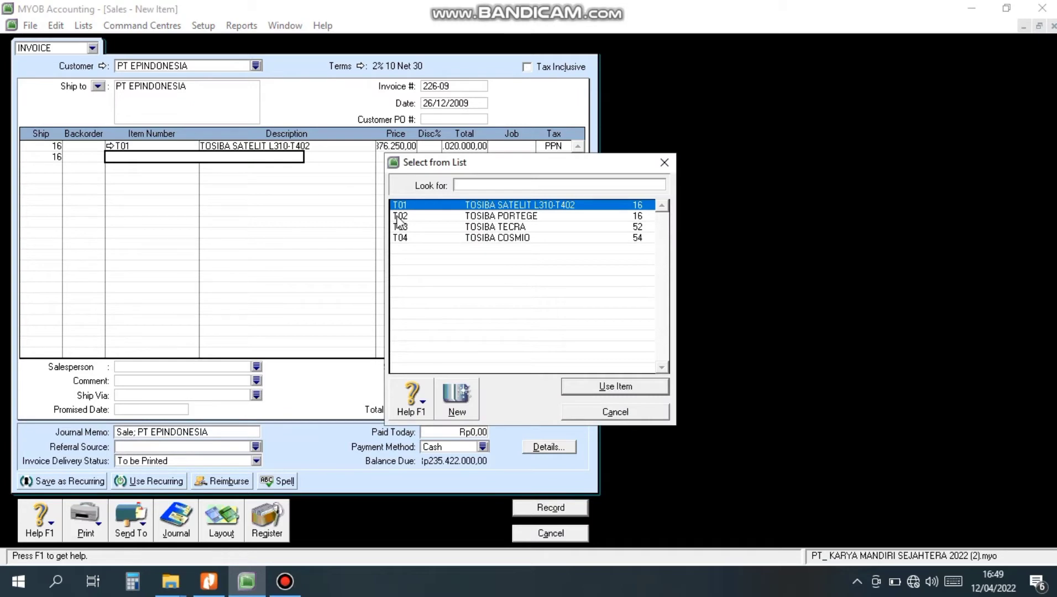
text(T02)
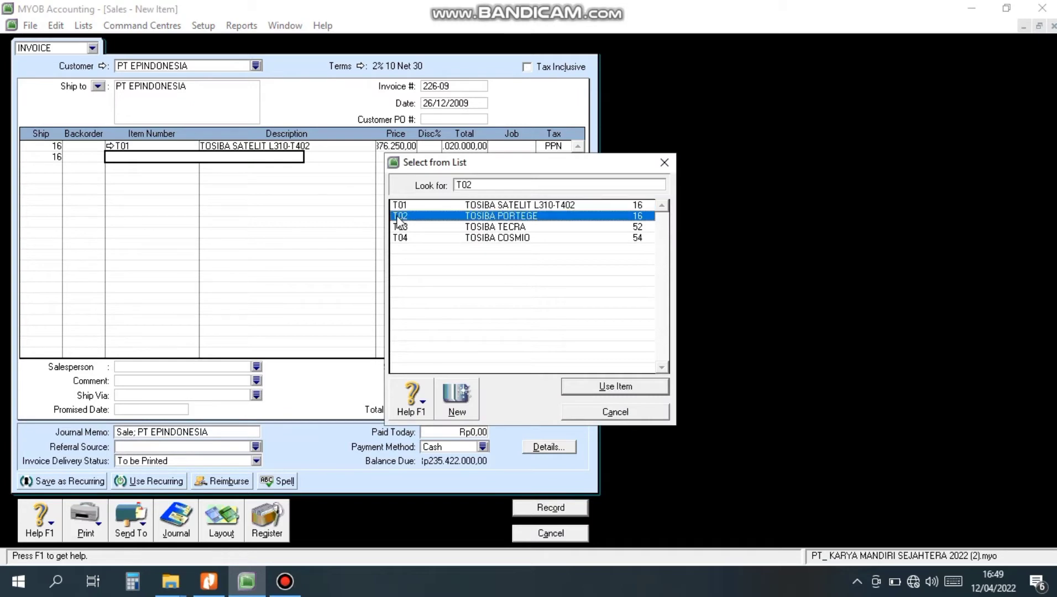
click(582, 390)
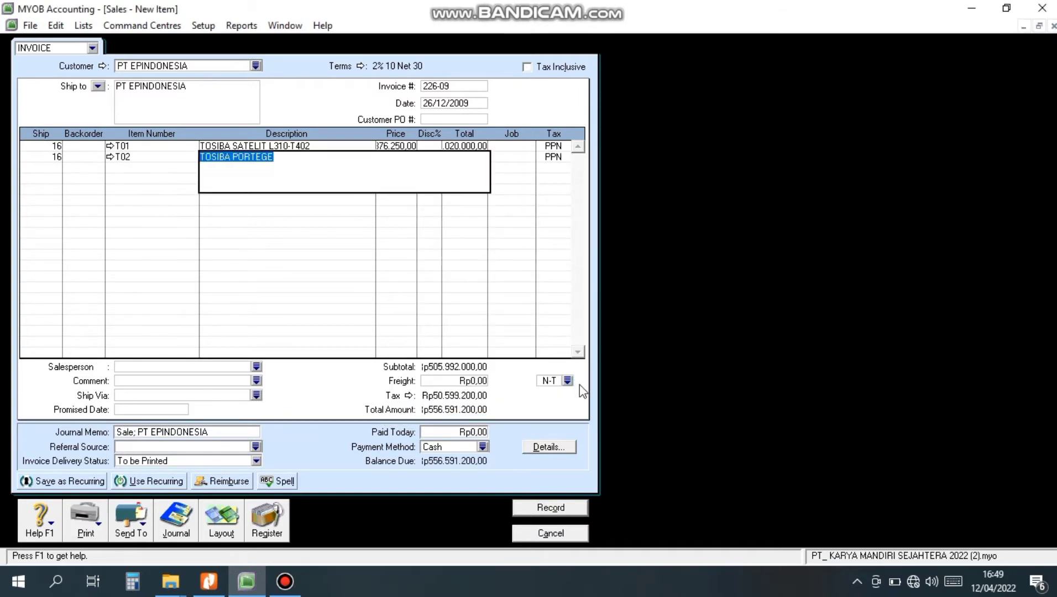
key(Tab)
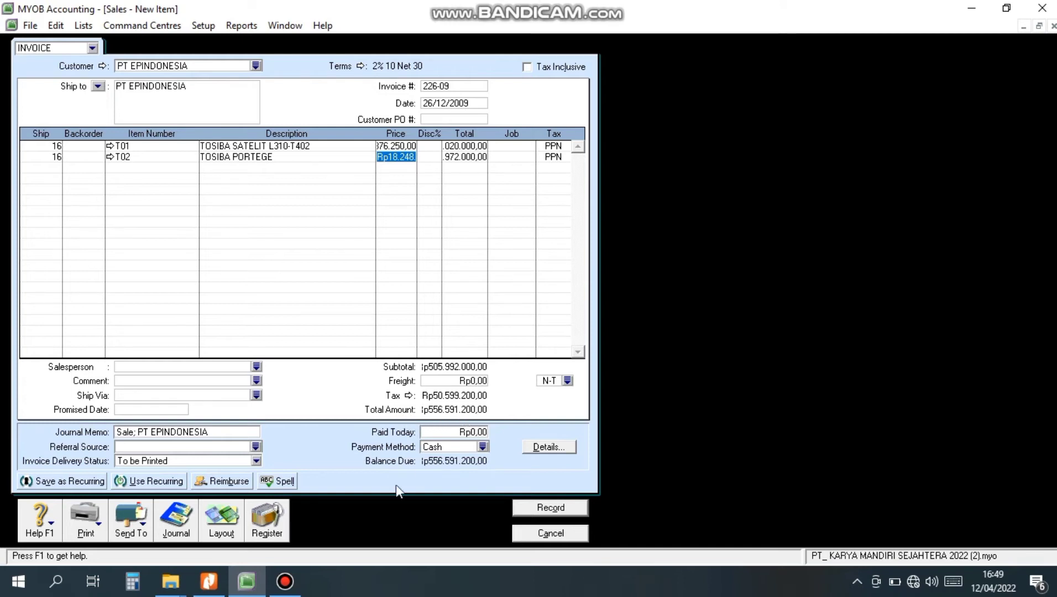
Verify the sale against Bukti 24 in the PDF and its MYOB transaction recap, and record the invoice
mouse_move(222, 591)
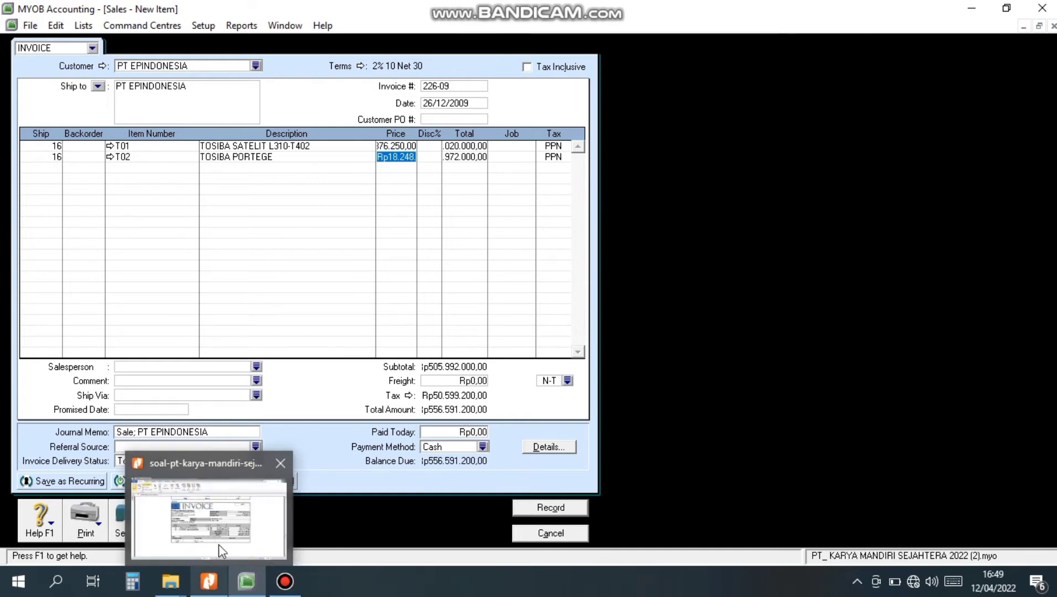
click(224, 523)
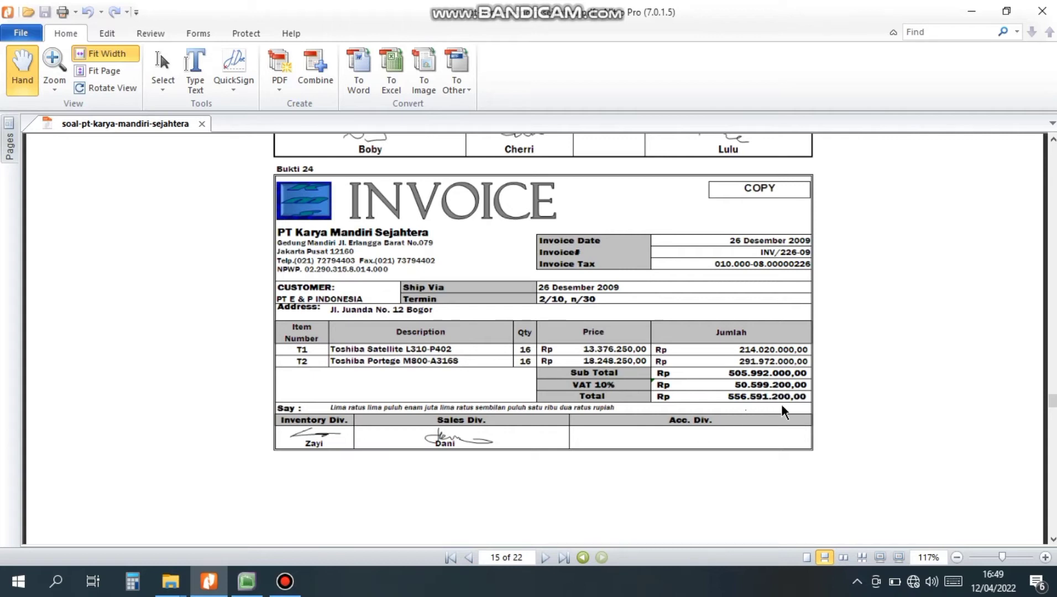
mouse_move(245, 581)
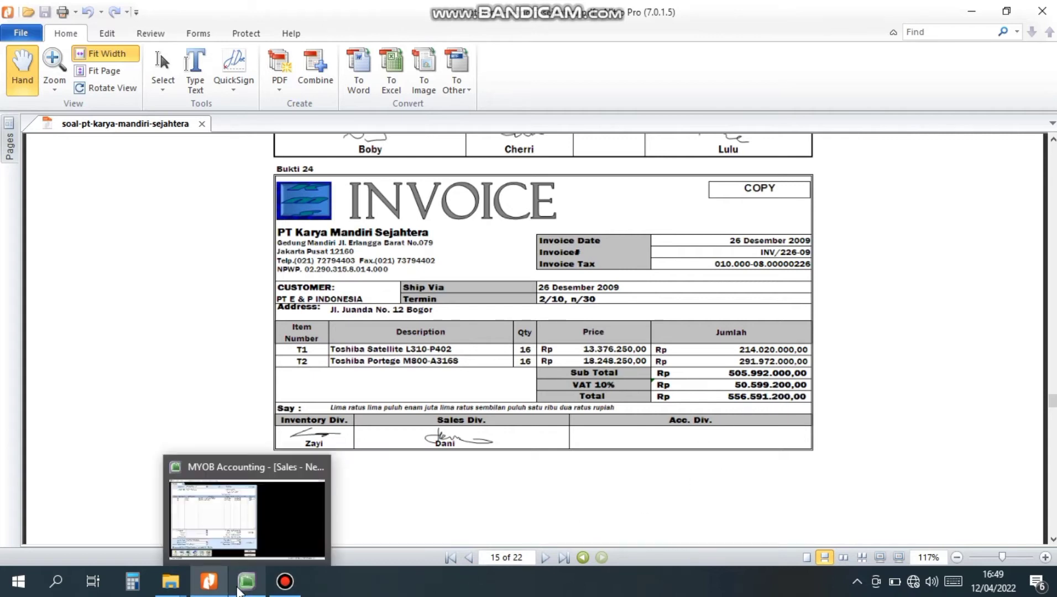
click(252, 531)
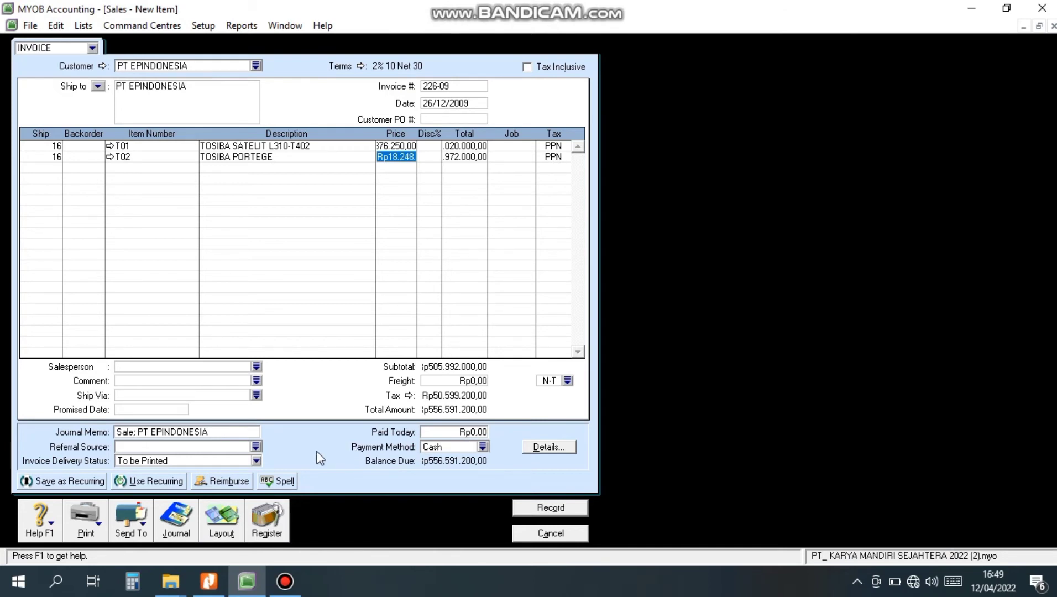
key(ctrl+r)
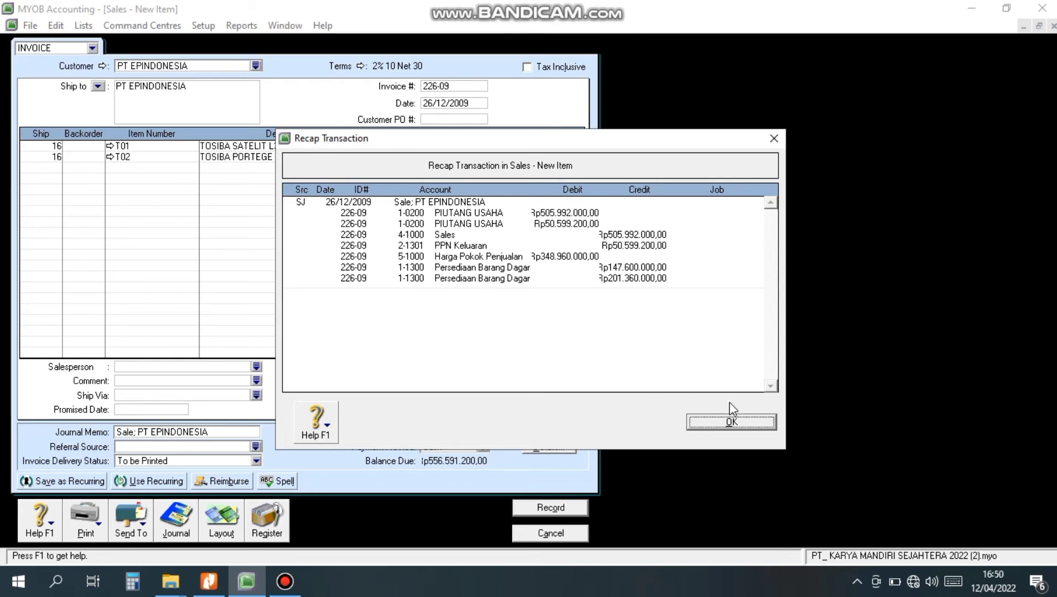
click(729, 420)
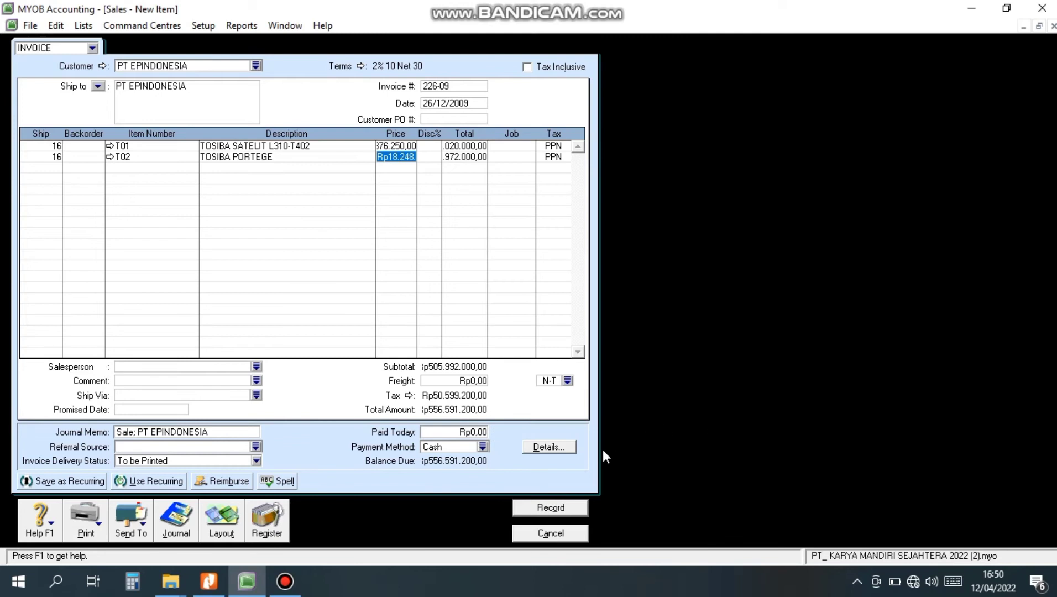
click(566, 508)
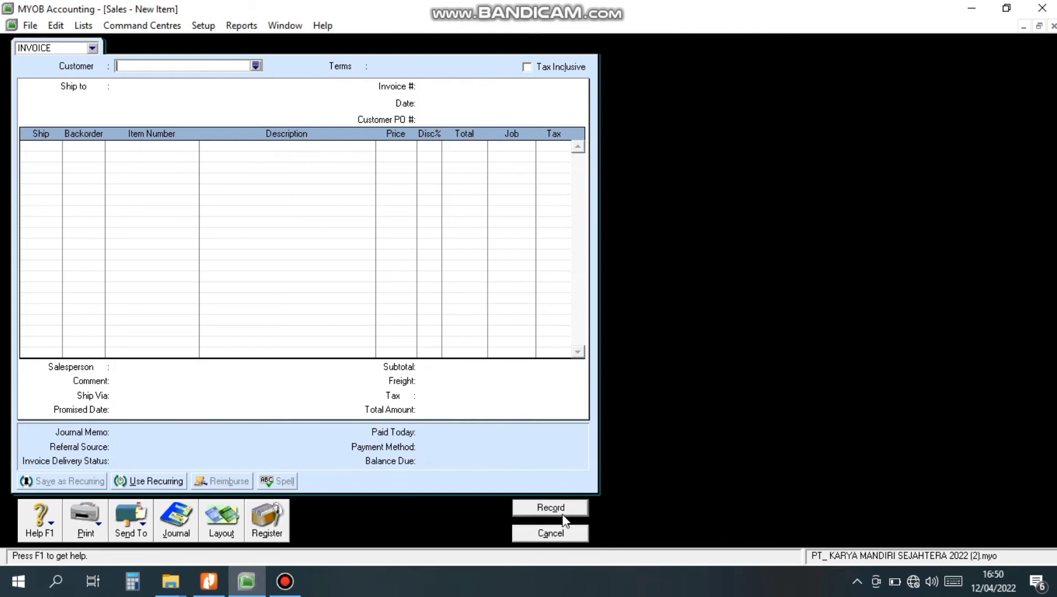
click(551, 535)
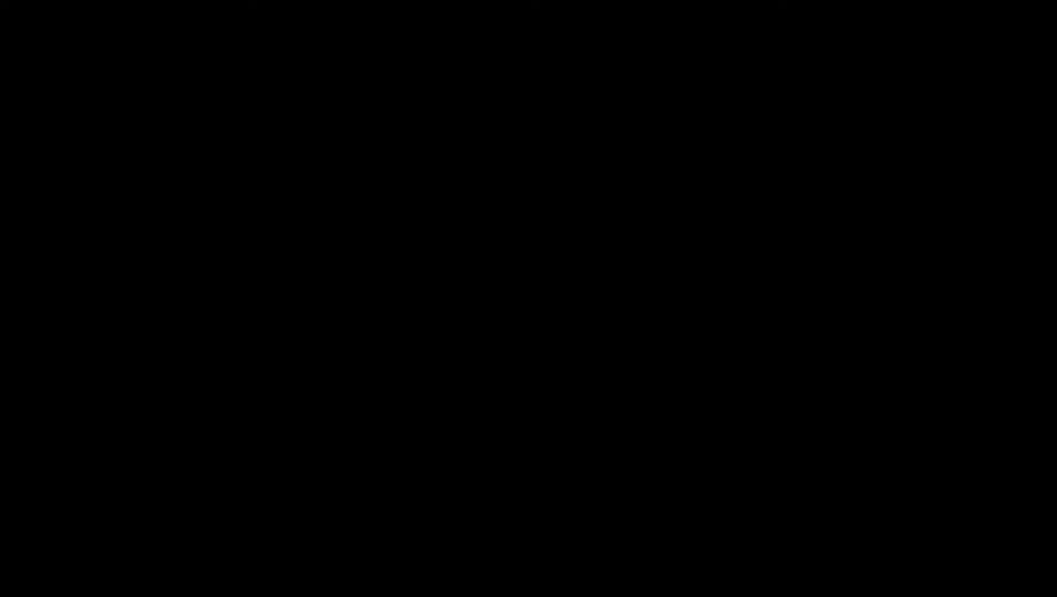